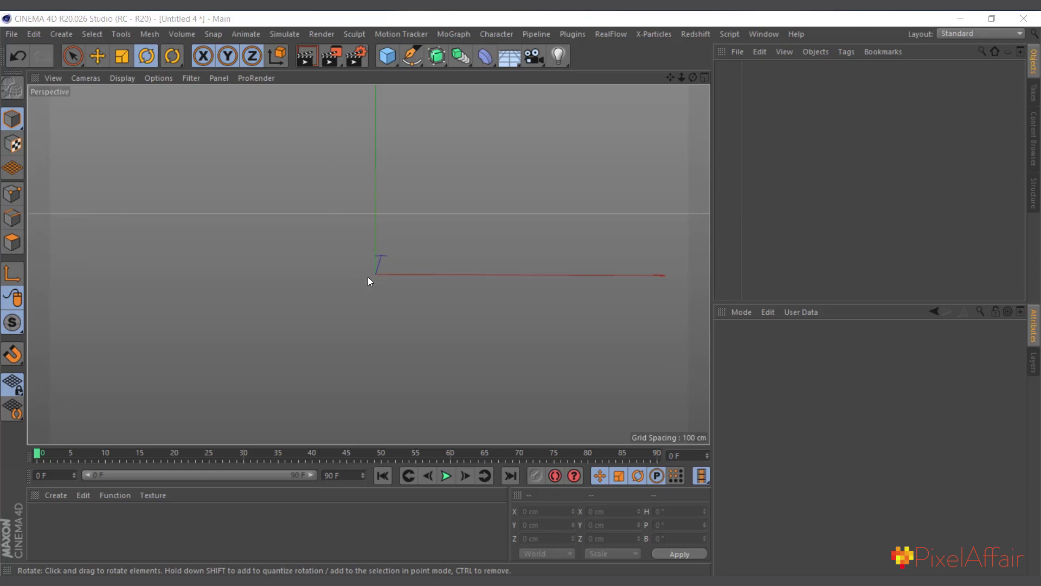
Add a cube primitive to the empty scene.
{"action": "left_click", "coordinate": [387, 56]}
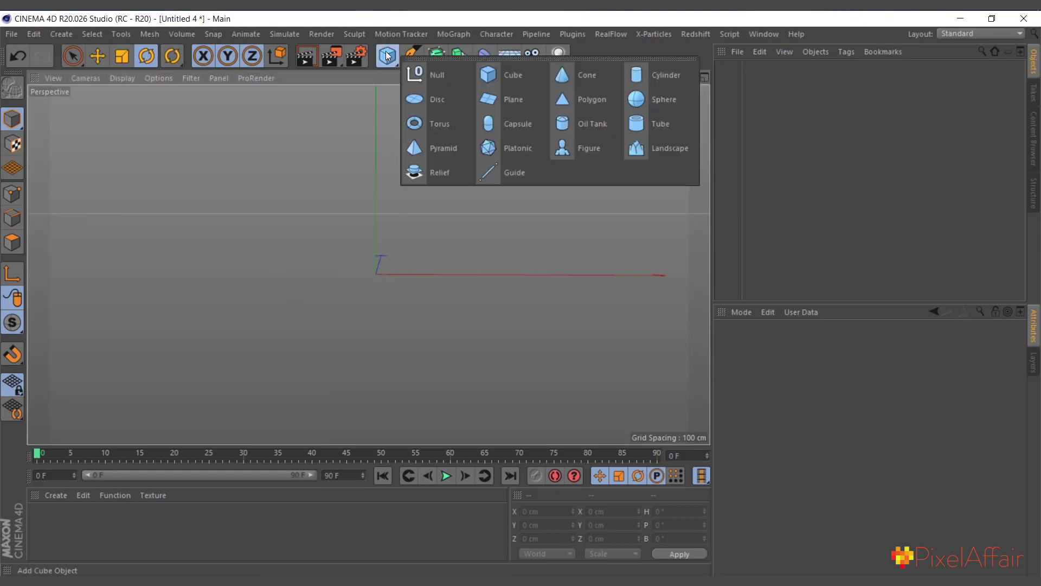
{"action": "left_click", "coordinate": [513, 76]}
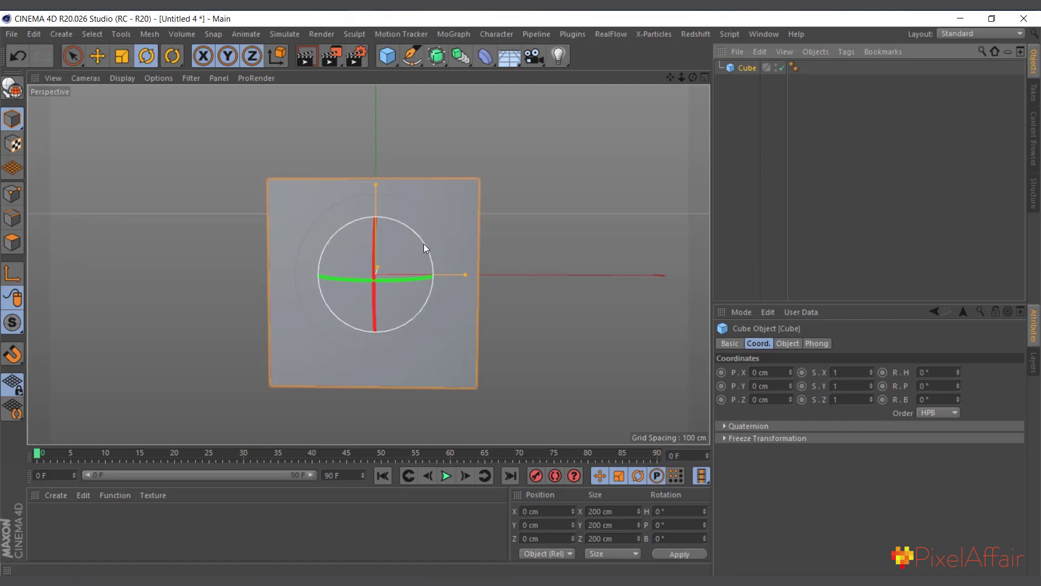
{"action": "scroll", "coordinate": [337, 203], "scroll_direction": "down", "scroll_amount": 1}
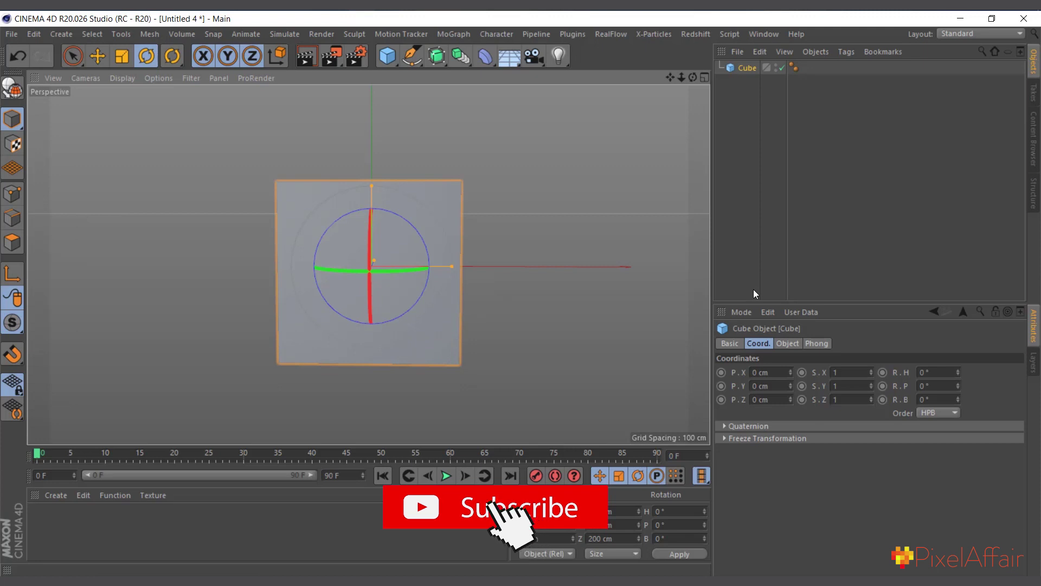
{"action": "scroll", "coordinate": [457, 368], "scroll_direction": "up", "scroll_amount": 1}
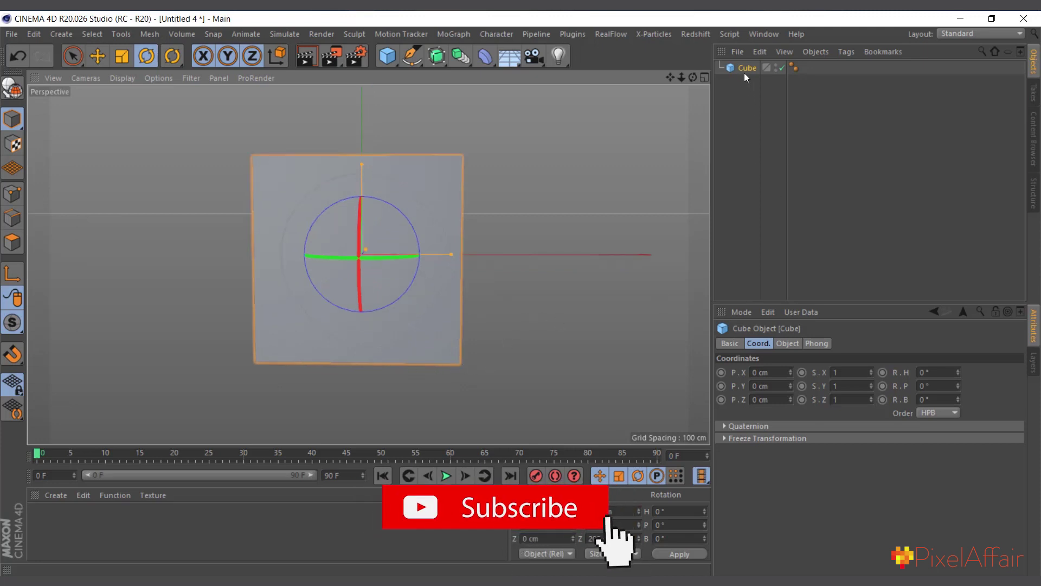
Rotate the cube about 12.5° in bank around its own centre, undo the rotation and reselect the cube.
{"action": "mouse_move", "coordinate": [413, 222]}
{"action": "left_mouse_down"}
{"action": "mouse_move", "coordinate": [385, 273]}
{"action": "mouse_move", "coordinate": [439, 282]}
{"action": "mouse_move", "coordinate": [427, 271]}
{"action": "mouse_move", "coordinate": [421, 216]}
{"action": "mouse_move", "coordinate": [423, 239]}
{"action": "left_mouse_up"}
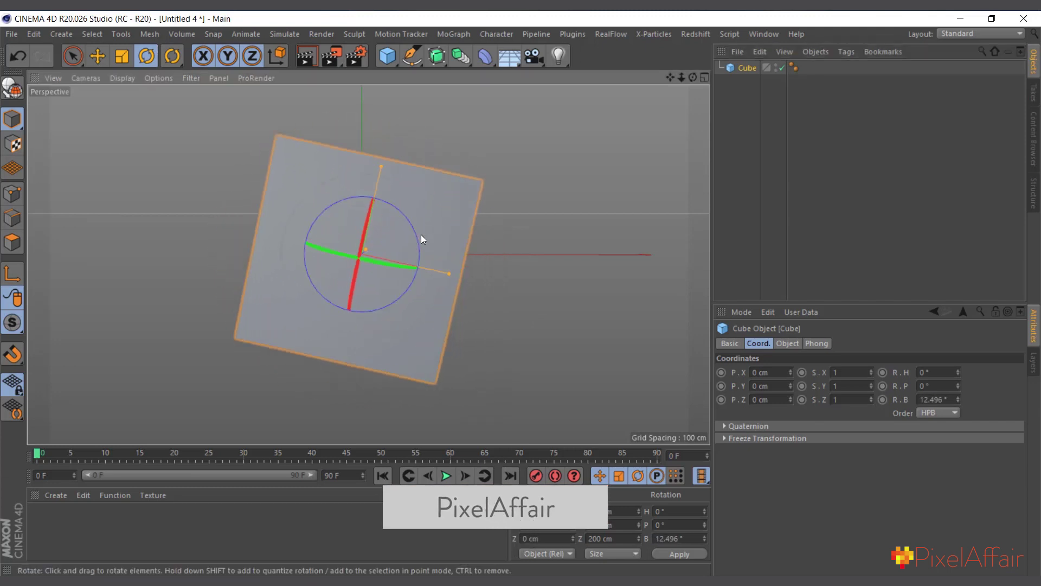
{"action": "key", "text": "ctrl+z"}
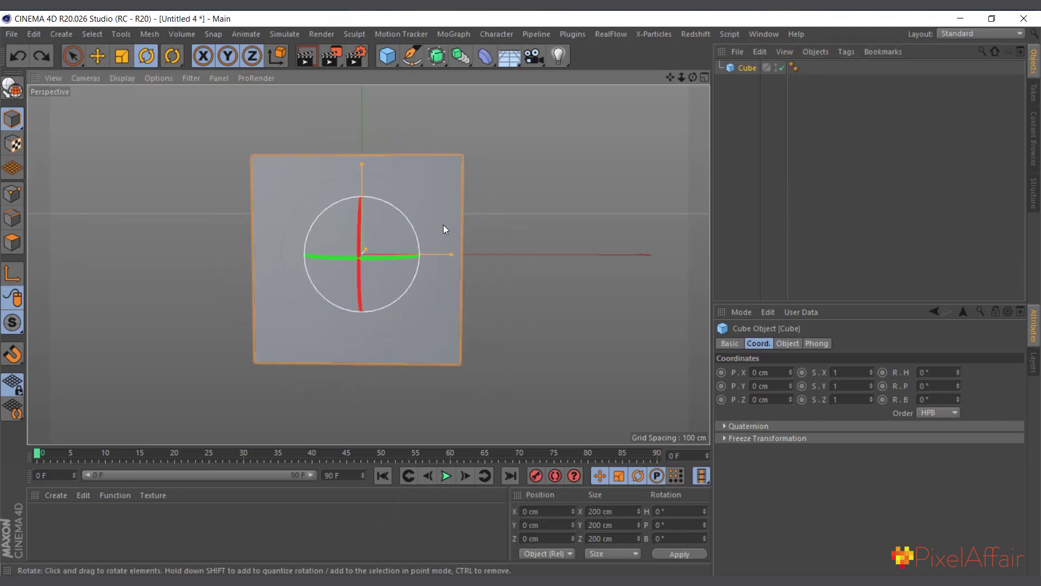
{"action": "left_click", "coordinate": [743, 69]}
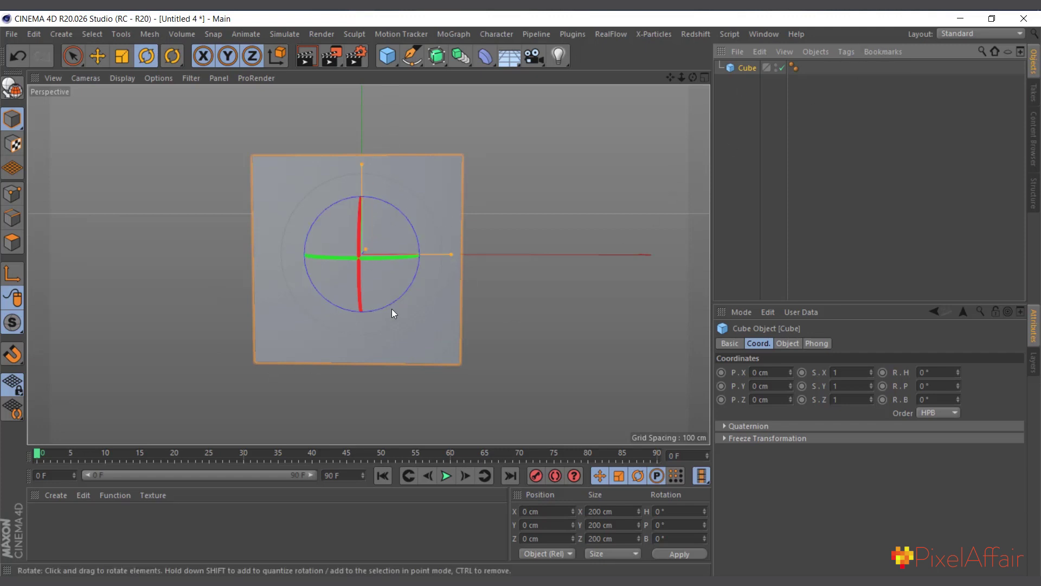
Add a null object to the scene and show the front view full size.
{"action": "left_click", "coordinate": [388, 55]}
{"action": "left_click", "coordinate": [420, 77]}
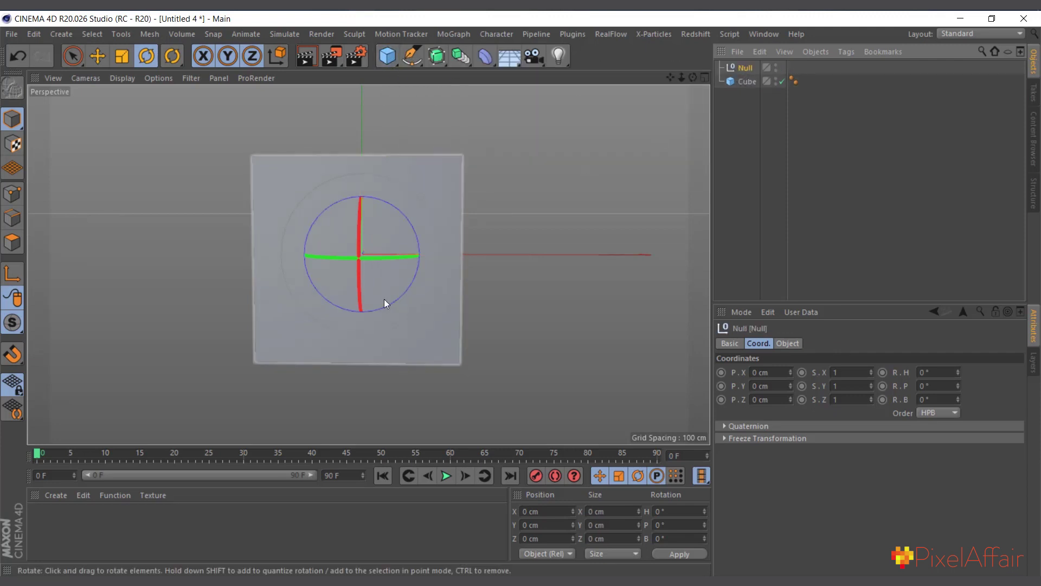
{"action": "left_click", "coordinate": [705, 78]}
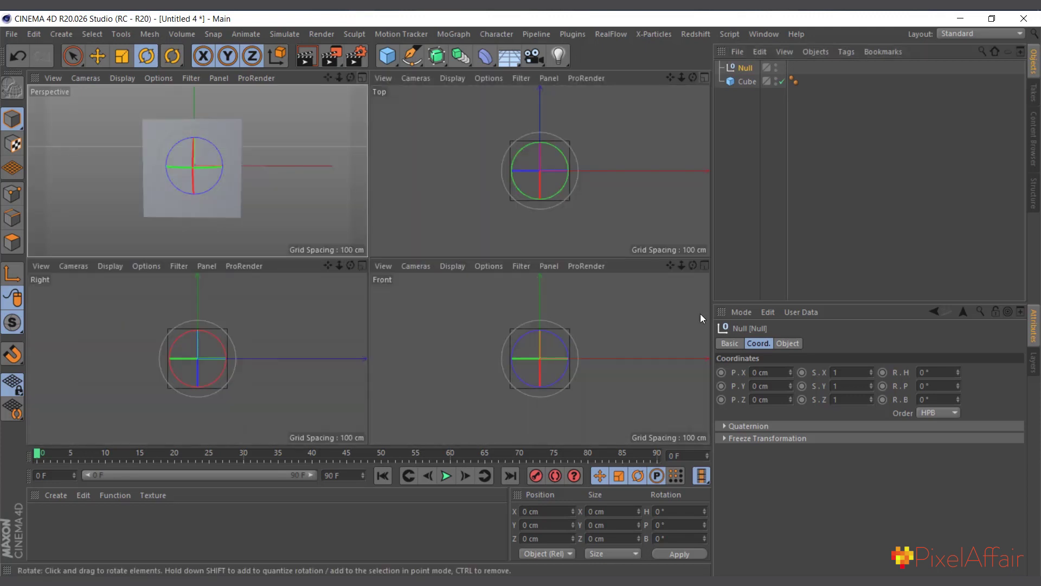
{"action": "left_click", "coordinate": [704, 265]}
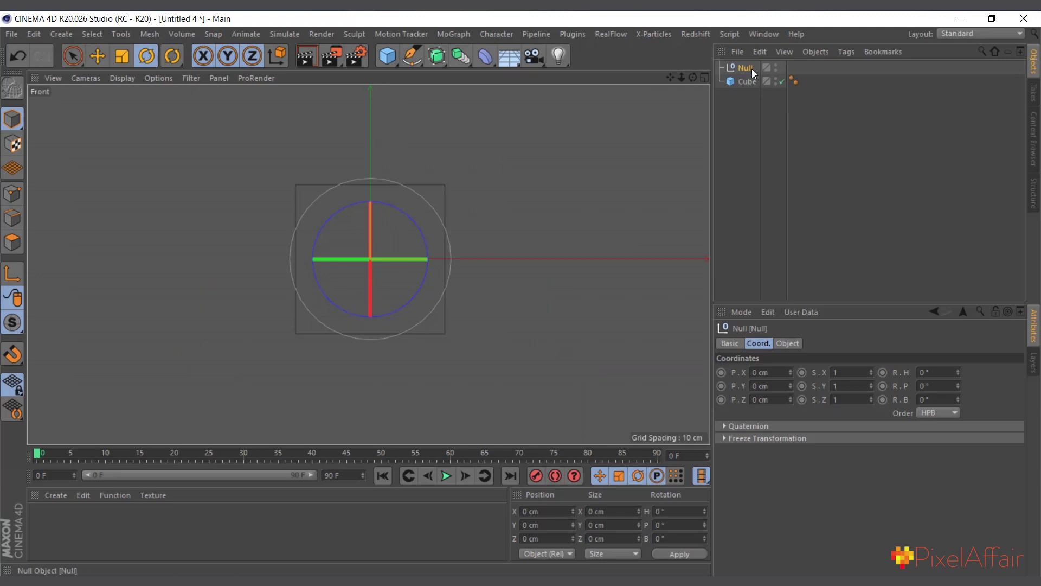
Check the cube's size and place the null on the cube's lower-right corner, at X 100 cm and Y -100 cm.
{"action": "left_click", "coordinate": [750, 83]}
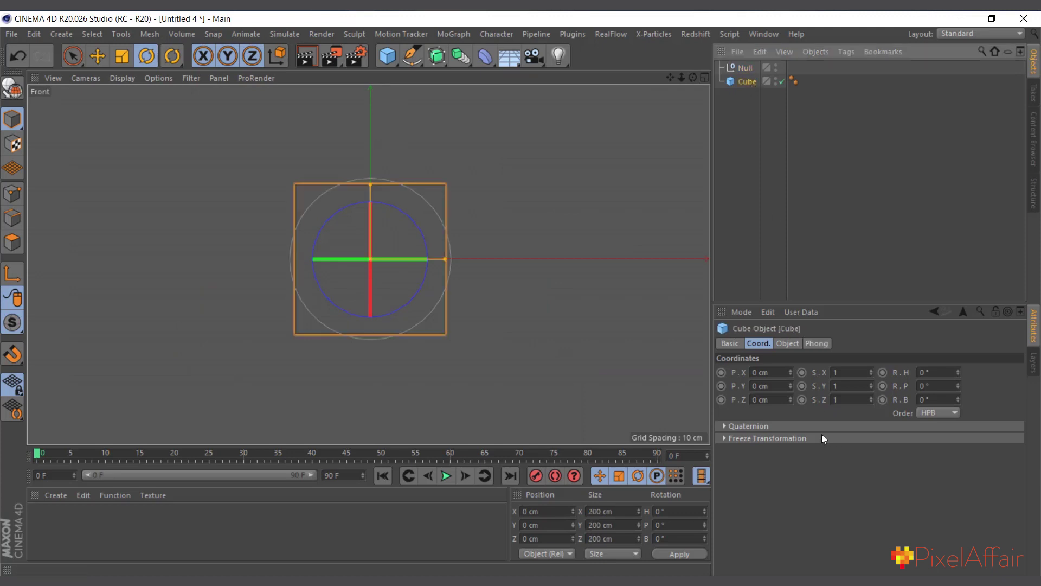
{"action": "left_click", "coordinate": [794, 343]}
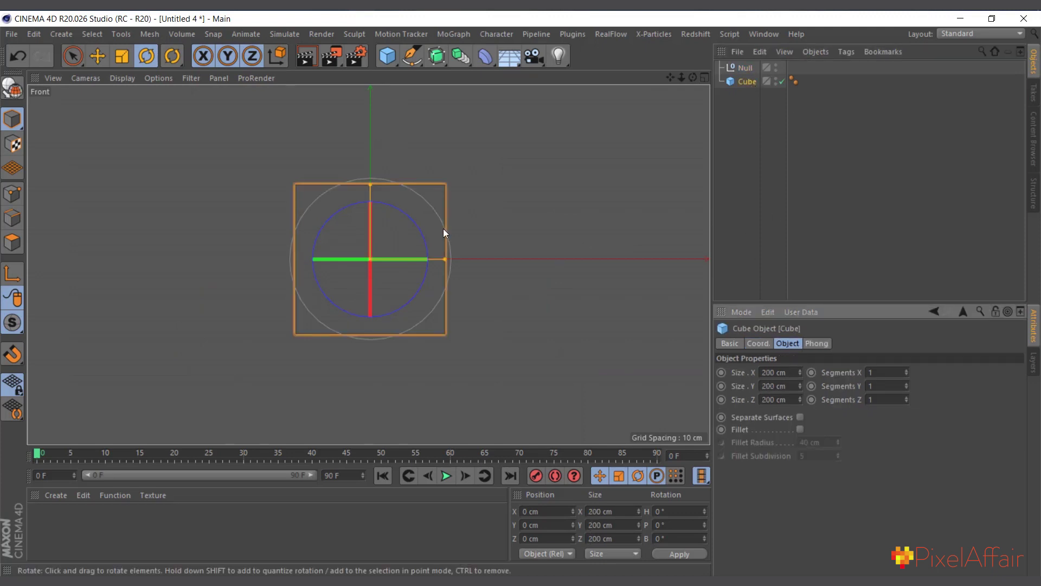
{"action": "left_click", "coordinate": [404, 281]}
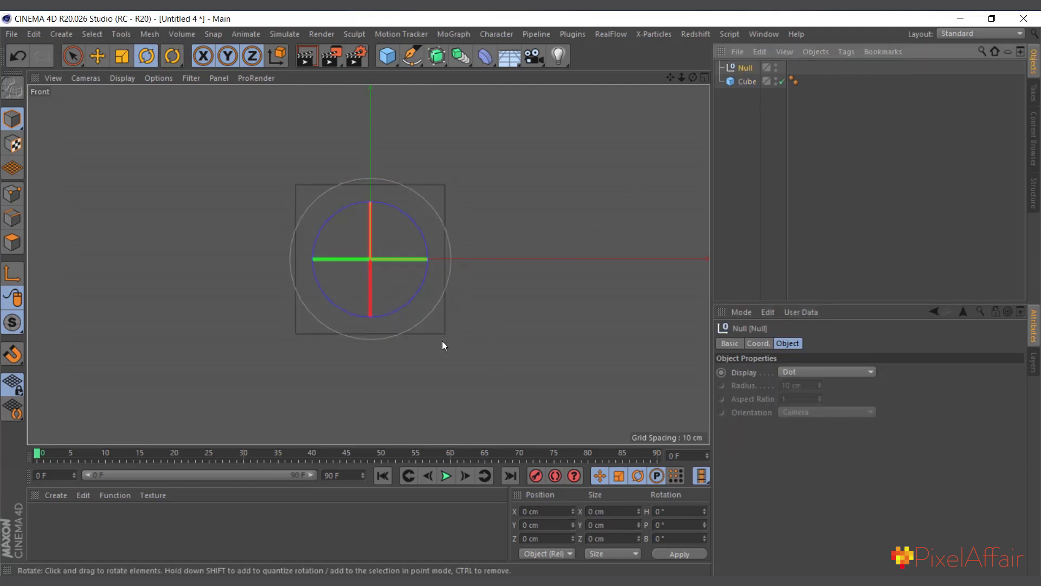
{"action": "scroll", "coordinate": [443, 340], "scroll_direction": "up", "scroll_amount": 3}
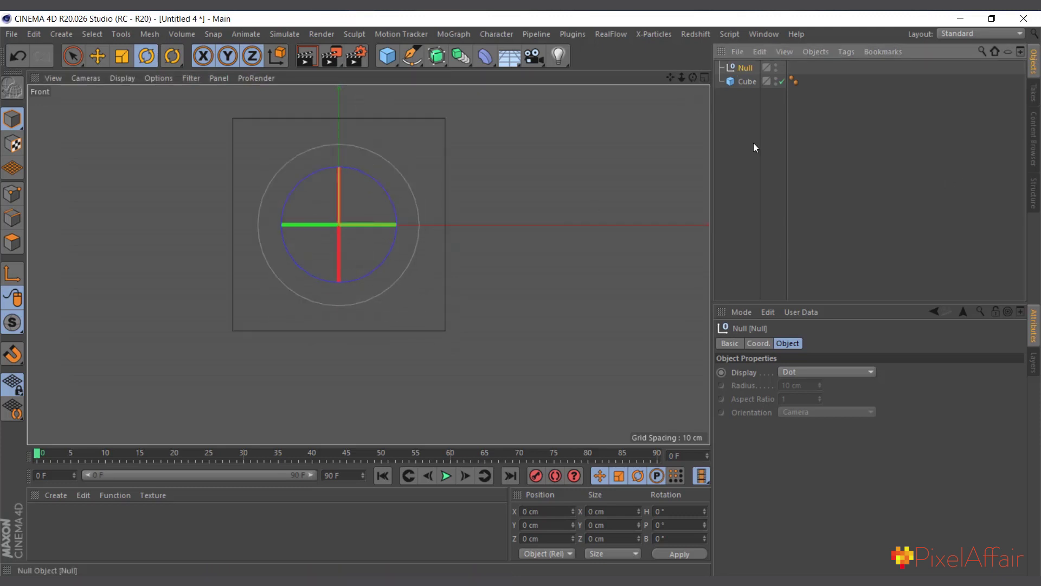
{"action": "left_click", "coordinate": [759, 344]}
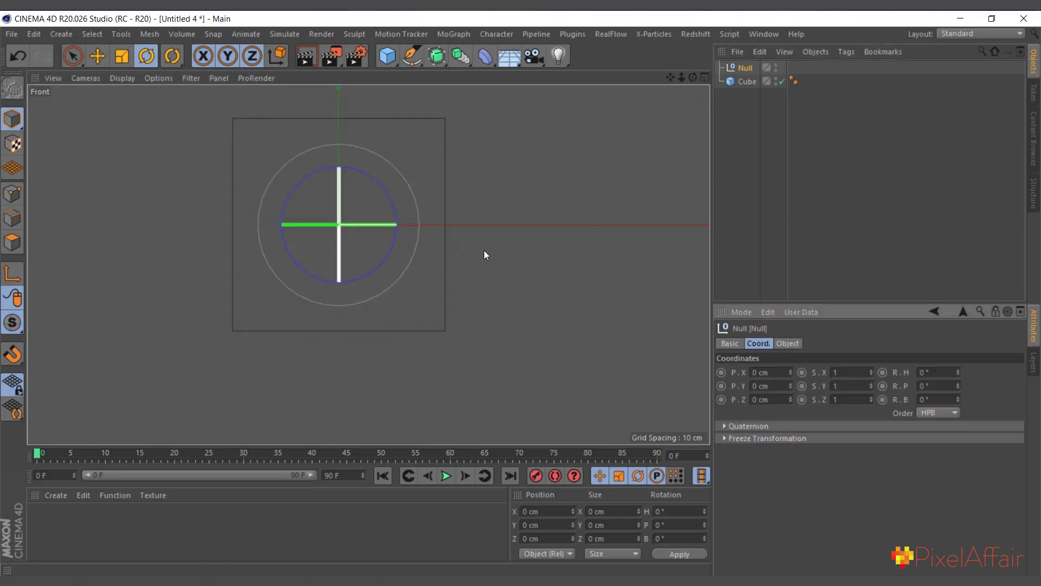
{"action": "left_click_drag", "start_coordinate": [792, 371], "coordinate": [788, 315]}
{"action": "left_click", "coordinate": [780, 376]}
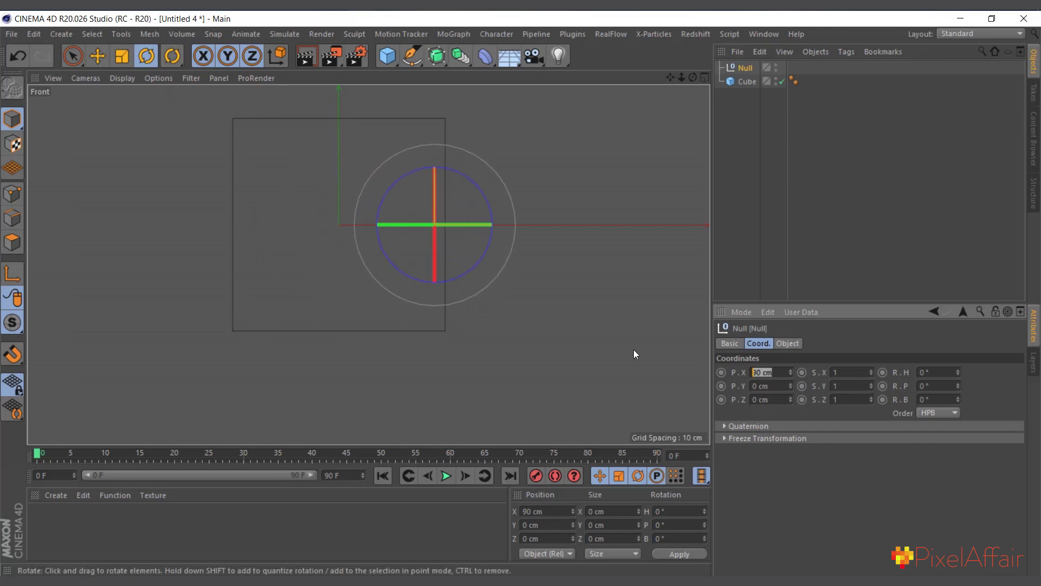
{"action": "type", "text": "100"}
{"action": "key", "text": "Return"}
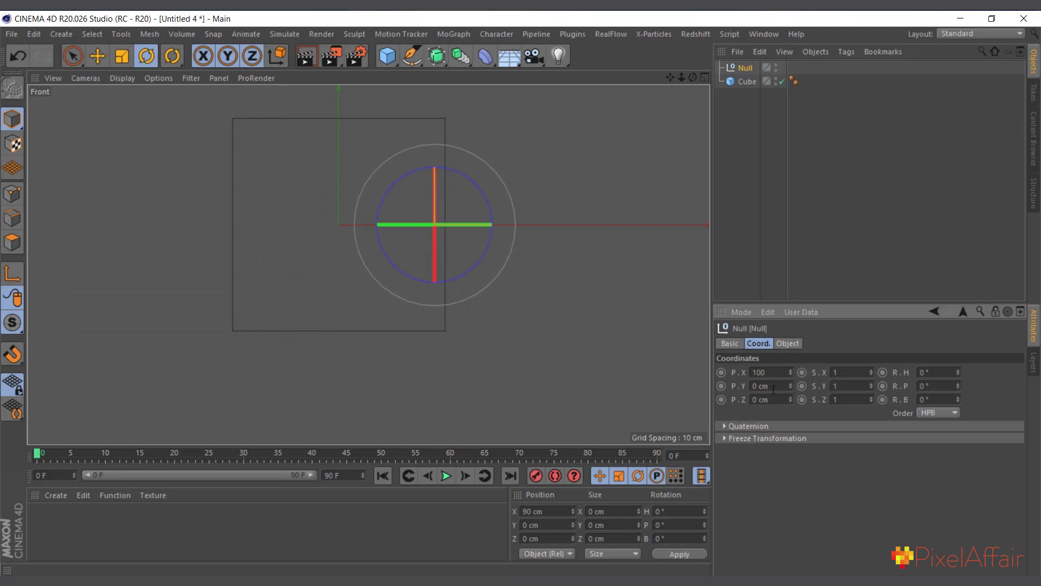
{"action": "left_click_drag", "start_coordinate": [795, 388], "coordinate": [786, 460]}
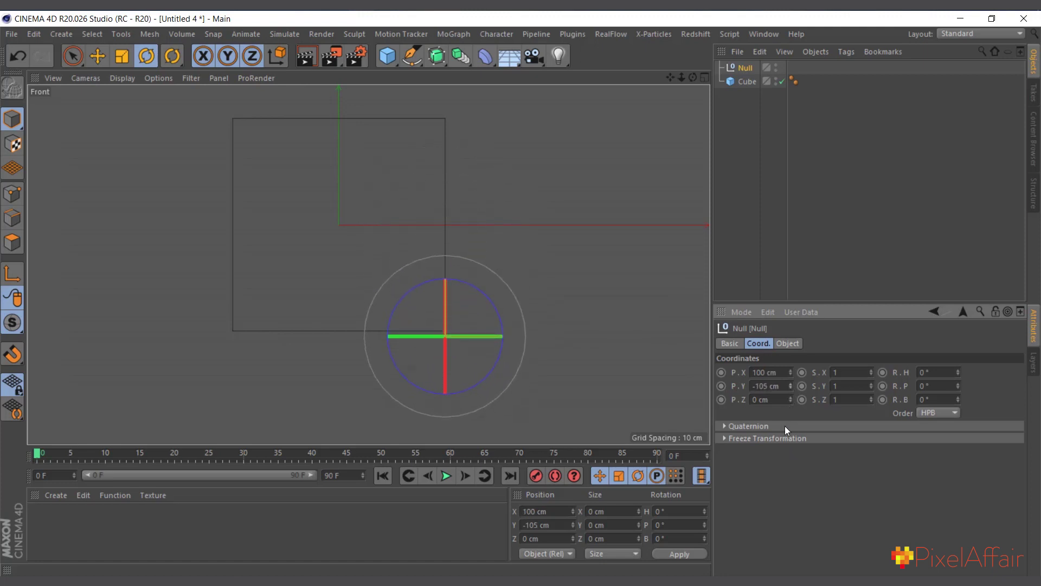
{"action": "left_click_drag", "start_coordinate": [793, 384], "coordinate": [792, 380]}
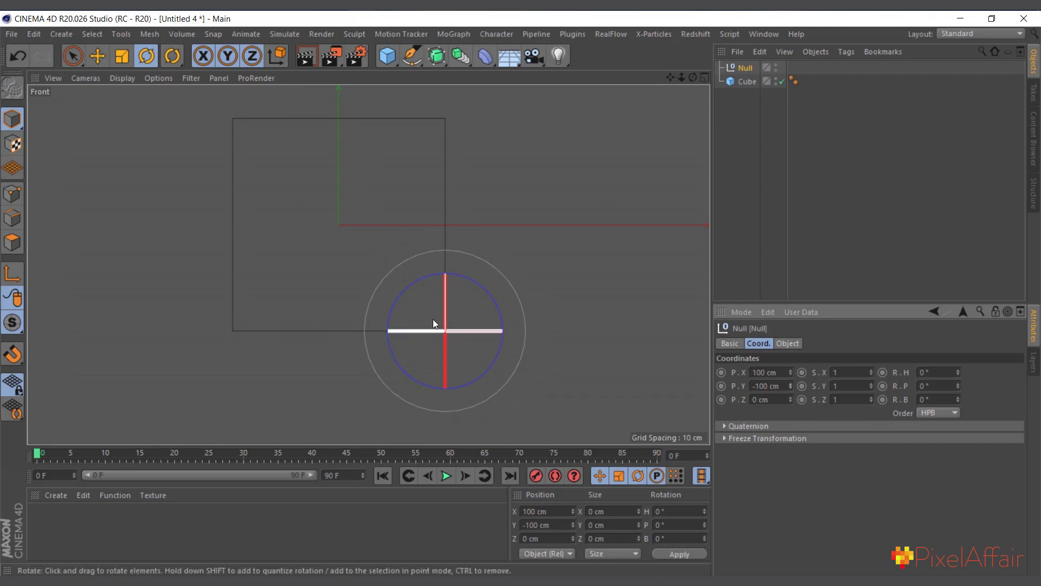
Return to the full-size perspective view, make the cube a child of the null and select the null.
{"action": "left_click", "coordinate": [704, 78]}
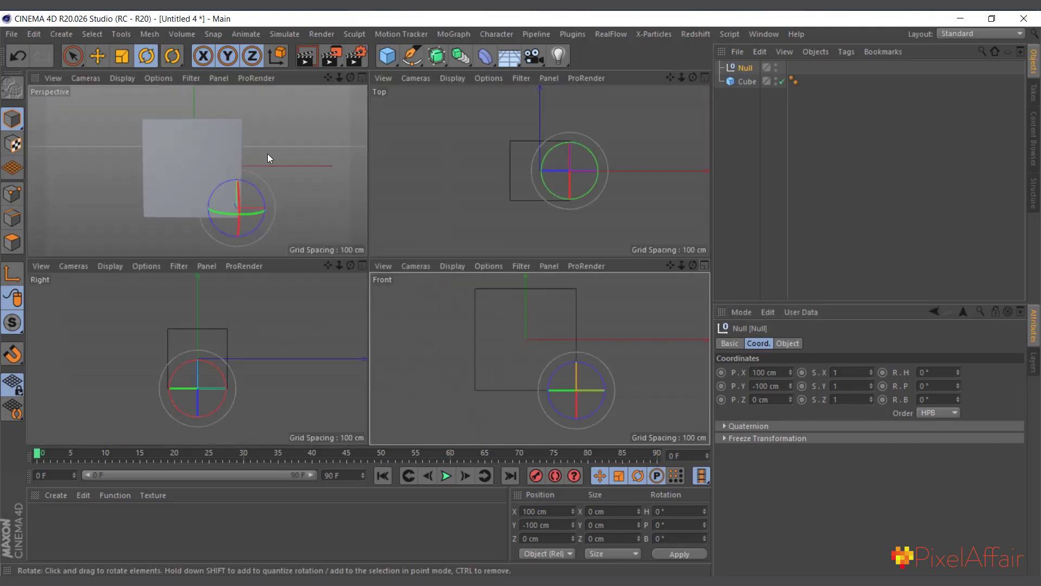
{"action": "left_click", "coordinate": [364, 78]}
{"action": "left_click_drag", "start_coordinate": [754, 83], "coordinate": [743, 67]}
{"action": "left_click", "coordinate": [744, 66]}
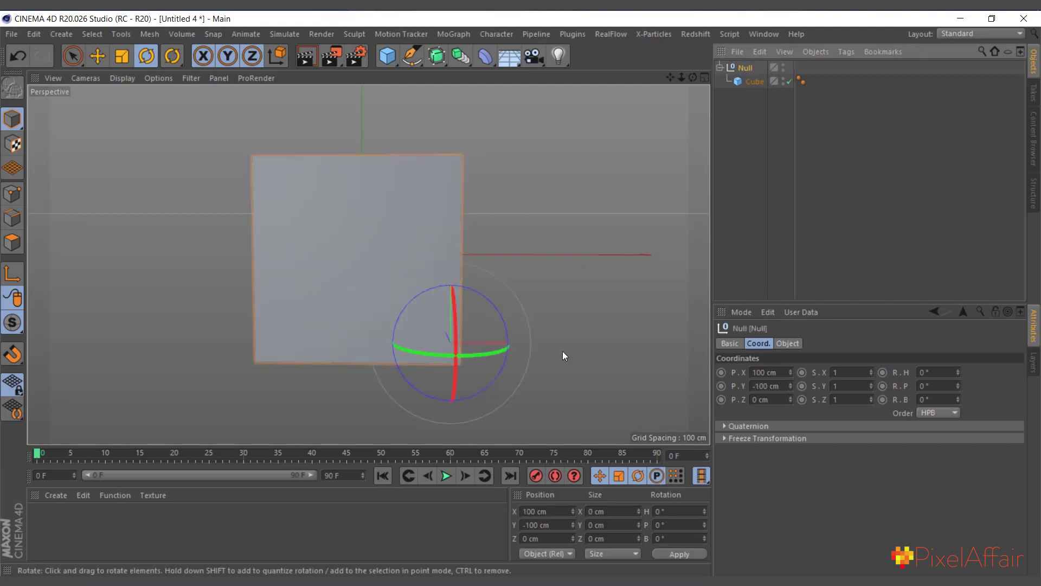
Rotate the null with its cube about 80° in bank, repeat with about 88°, and undo each rotation.
{"action": "left_click_drag", "start_coordinate": [491, 303], "coordinate": [481, 363]}
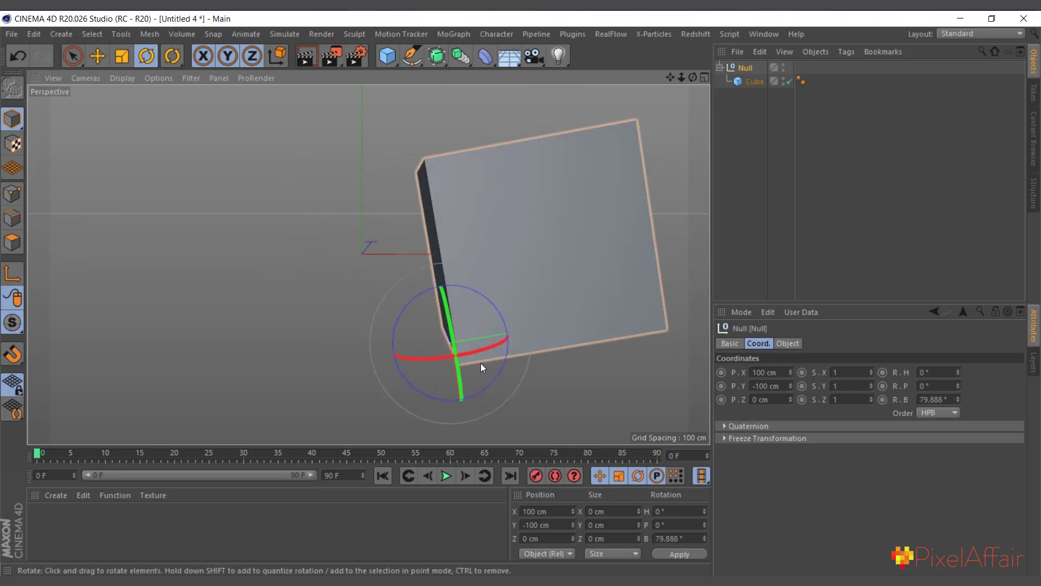
{"action": "key", "text": "ctrl+z"}
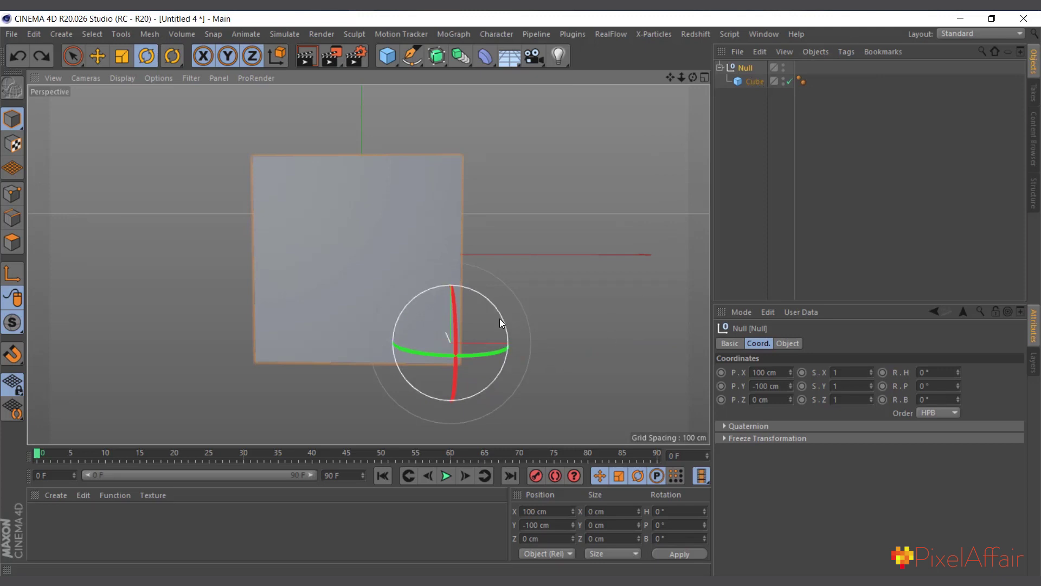
{"action": "left_click_drag", "start_coordinate": [499, 316], "coordinate": [490, 404]}
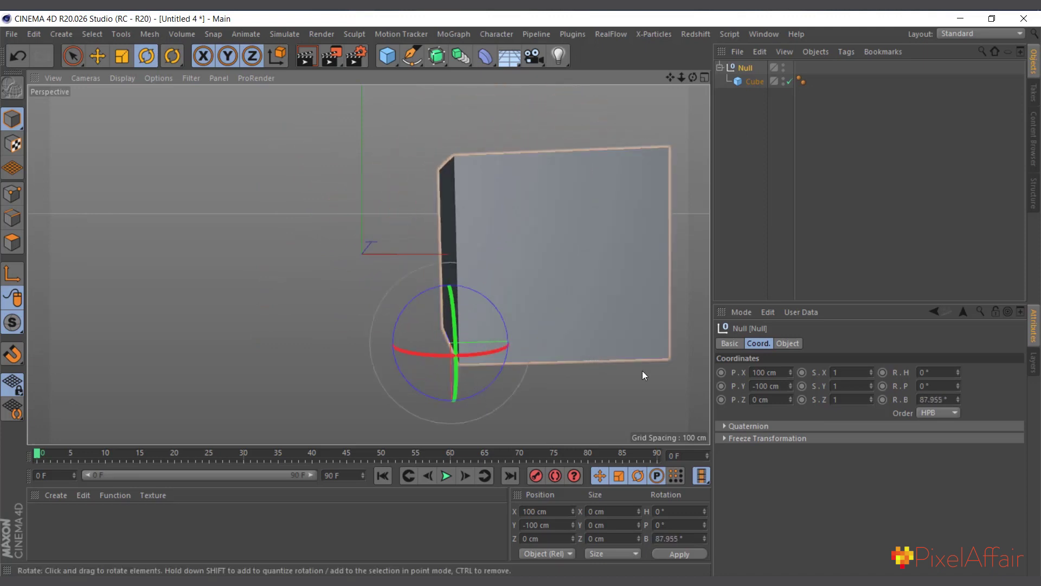
{"action": "left_click_drag", "start_coordinate": [670, 80], "coordinate": [455, 79]}
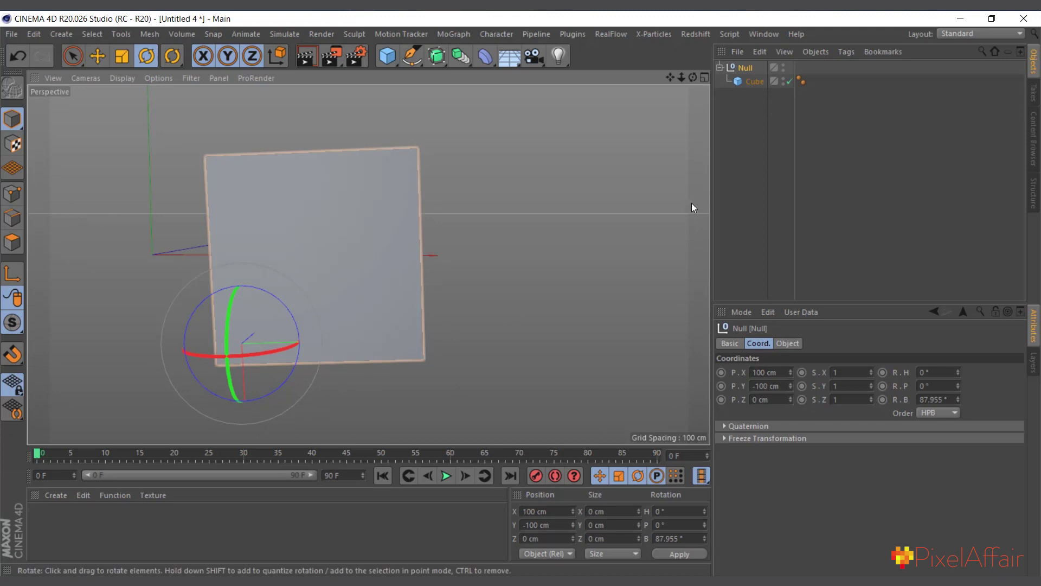
{"action": "key", "text": "ctrl+z"}
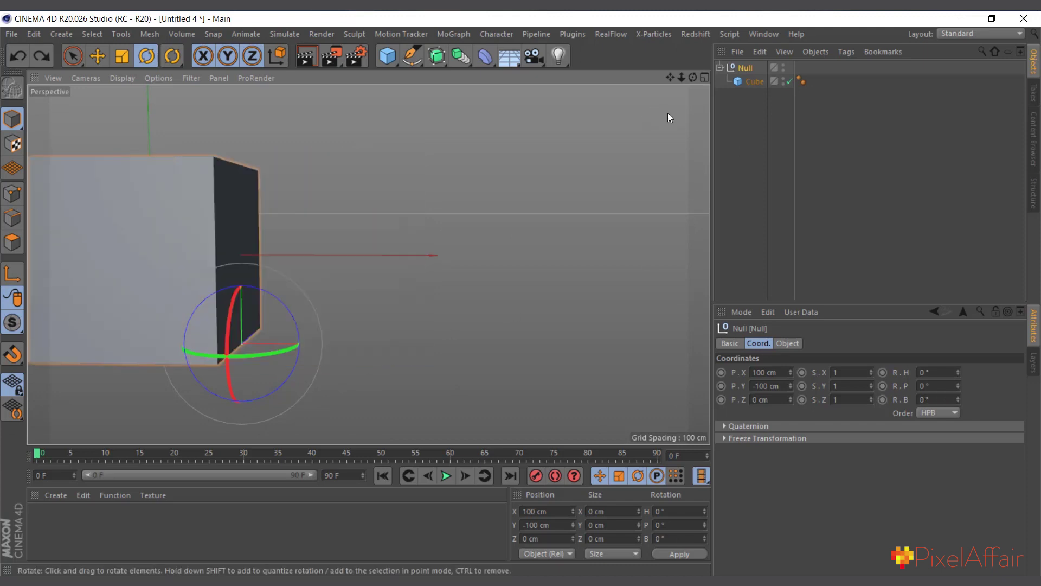
{"action": "left_click_drag", "start_coordinate": [671, 77], "coordinate": [831, 71]}
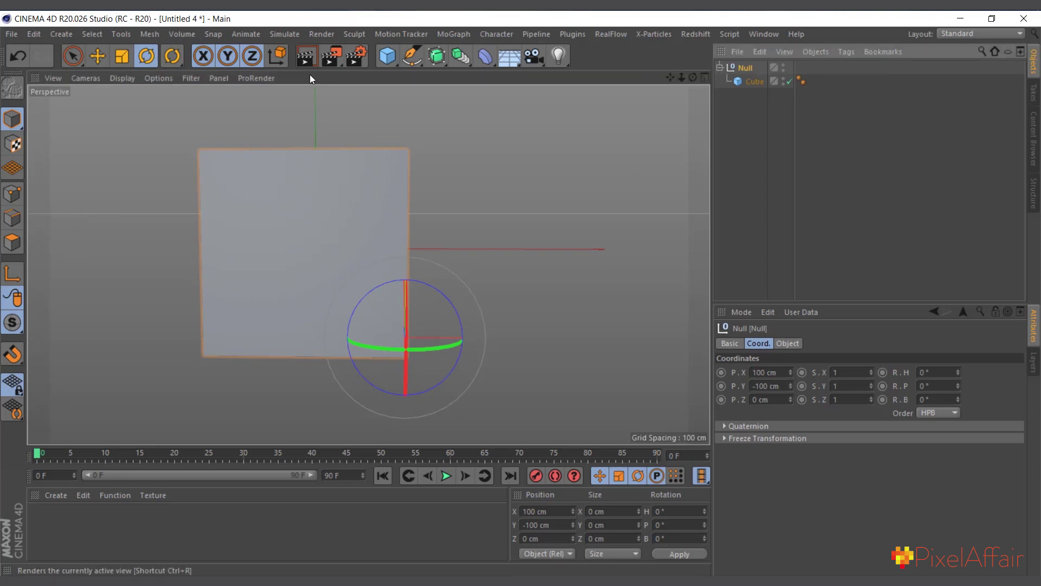
Add a second null object at the scene origin.
{"action": "left_click", "coordinate": [387, 55]}
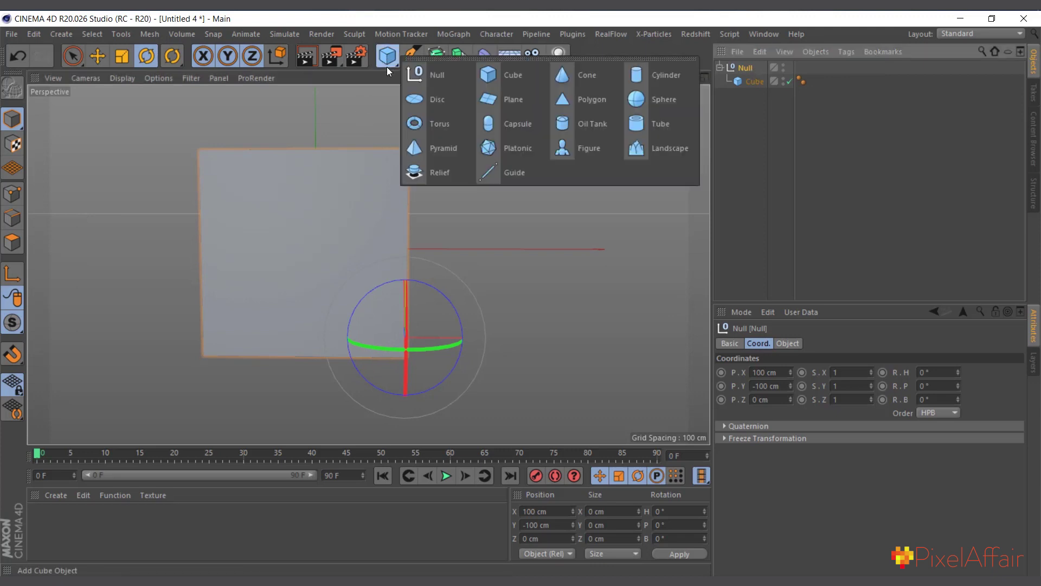
{"action": "left_click", "coordinate": [434, 76]}
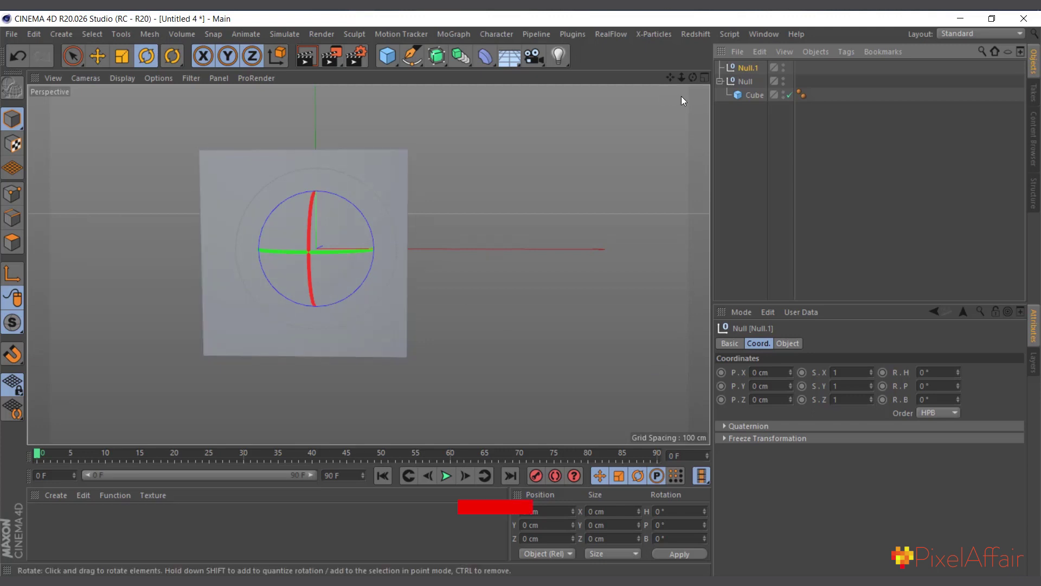
{"action": "left_click_drag", "start_coordinate": [691, 78], "coordinate": [707, 79]}
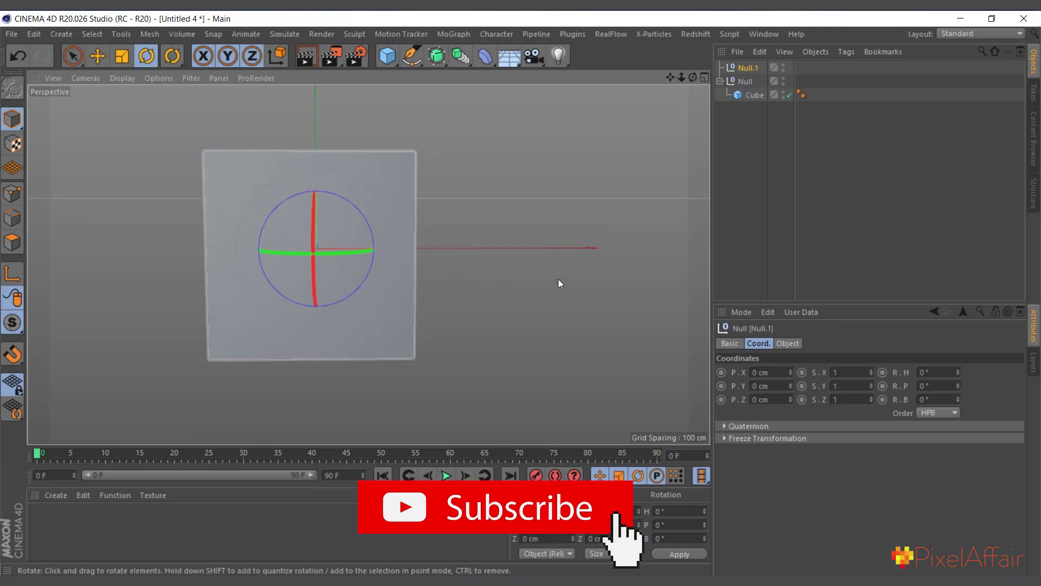
Take the cube out of the null's hierarchy and delete both nulls.
{"action": "left_click_drag", "start_coordinate": [761, 93], "coordinate": [753, 115]}
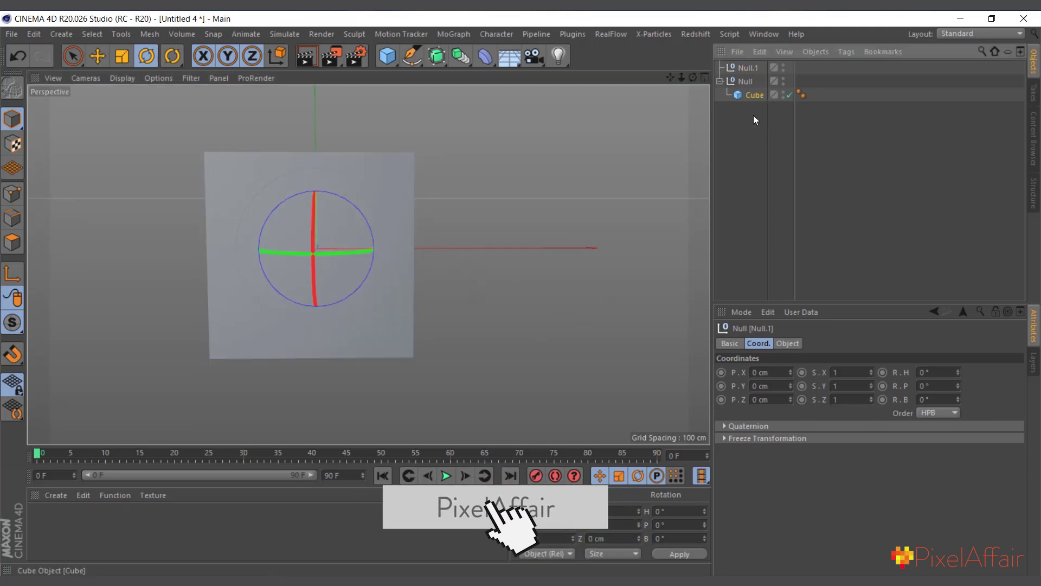
{"action": "left_click", "coordinate": [744, 80]}
{"action": "left_click", "coordinate": [746, 68], "text": "shift"}
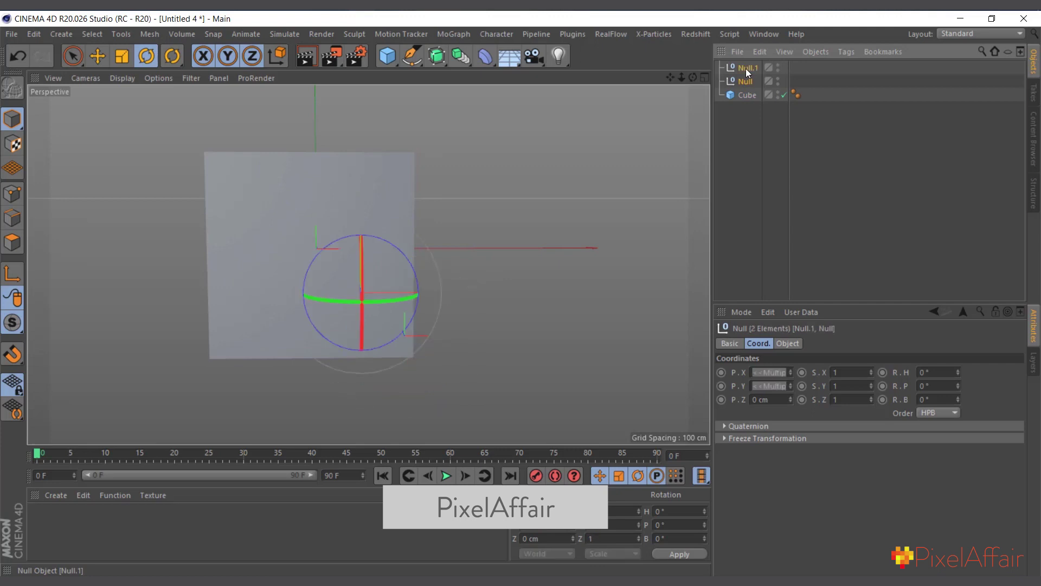
{"action": "key", "text": "Delete"}
{"action": "scroll", "coordinate": [342, 254], "scroll_direction": "down", "scroll_amount": 2}
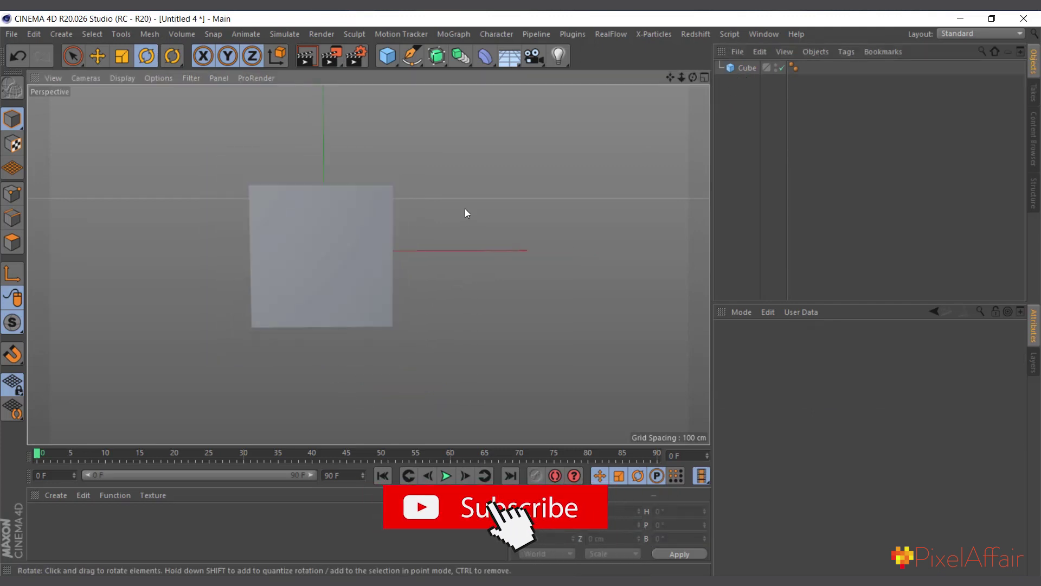
Add a Floor object to the scene beneath the cube.
{"action": "mouse_move", "coordinate": [671, 76]}
{"action": "left_mouse_down"}
{"action": "mouse_move", "coordinate": [689, 72]}
{"action": "mouse_move", "coordinate": [685, 85]}
{"action": "left_mouse_up"}
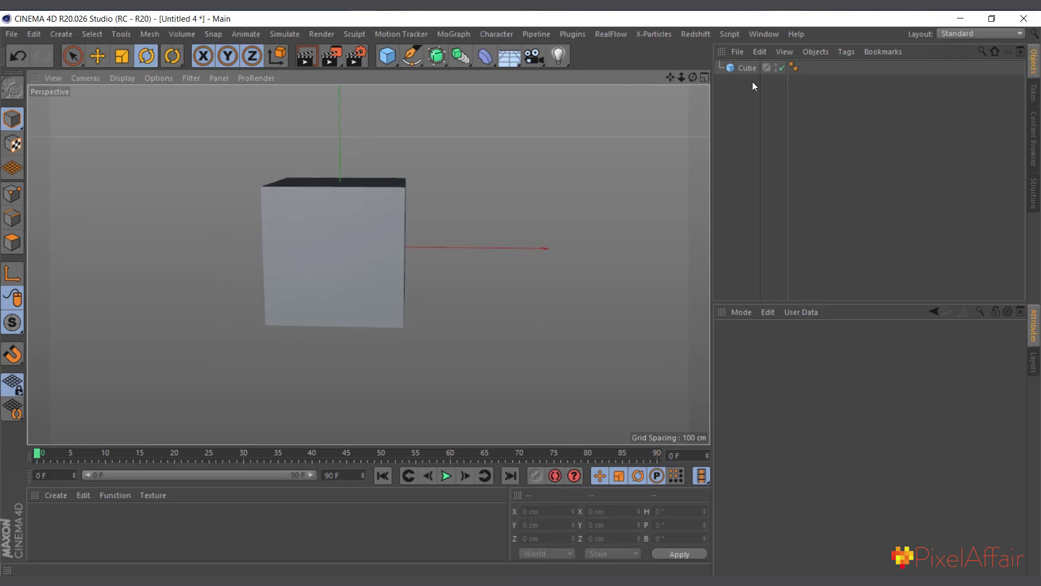
{"action": "left_click", "coordinate": [387, 57]}
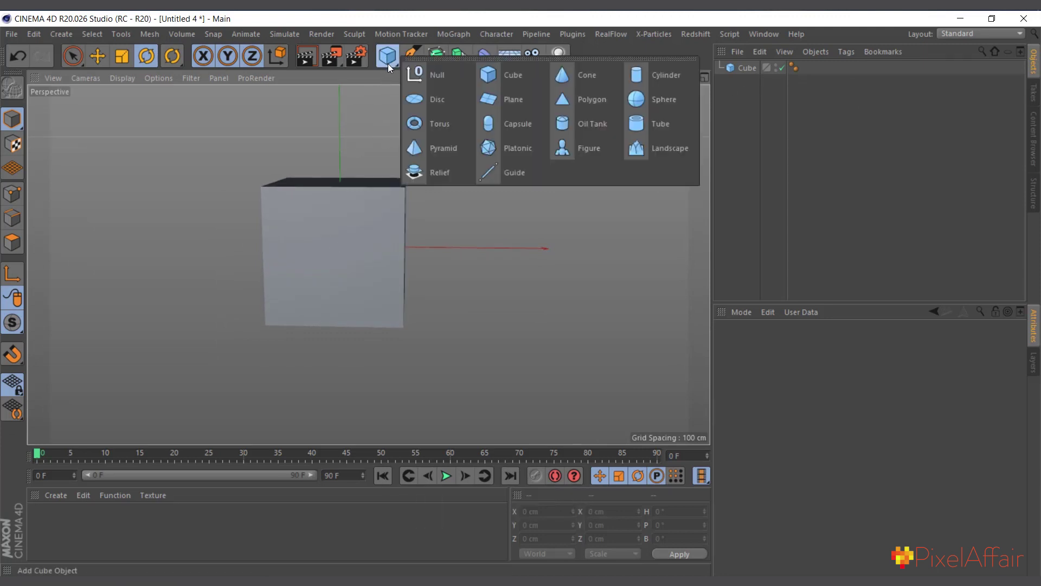
{"action": "left_click", "coordinate": [508, 62]}
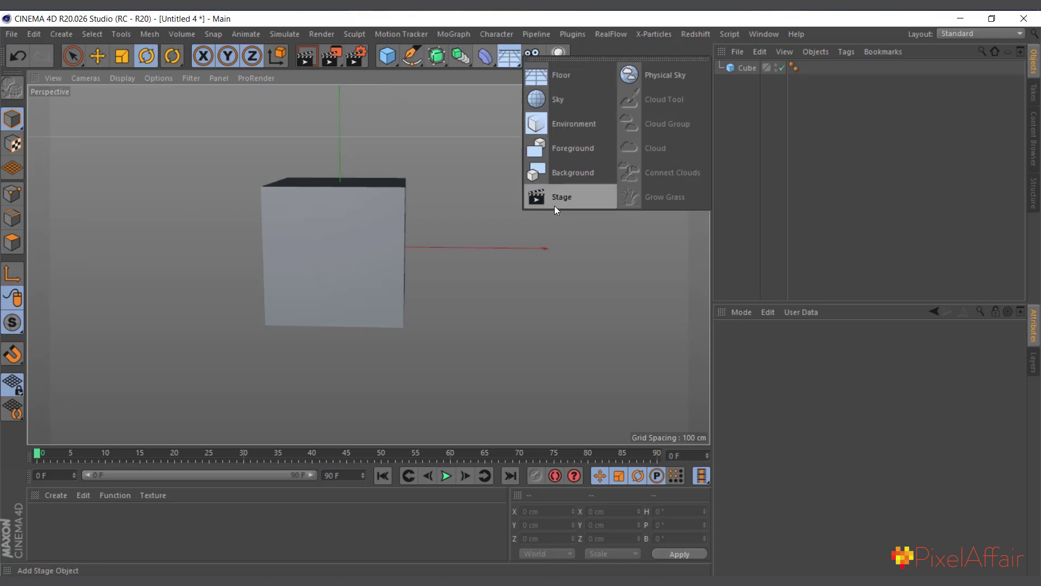
{"action": "left_click", "coordinate": [574, 79]}
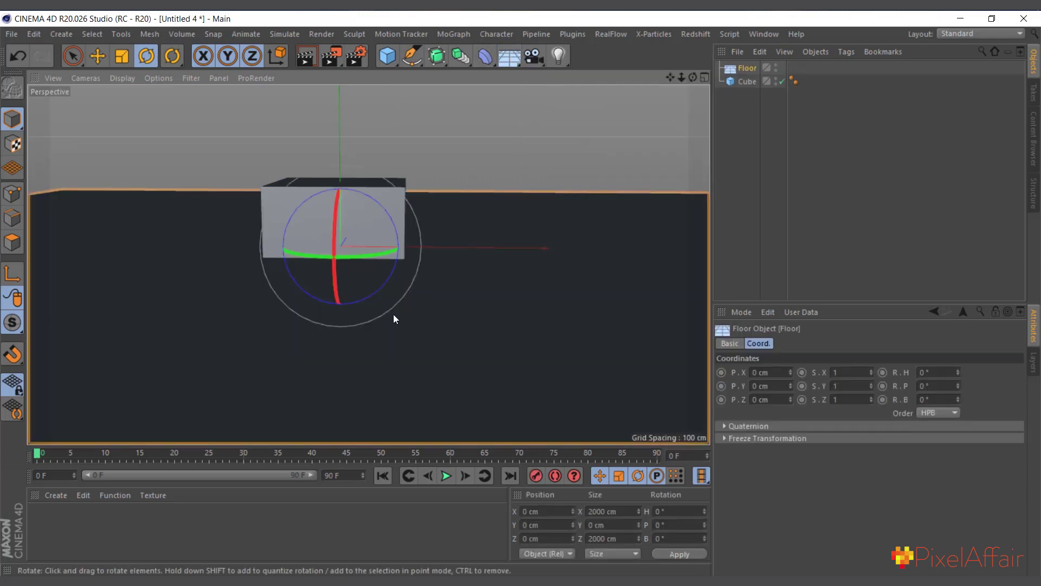
{"action": "scroll", "coordinate": [425, 304], "scroll_direction": "up", "scroll_amount": 1}
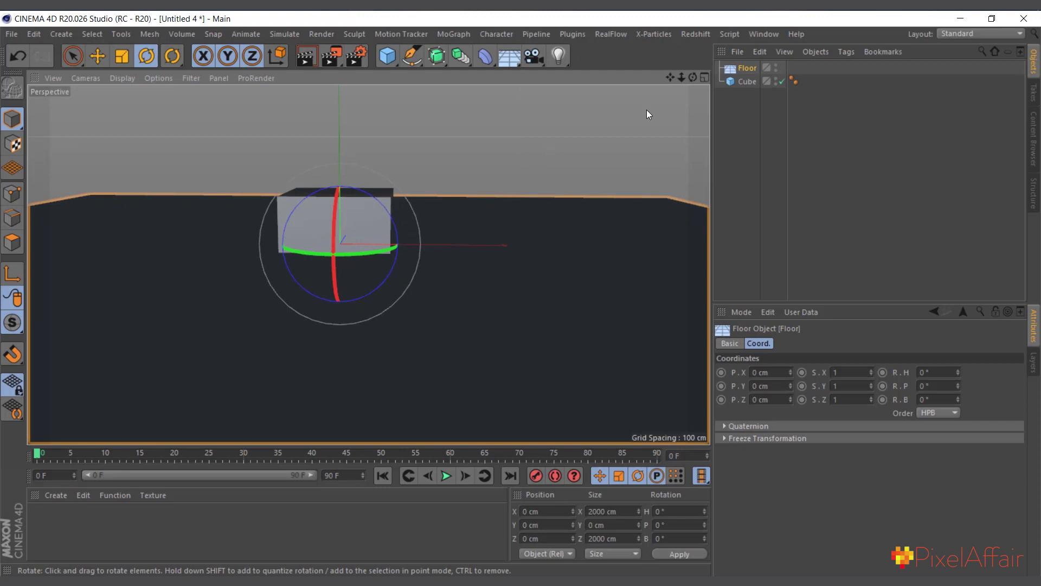
Raise the cube onto the floor by setting its Y position to 100 cm.
{"action": "left_click", "coordinate": [745, 81]}
{"action": "left_click_drag", "start_coordinate": [789, 385], "coordinate": [786, 331]}
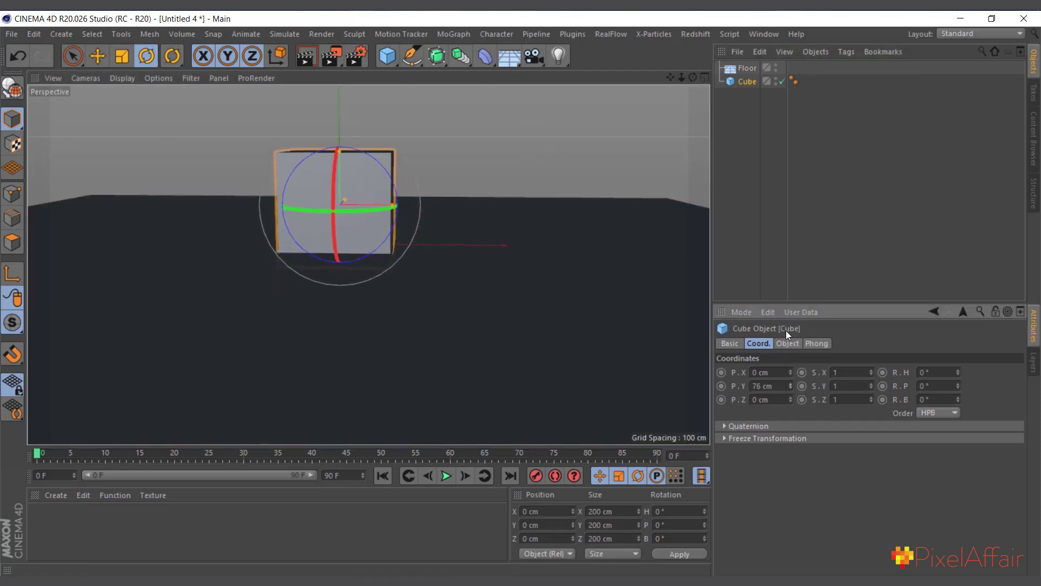
{"action": "mouse_move", "coordinate": [790, 385]}
{"action": "left_mouse_down"}
{"action": "mouse_move", "coordinate": [790, 366]}
{"action": "mouse_move", "coordinate": [792, 384]}
{"action": "left_mouse_up"}
{"action": "scroll", "coordinate": [320, 174], "scroll_direction": "up", "scroll_amount": 2}
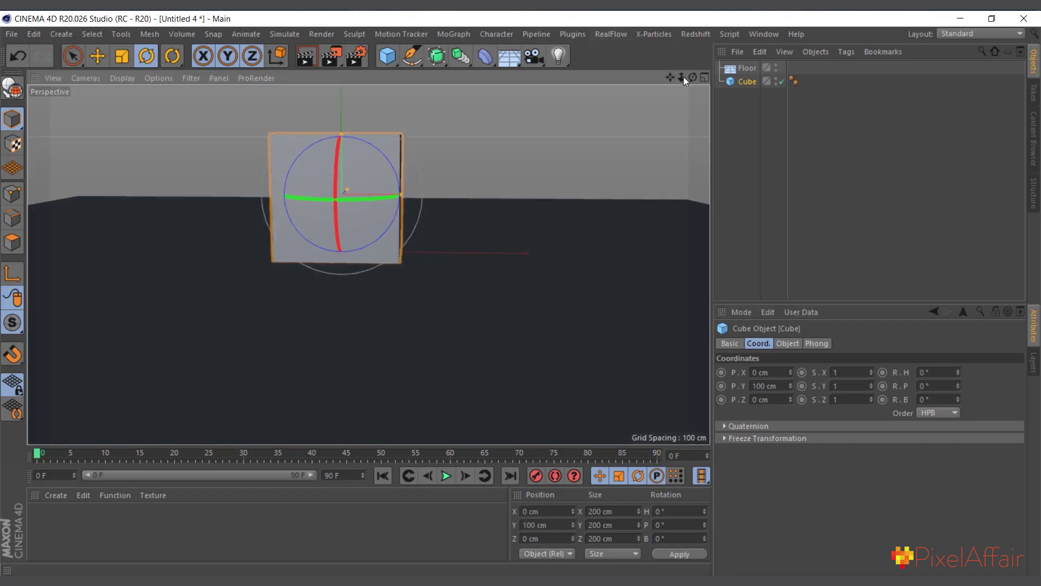
{"action": "mouse_move", "coordinate": [681, 77]}
{"action": "left_mouse_down"}
{"action": "mouse_move", "coordinate": [695, 60]}
{"action": "mouse_move", "coordinate": [693, 72]}
{"action": "left_mouse_up"}
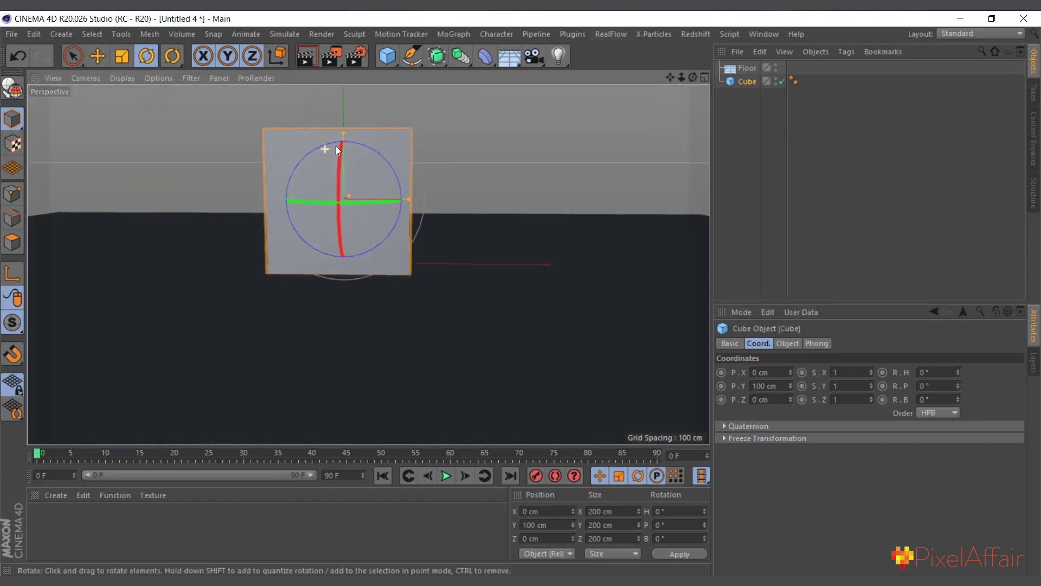
{"action": "scroll", "coordinate": [342, 257], "scroll_direction": "down", "scroll_amount": 5}
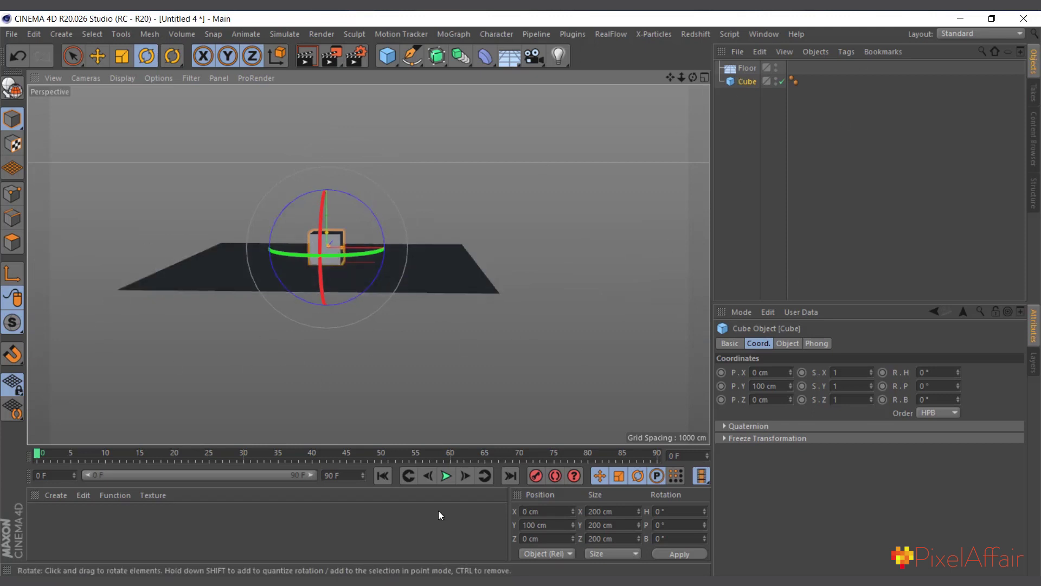
{"action": "scroll", "coordinate": [263, 251], "scroll_direction": "up", "scroll_amount": 4}
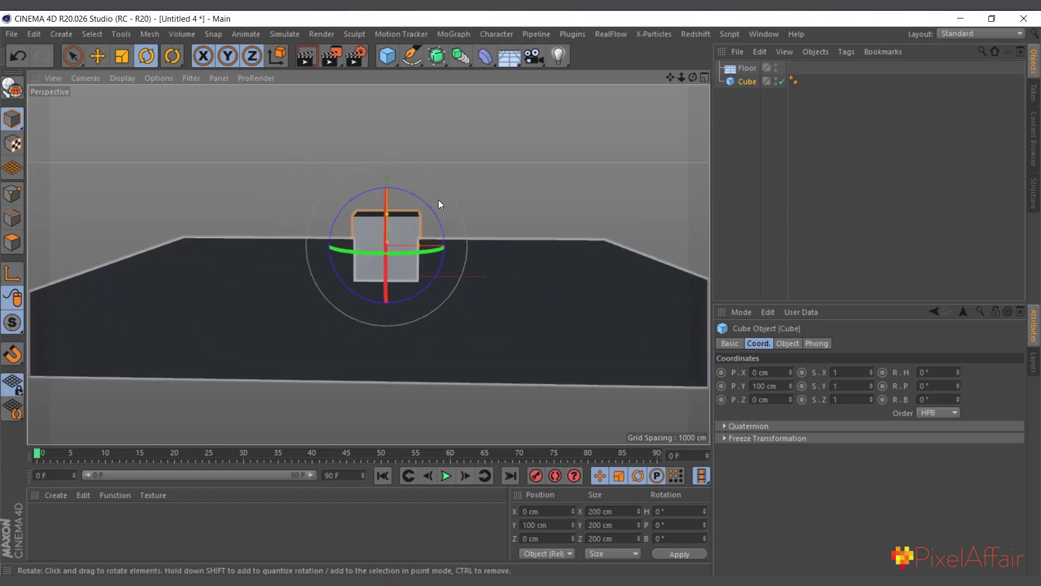
{"action": "scroll", "coordinate": [439, 203], "scroll_direction": "up", "scroll_amount": 6}
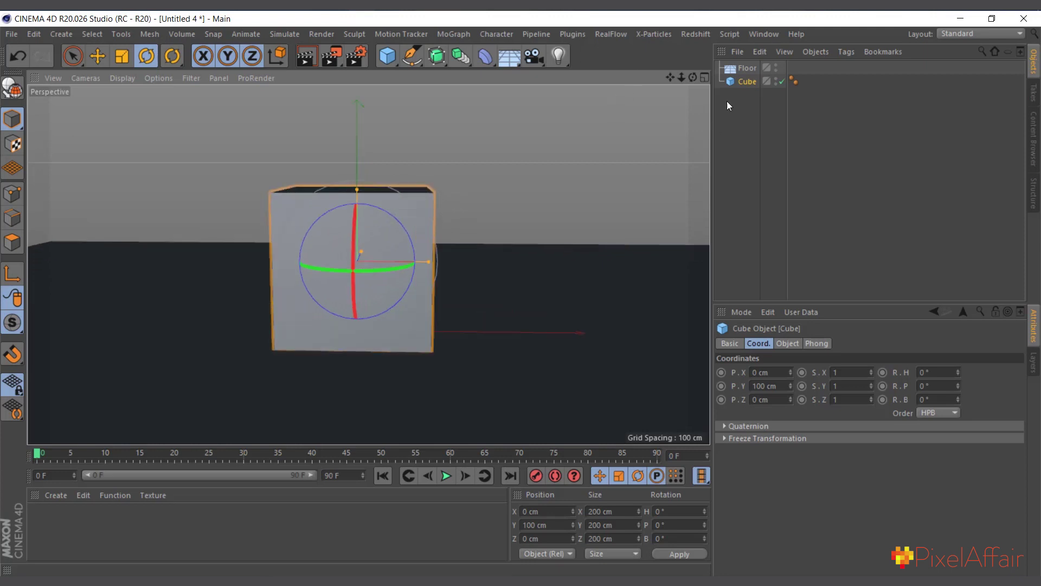
Give the cube a Rigid Body simulation tag, play the simulation briefly and rewind to frame 0.
{"action": "right_click", "coordinate": [745, 79]}
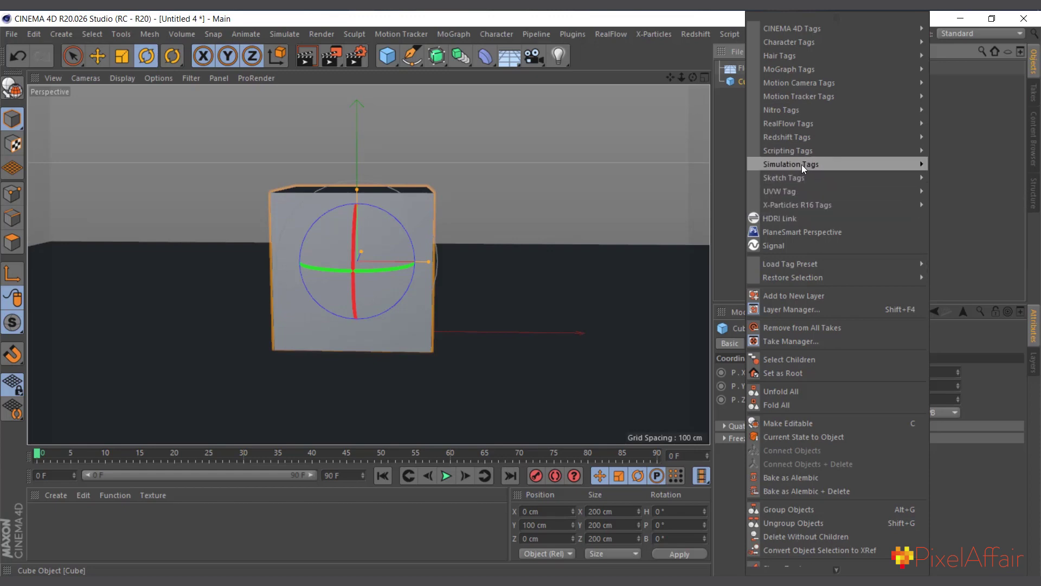
{"action": "mouse_move", "coordinate": [802, 164]}
{"action": "left_click", "coordinate": [961, 164]}
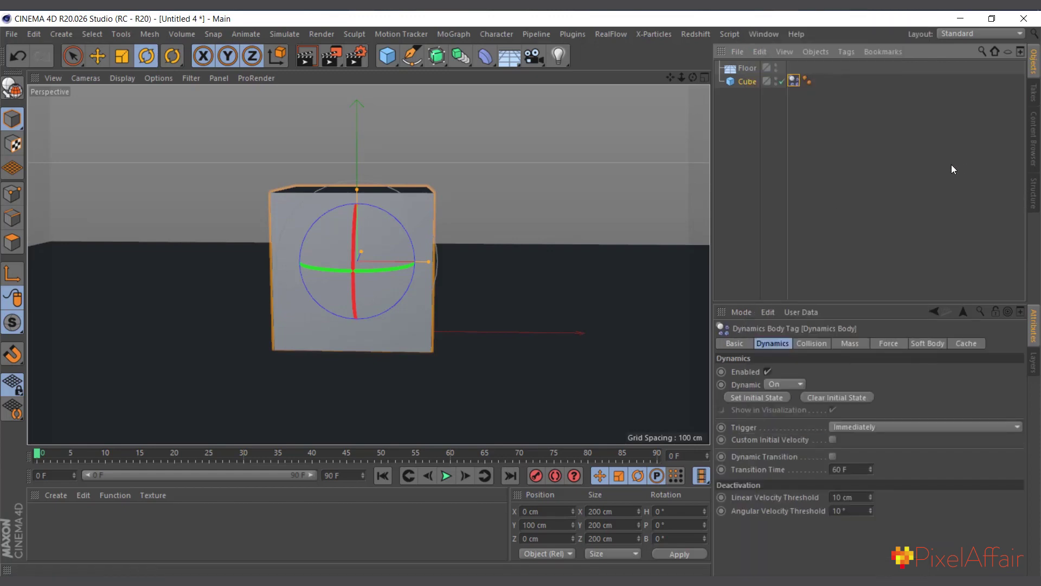
{"action": "left_click", "coordinate": [446, 476]}
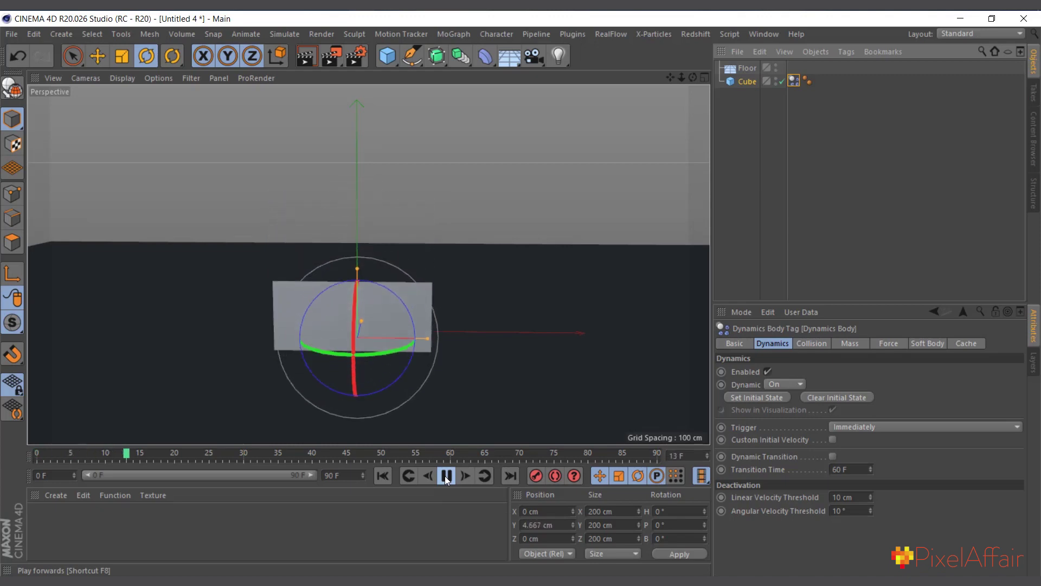
{"action": "left_click", "coordinate": [446, 477]}
{"action": "left_click", "coordinate": [383, 476]}
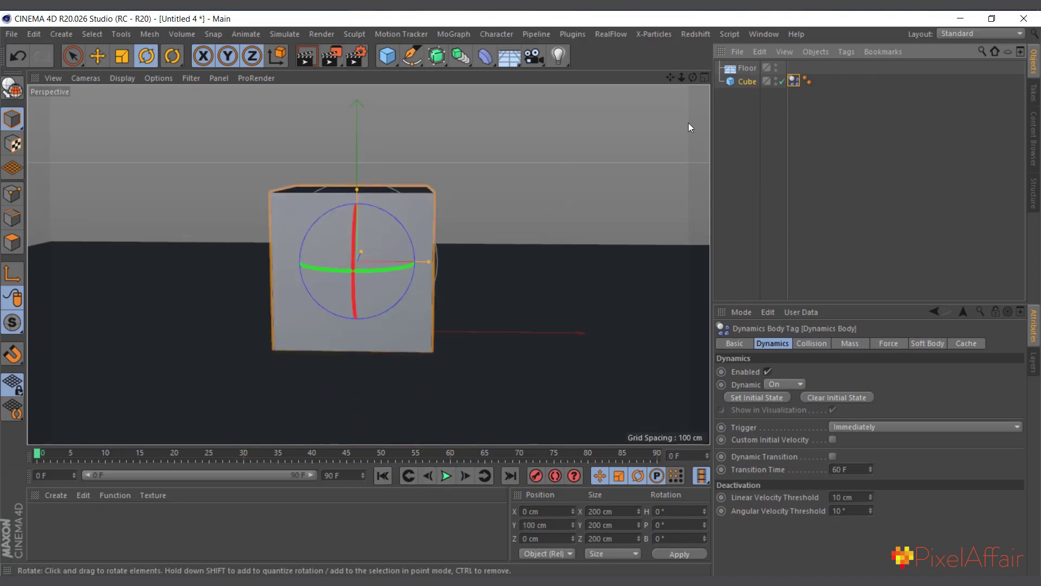
Give the floor a Collider Body simulation tag and play the simulation to about frame 49.
{"action": "left_click", "coordinate": [746, 71]}
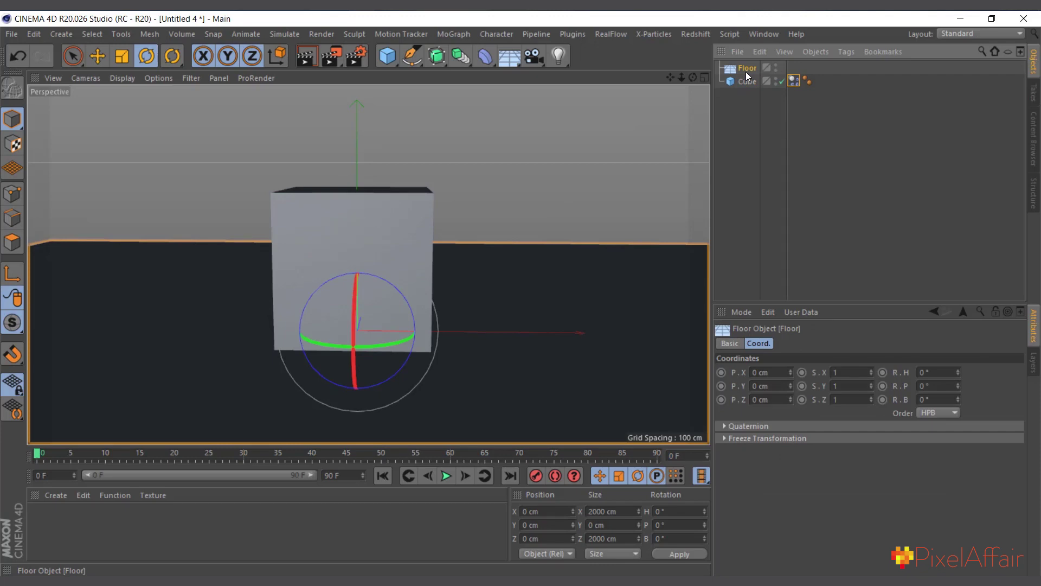
{"action": "right_click", "coordinate": [746, 70]}
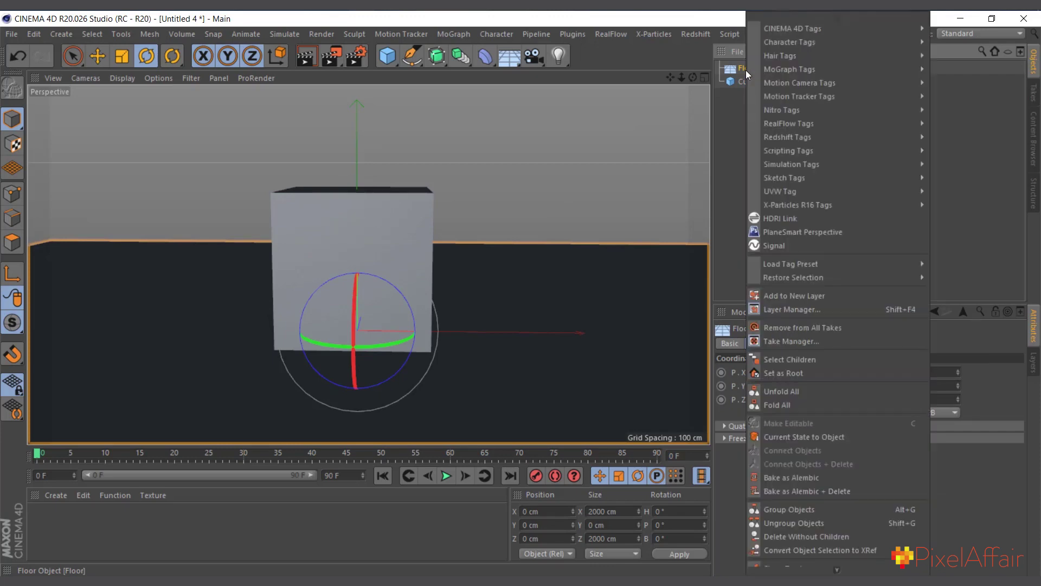
{"action": "mouse_move", "coordinate": [785, 167]}
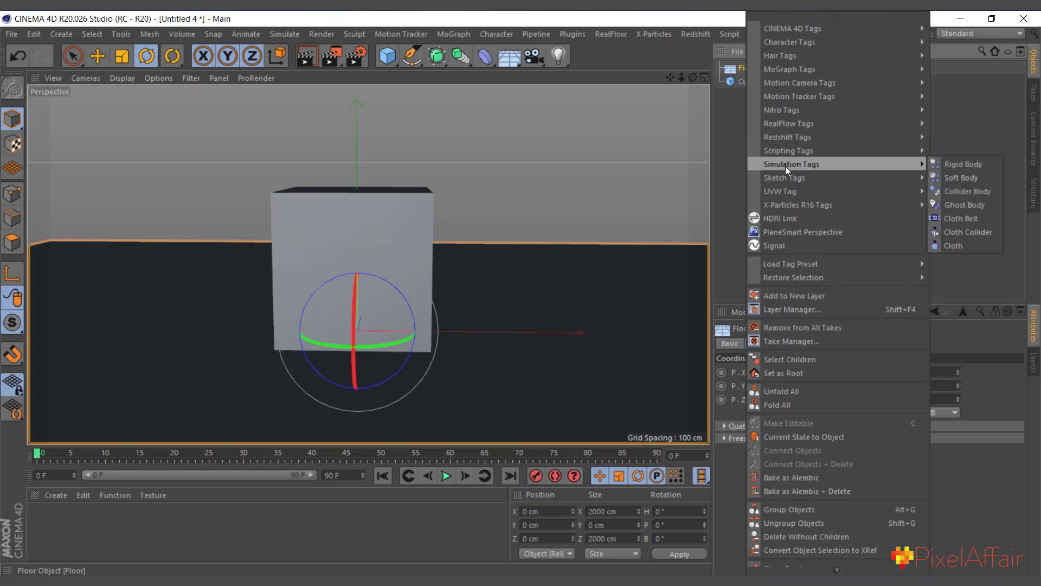
{"action": "left_click", "coordinate": [961, 191]}
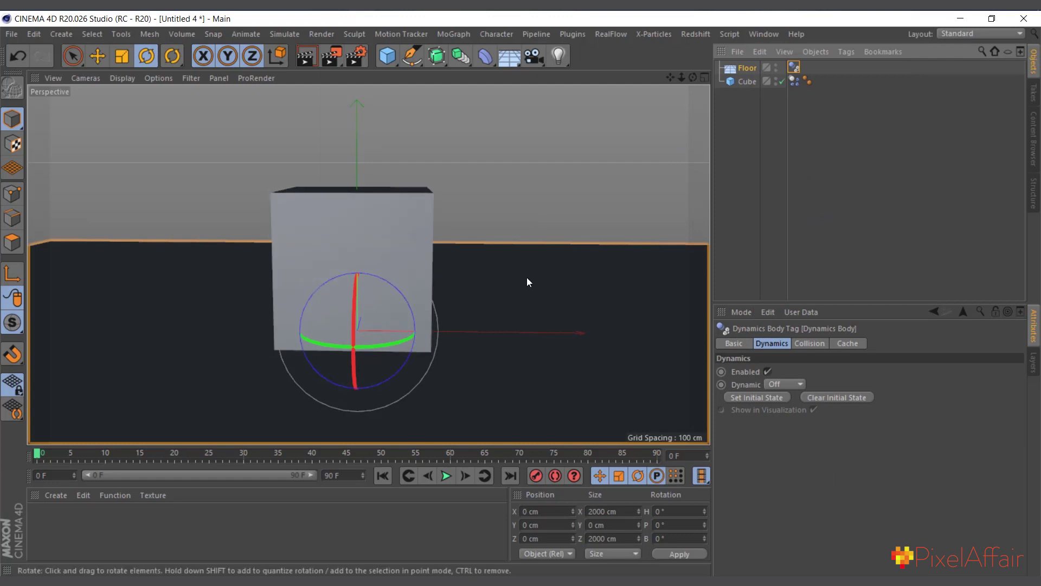
{"action": "left_click", "coordinate": [446, 476]}
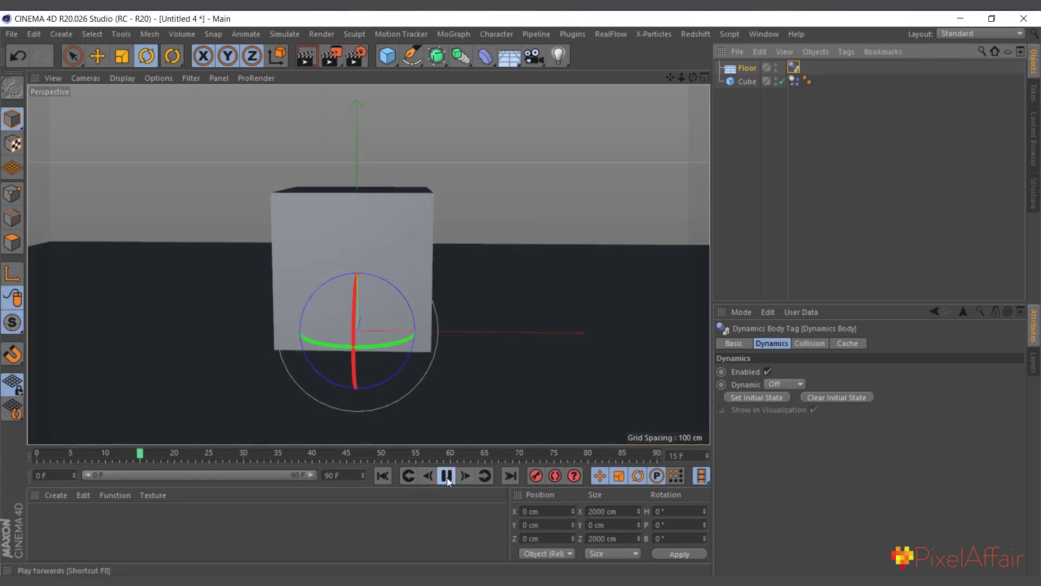
{"action": "left_click", "coordinate": [447, 475]}
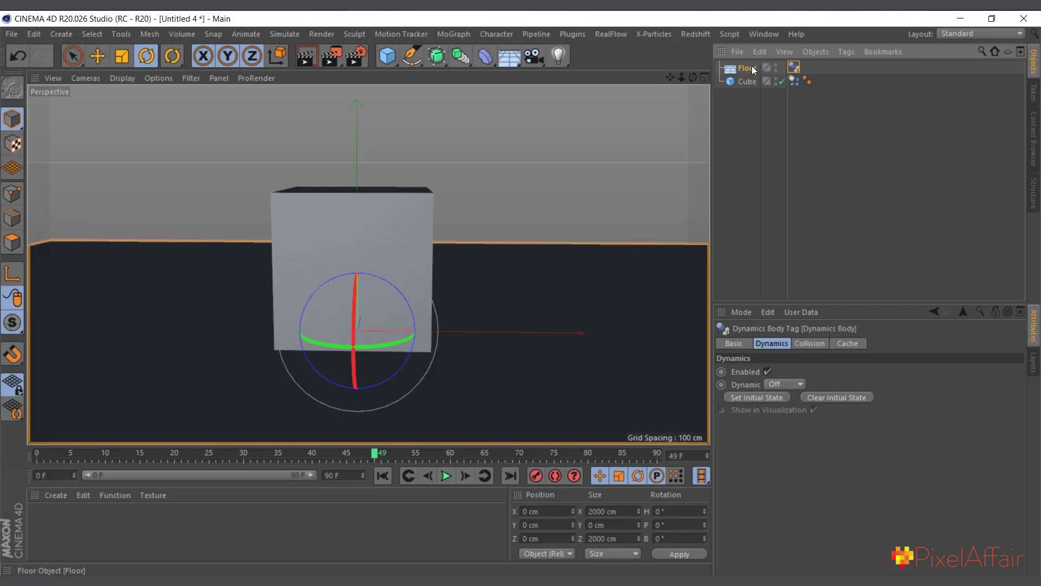
Enable Custom Initial Velocity on the cube's dynamics tag and set the first initial linear velocity value to 359 cm.
{"action": "left_click_drag", "start_coordinate": [206, 312], "coordinate": [199, 301], "text": "alt"}
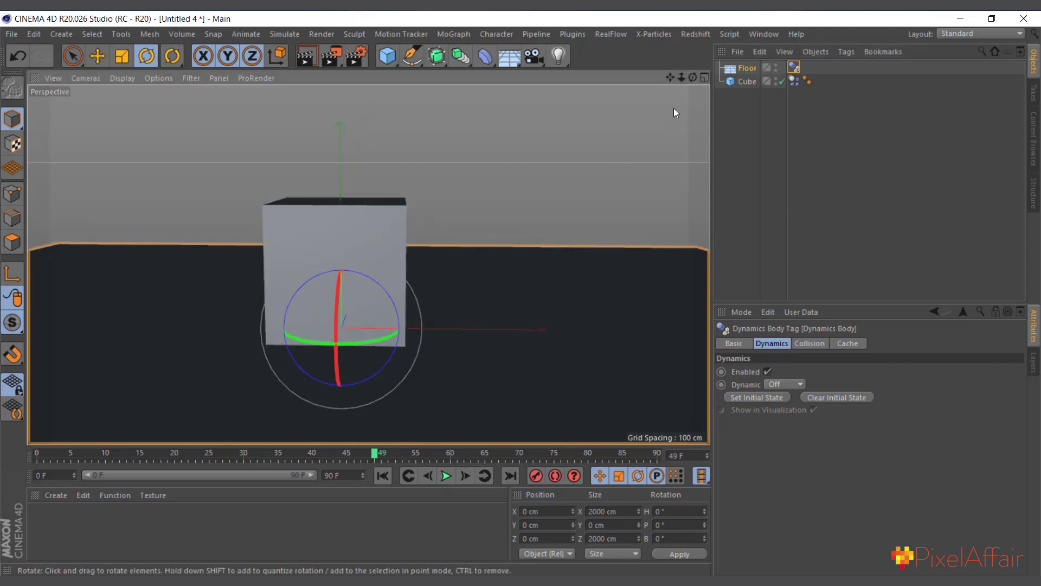
{"action": "mouse_move", "coordinate": [694, 78]}
{"action": "left_mouse_down"}
{"action": "mouse_move", "coordinate": [692, 59]}
{"action": "mouse_move", "coordinate": [693, 88]}
{"action": "left_mouse_up"}
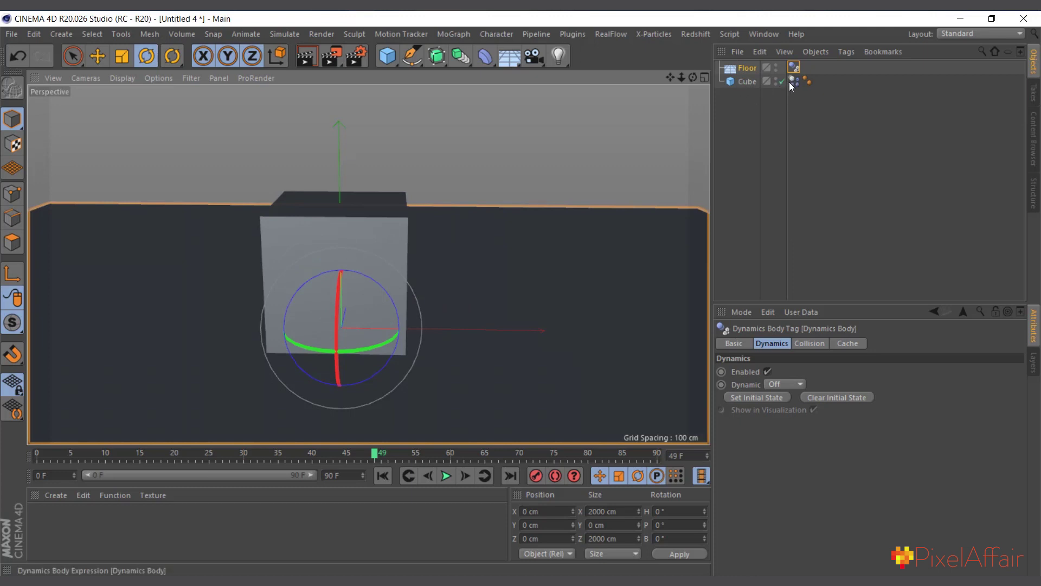
{"action": "left_click", "coordinate": [745, 83]}
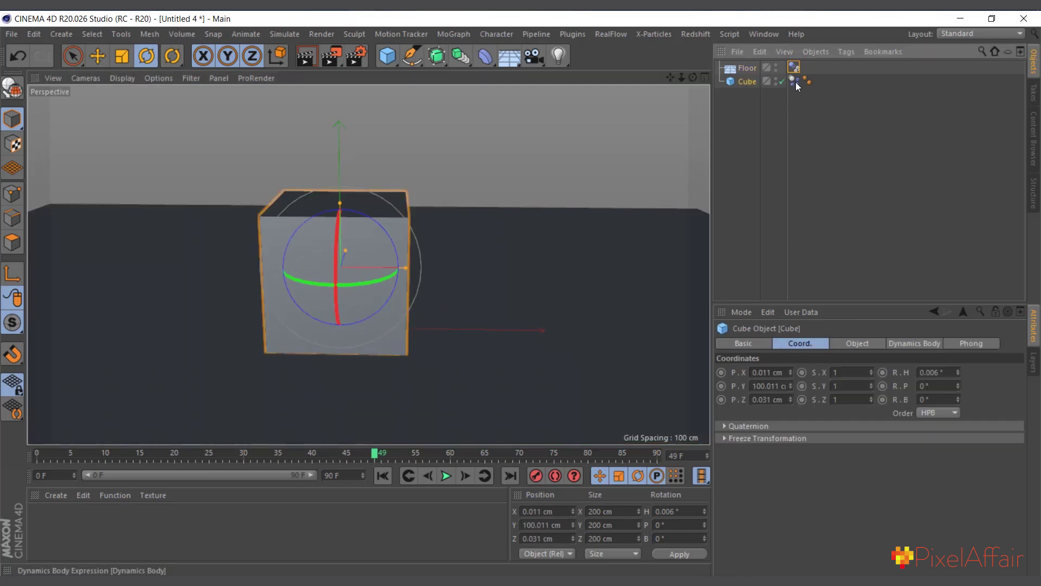
{"action": "left_click", "coordinate": [794, 81]}
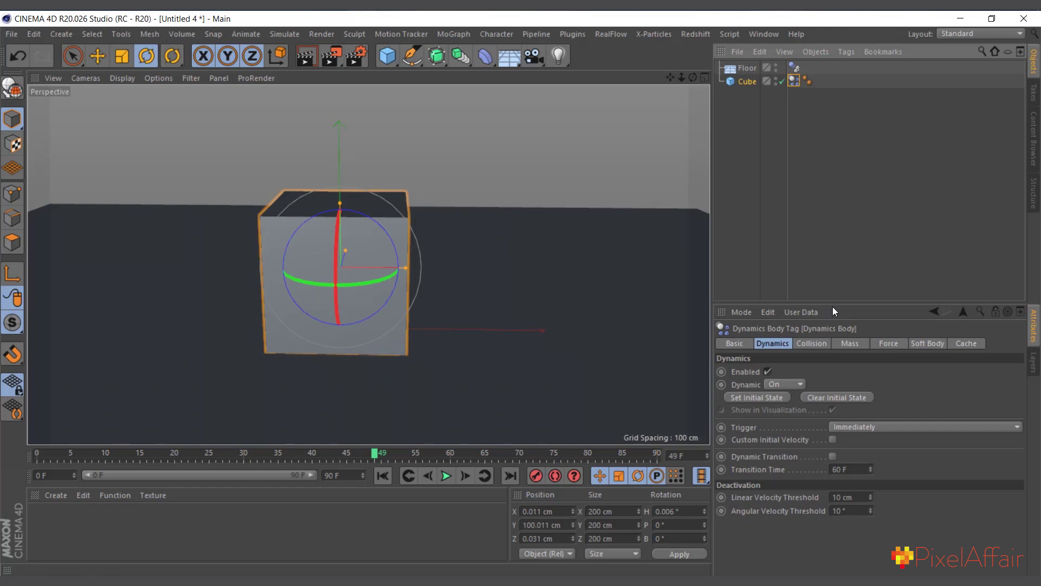
{"action": "left_click_drag", "start_coordinate": [832, 303], "coordinate": [837, 212]}
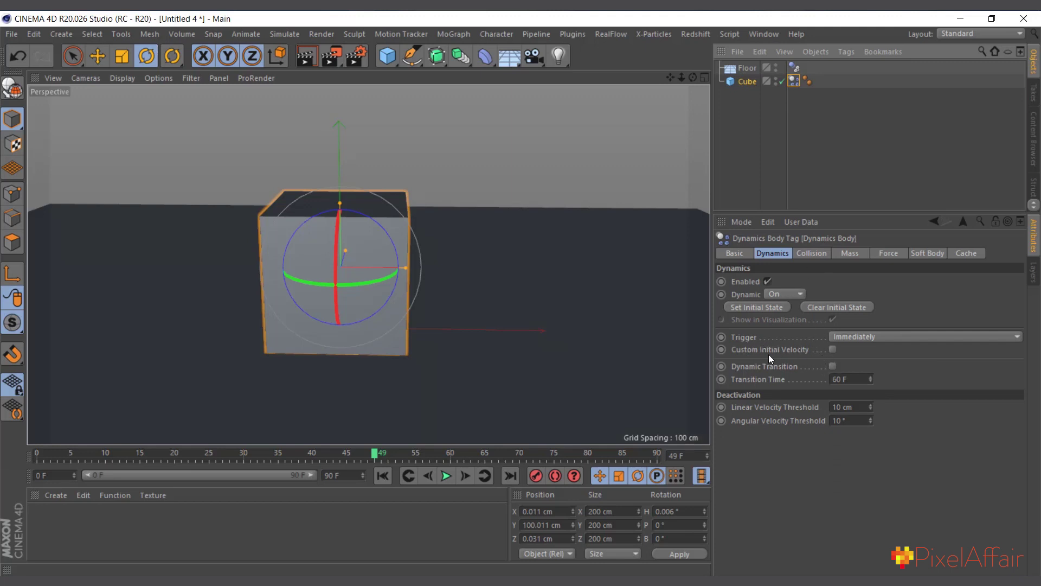
{"action": "left_click", "coordinate": [833, 350]}
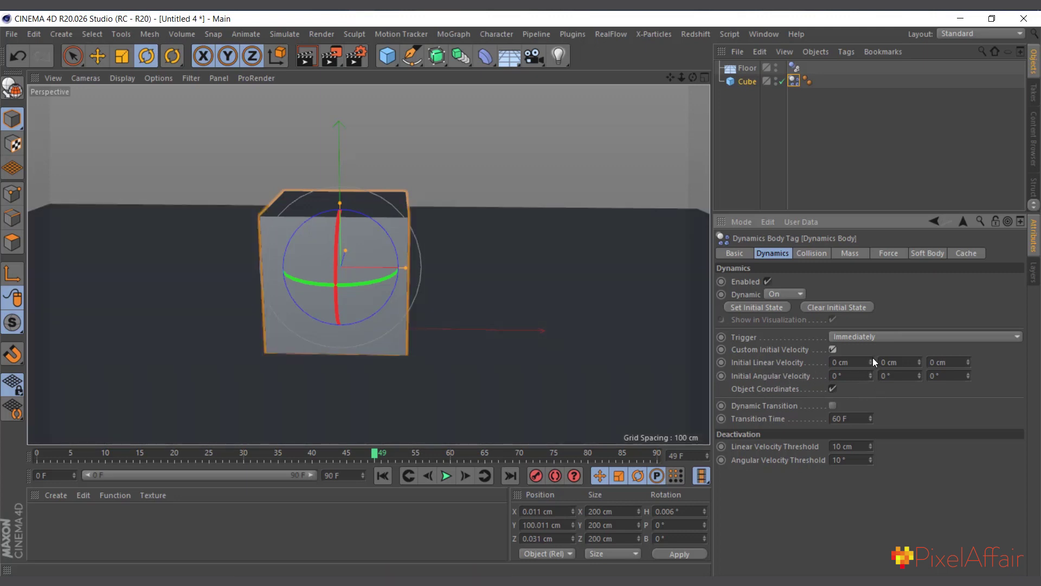
{"action": "left_click_drag", "start_coordinate": [873, 359], "coordinate": [842, 120]}
Rewind the animation, play the cube's linear motion from frame 0, and return to the start.
{"action": "left_click", "coordinate": [446, 476]}
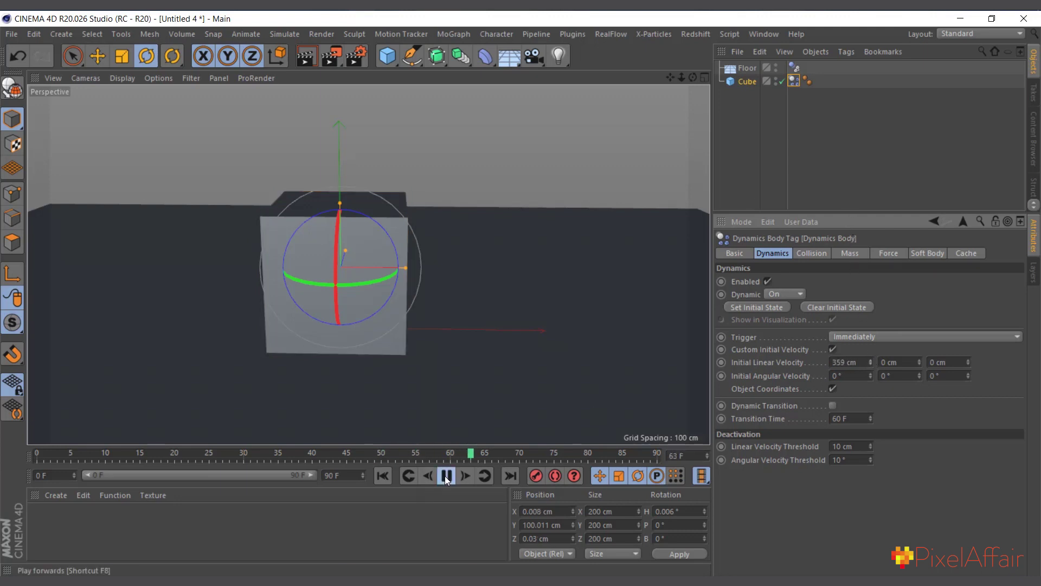
{"action": "left_click", "coordinate": [446, 476]}
{"action": "left_click", "coordinate": [383, 475]}
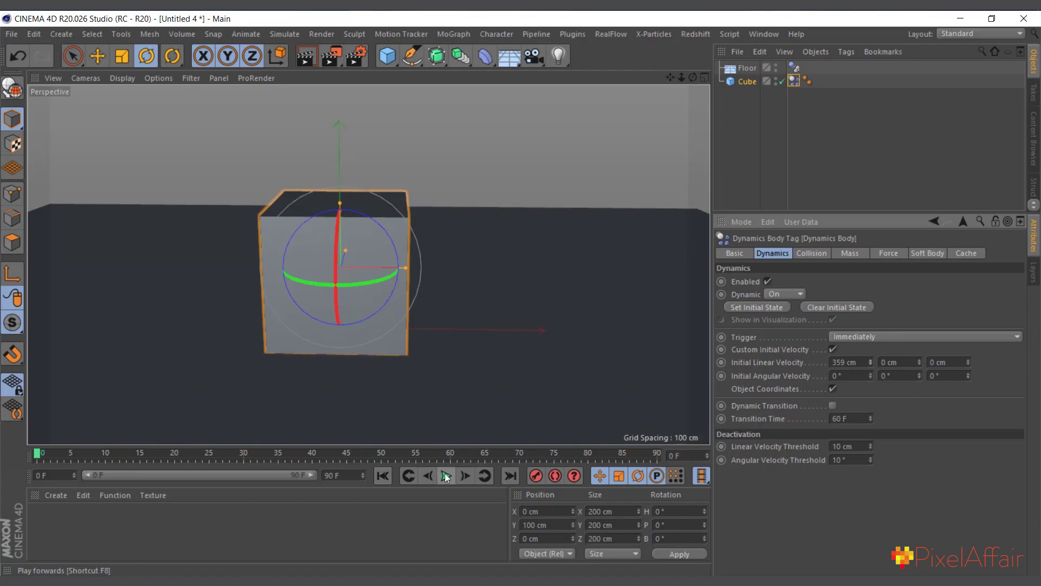
{"action": "left_click", "coordinate": [446, 475]}
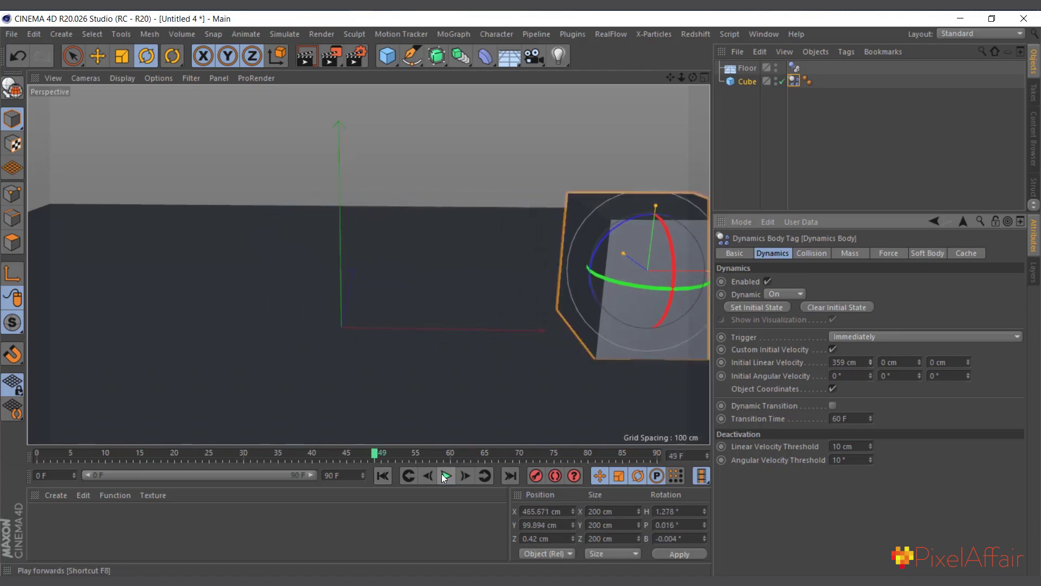
{"action": "left_click", "coordinate": [446, 475]}
{"action": "left_click", "coordinate": [383, 476]}
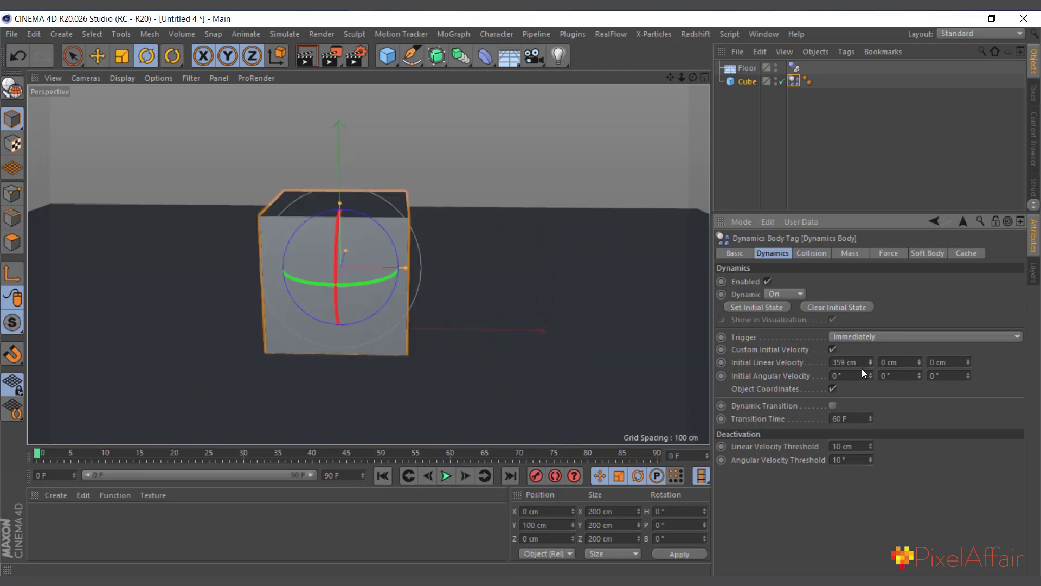
Reset the initial linear velocity to 0 cm and preview the simulation with the first initial angular velocity value set to 382°.
{"action": "left_click_drag", "start_coordinate": [870, 359], "coordinate": [701, 339]}
{"action": "left_click_drag", "start_coordinate": [694, 76], "coordinate": [673, 168]}
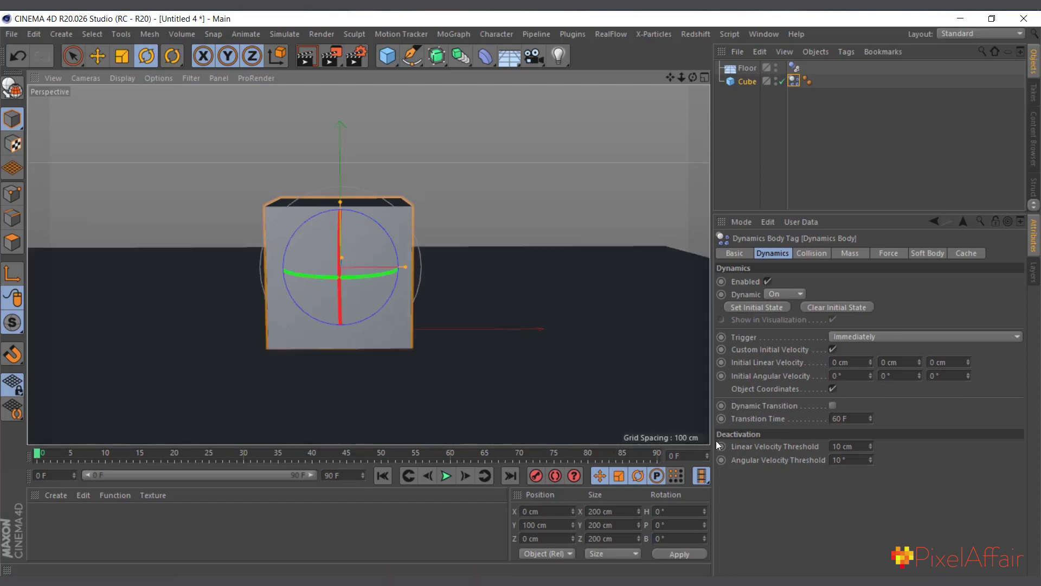
{"action": "left_click_drag", "start_coordinate": [871, 375], "coordinate": [872, 170]}
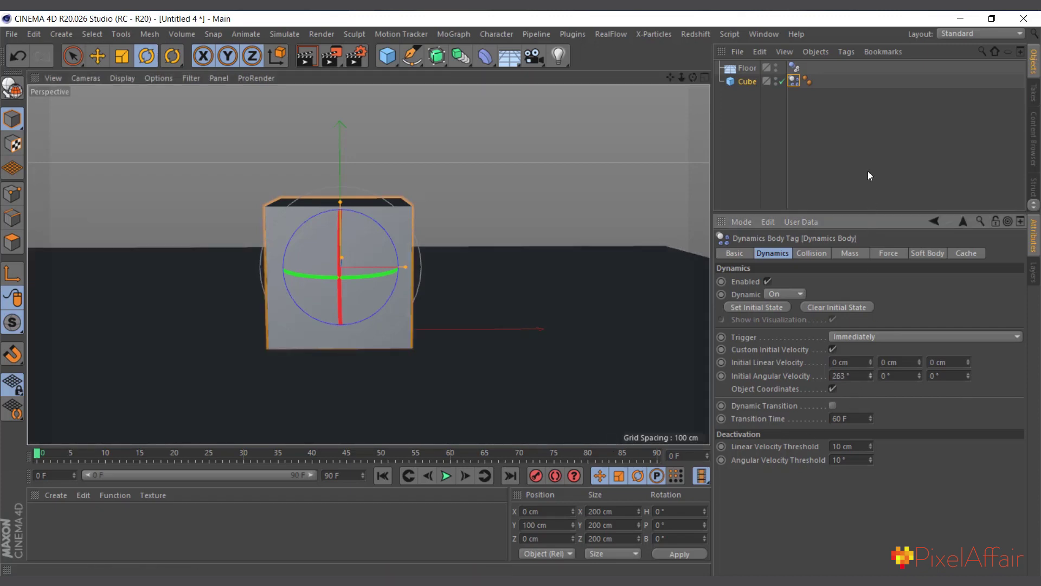
{"action": "left_click", "coordinate": [446, 475]}
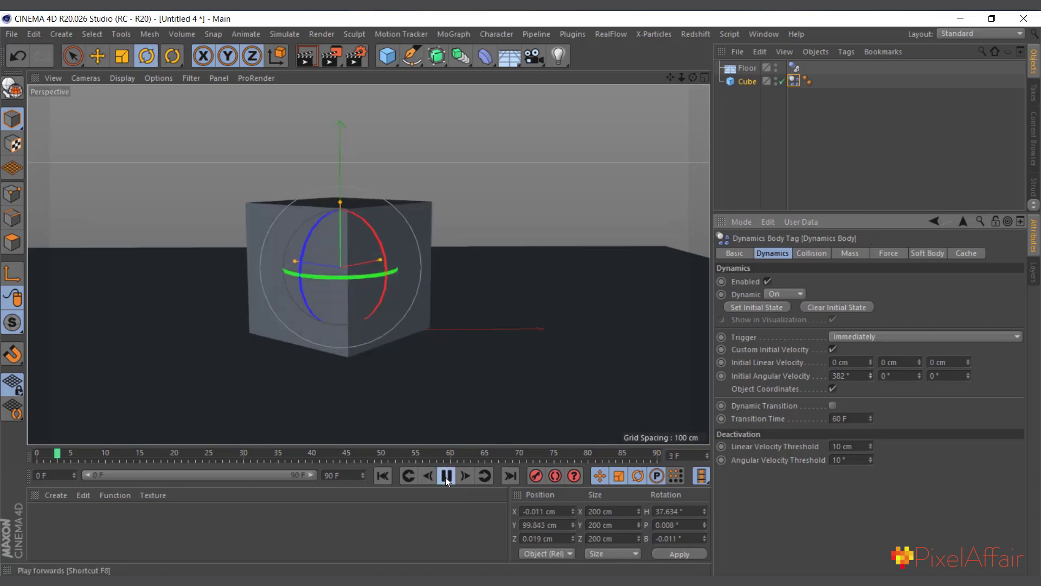
{"action": "left_click", "coordinate": [383, 476]}
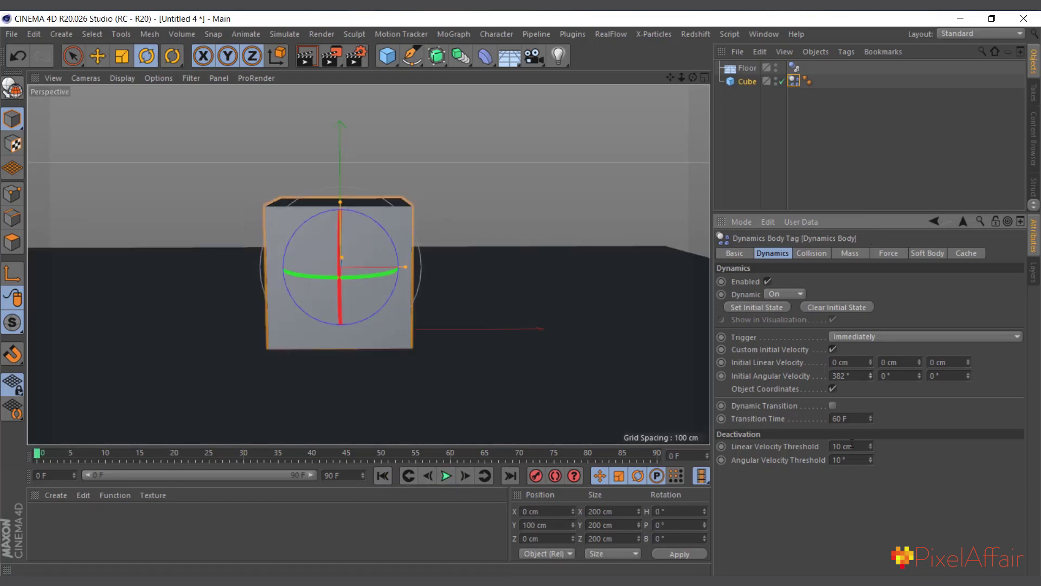
Reset the first initial angular velocity value to 0°, set the third to 244°, and preview the simulation from the start.
{"action": "double_click", "coordinate": [839, 375]}
{"action": "key", "text": "BackSpace"}
{"action": "left_click_drag", "start_coordinate": [968, 375], "coordinate": [953, 206]}
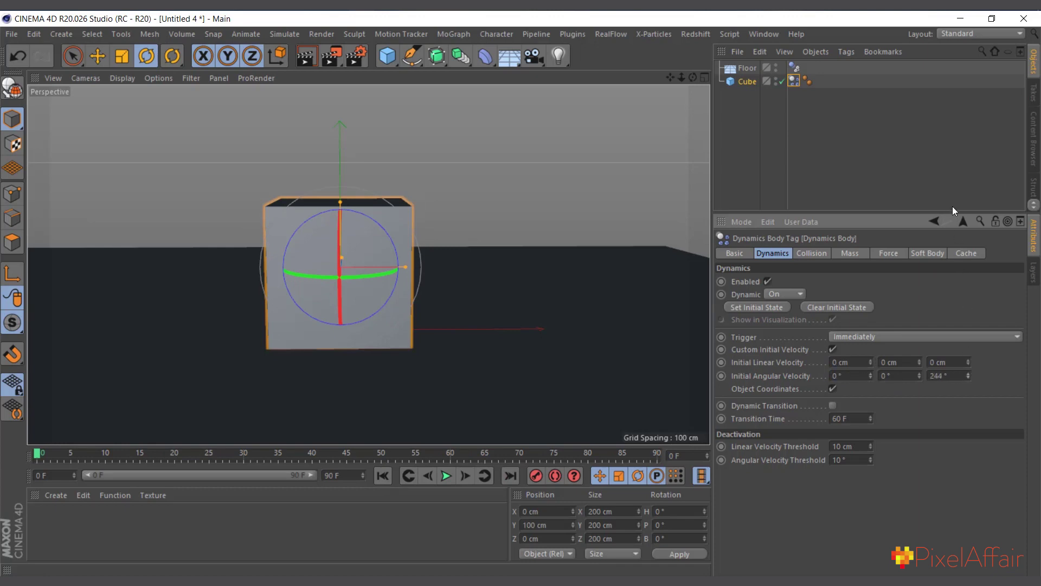
{"action": "left_click", "coordinate": [448, 473]}
{"action": "left_click", "coordinate": [447, 474]}
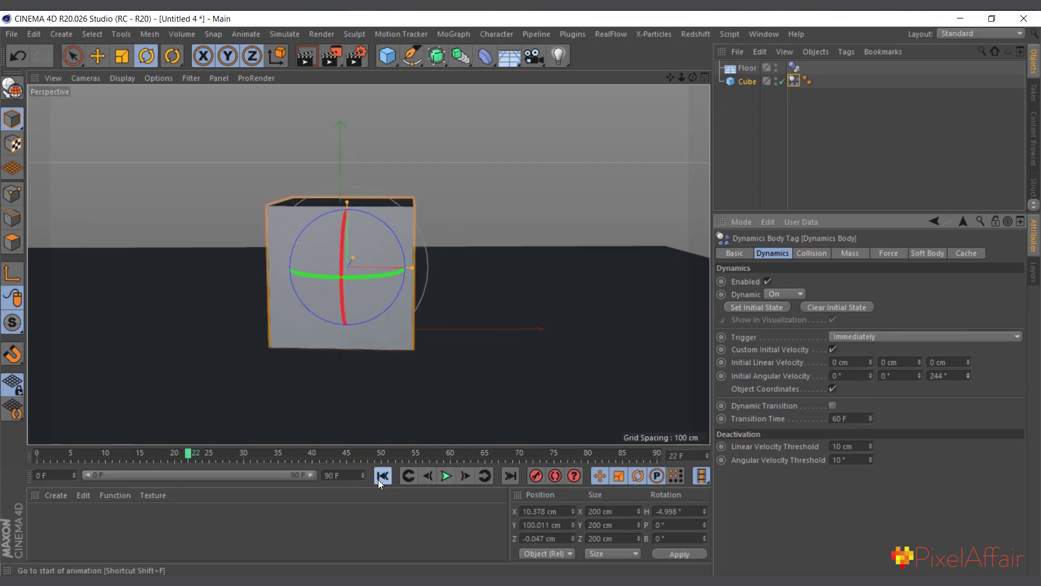
{"action": "left_click", "coordinate": [378, 479]}
{"action": "left_click", "coordinate": [447, 476]}
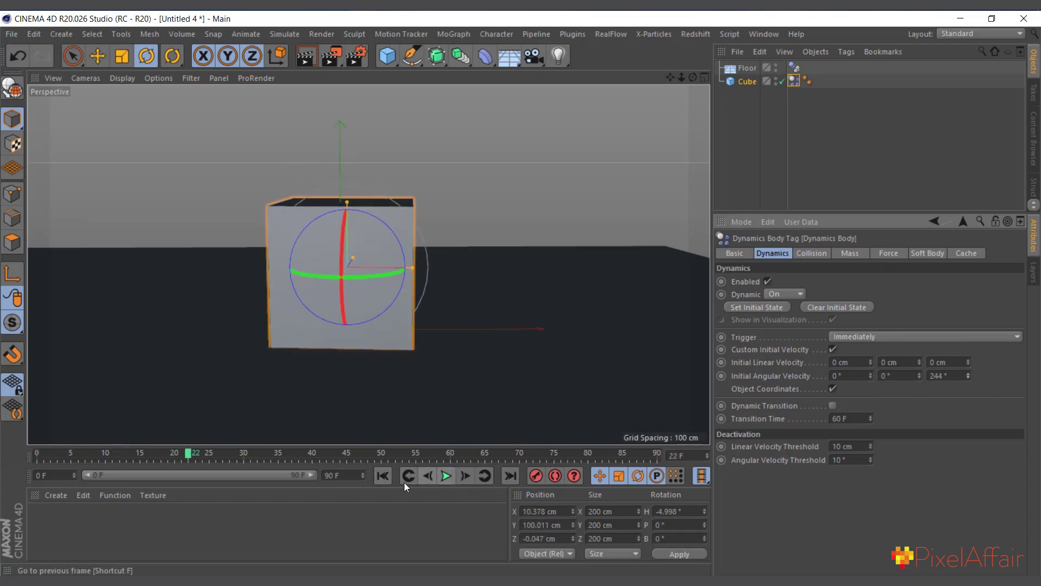
{"action": "left_click", "coordinate": [390, 476]}
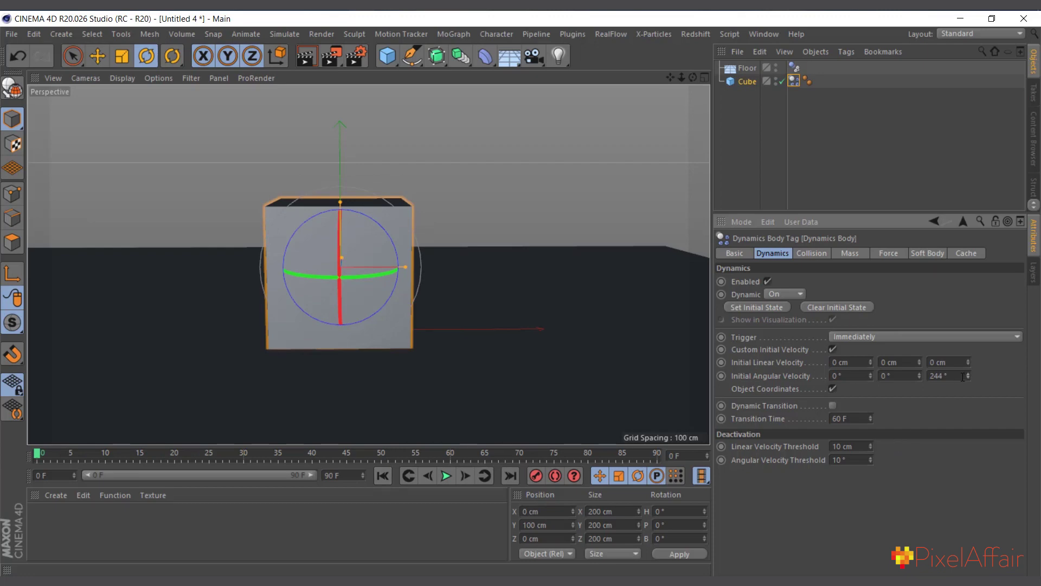
Set the third initial angular velocity value to 400°, preview the cube's motion twice, and return to frame 0.
{"action": "left_click", "coordinate": [963, 377]}
{"action": "type", "text": "400"}
{"action": "left_click", "coordinate": [445, 475]}
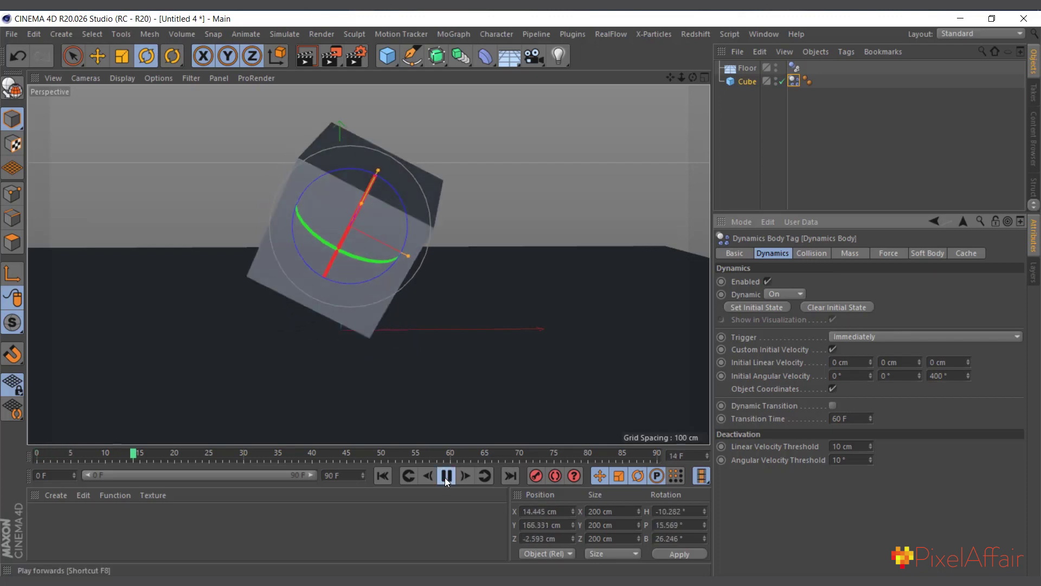
{"action": "left_click", "coordinate": [389, 477]}
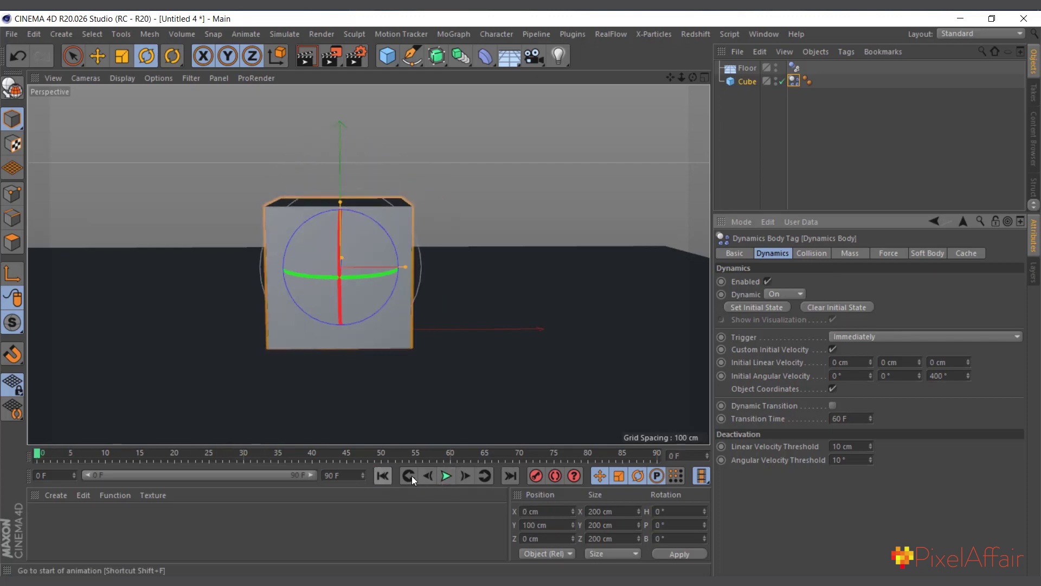
{"action": "left_click", "coordinate": [447, 476]}
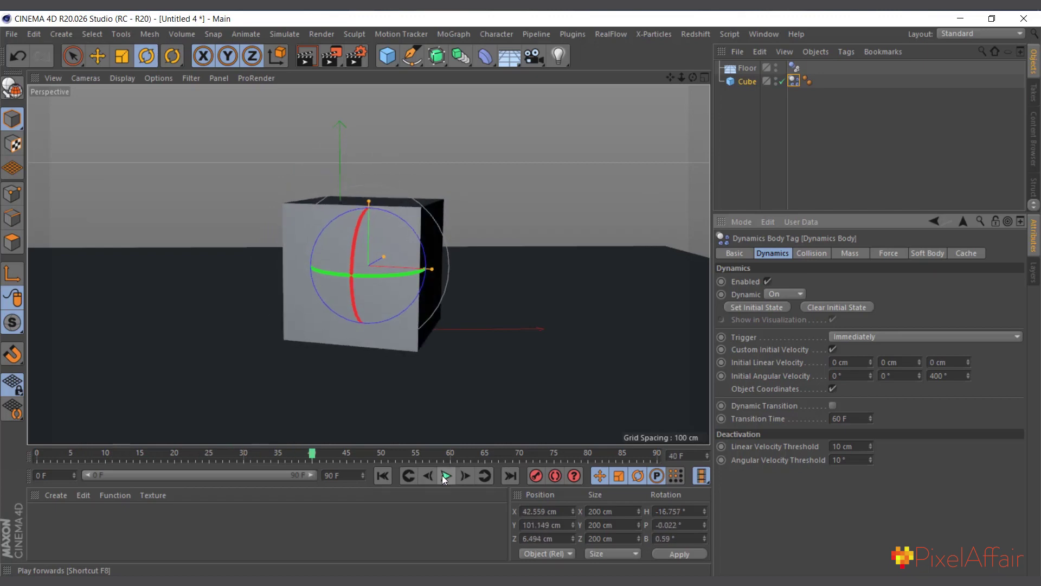
{"action": "left_click", "coordinate": [443, 475]}
{"action": "left_click", "coordinate": [387, 480]}
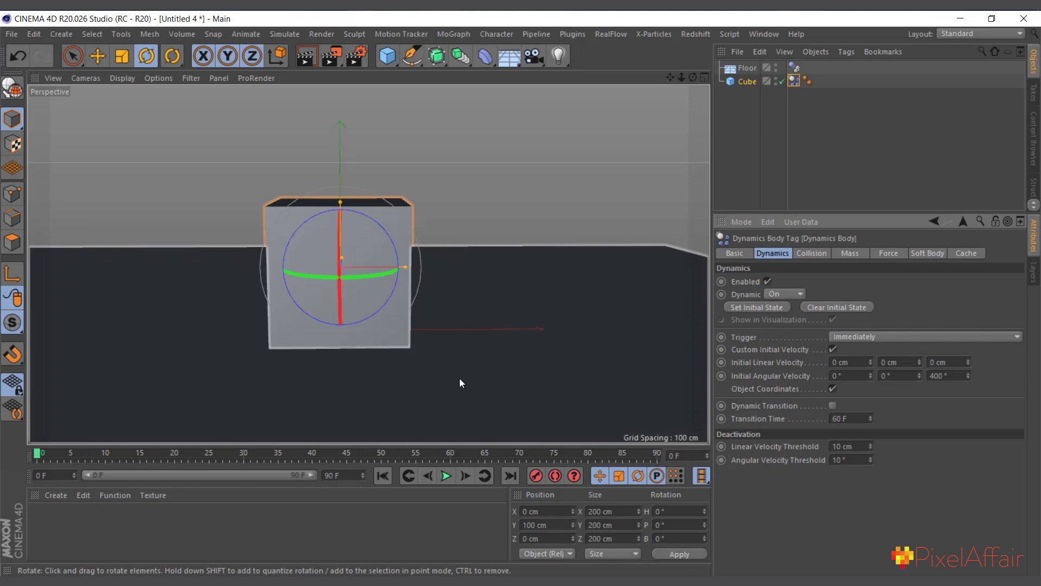
Select the dynamics tags of both the cube and the floor and set their collision Friction to 500% and Bounce to 0%.
{"action": "left_click", "coordinate": [796, 80]}
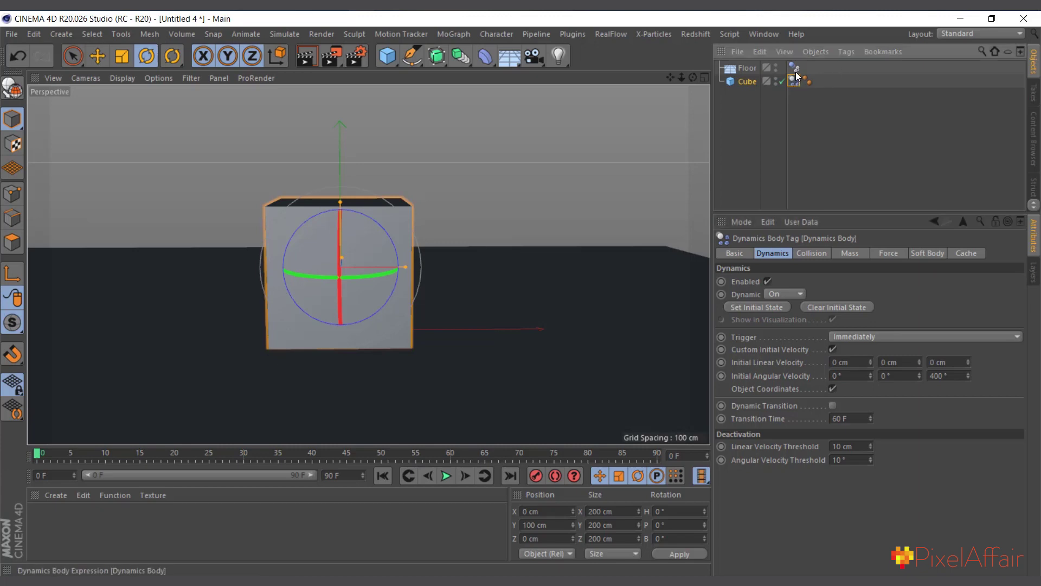
{"action": "left_click_drag", "start_coordinate": [796, 67], "coordinate": [795, 67], "text": "ctrl"}
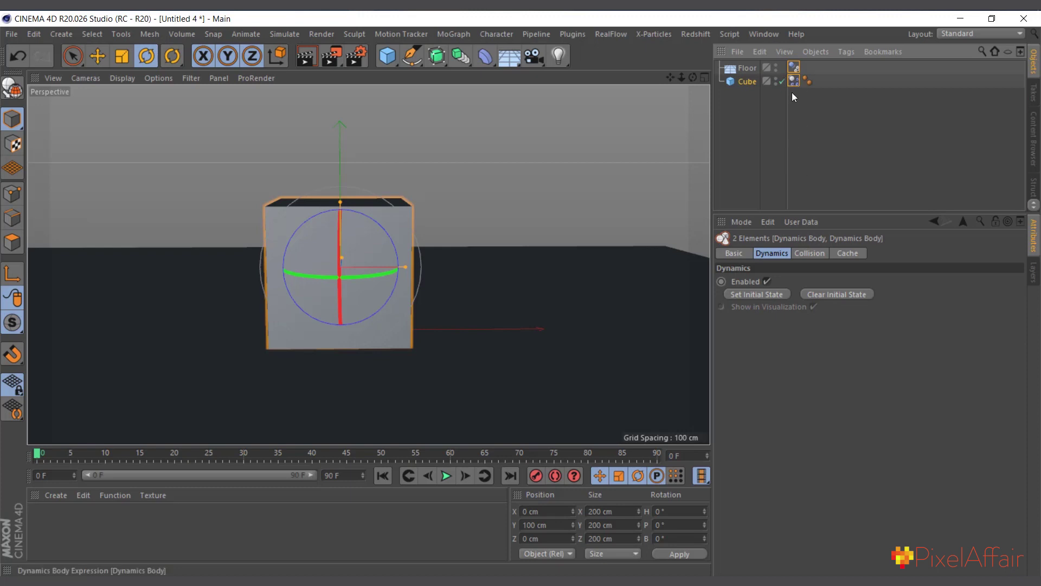
{"action": "left_click", "coordinate": [813, 254]}
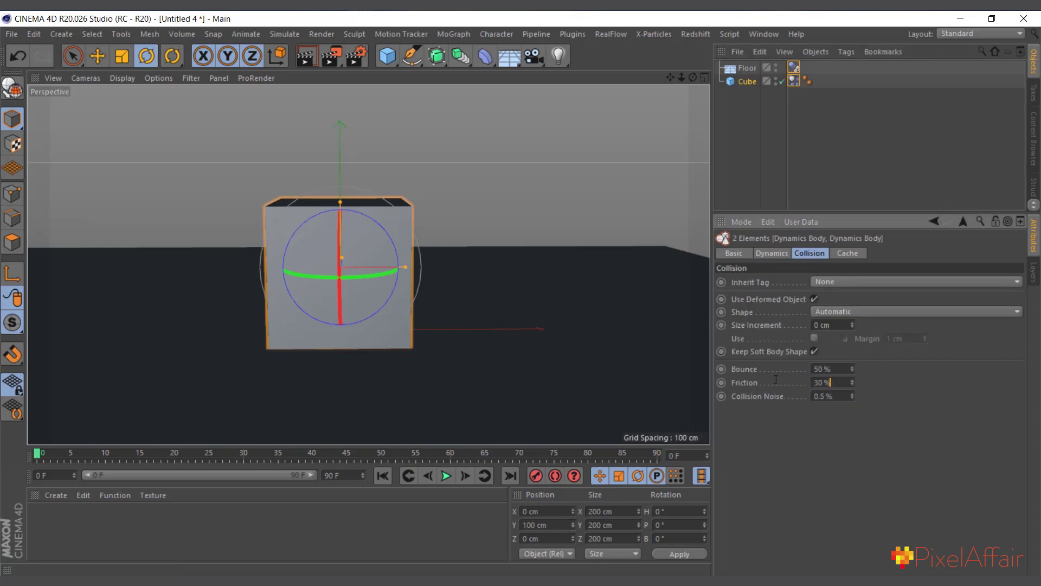
{"action": "left_click", "coordinate": [839, 383]}
{"action": "type", "text": "500"}
{"action": "left_click", "coordinate": [838, 366]}
{"action": "type", "text": "0"}
{"action": "key", "text": "Return"}
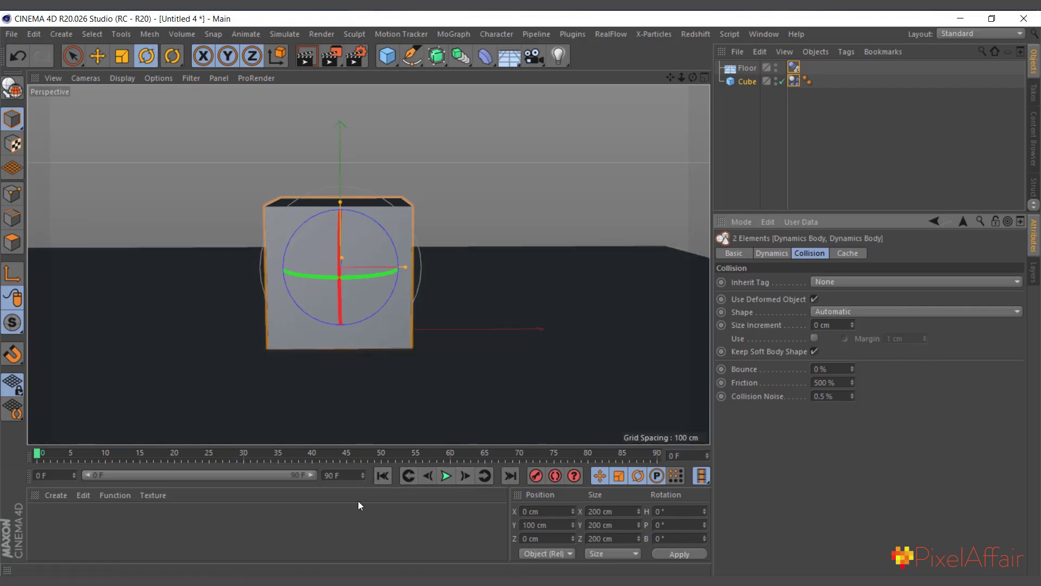
Play the simulation twice from frame 0 to check the cube's motion with the new collision values, and rewind.
{"action": "left_click", "coordinate": [445, 476]}
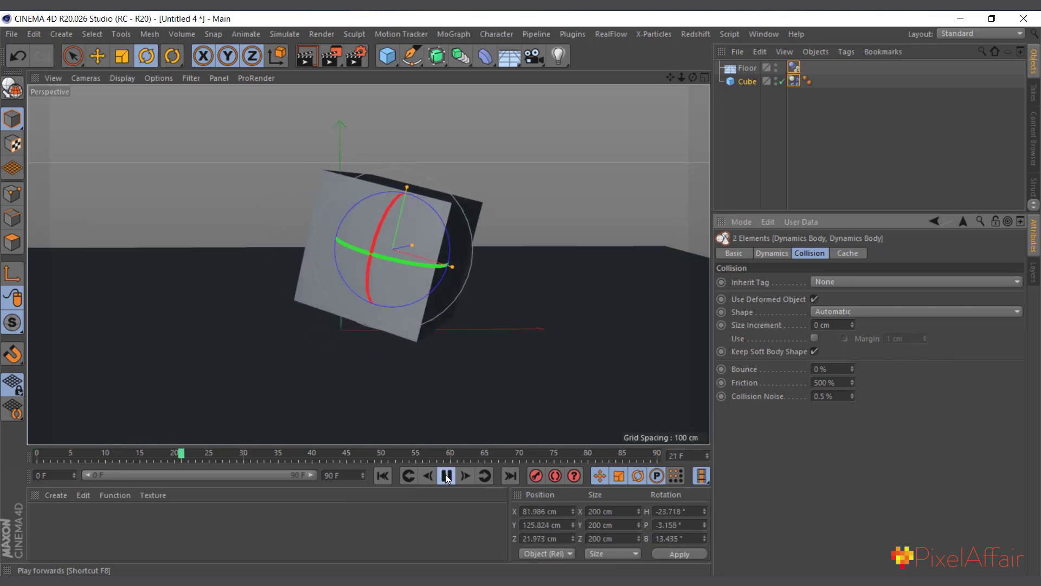
{"action": "left_click", "coordinate": [445, 476]}
{"action": "left_click", "coordinate": [383, 475]}
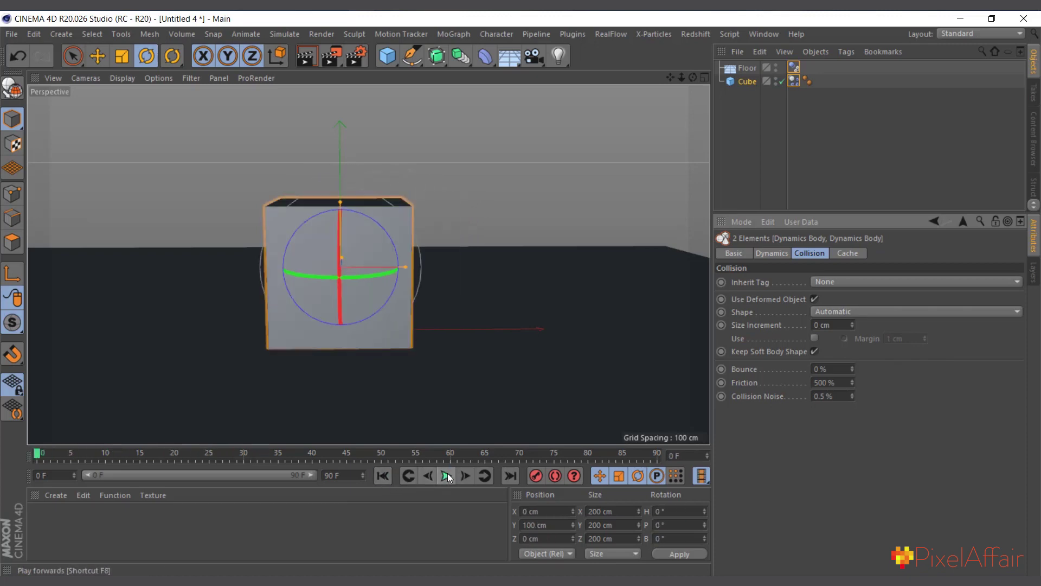
{"action": "left_click", "coordinate": [445, 475]}
{"action": "left_click", "coordinate": [446, 476]}
{"action": "left_click", "coordinate": [386, 477]}
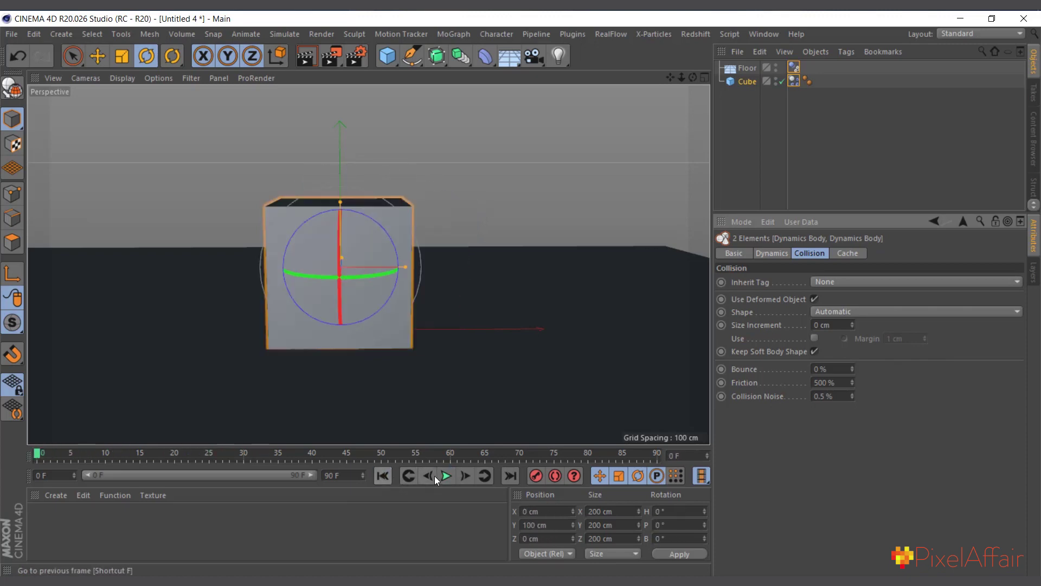
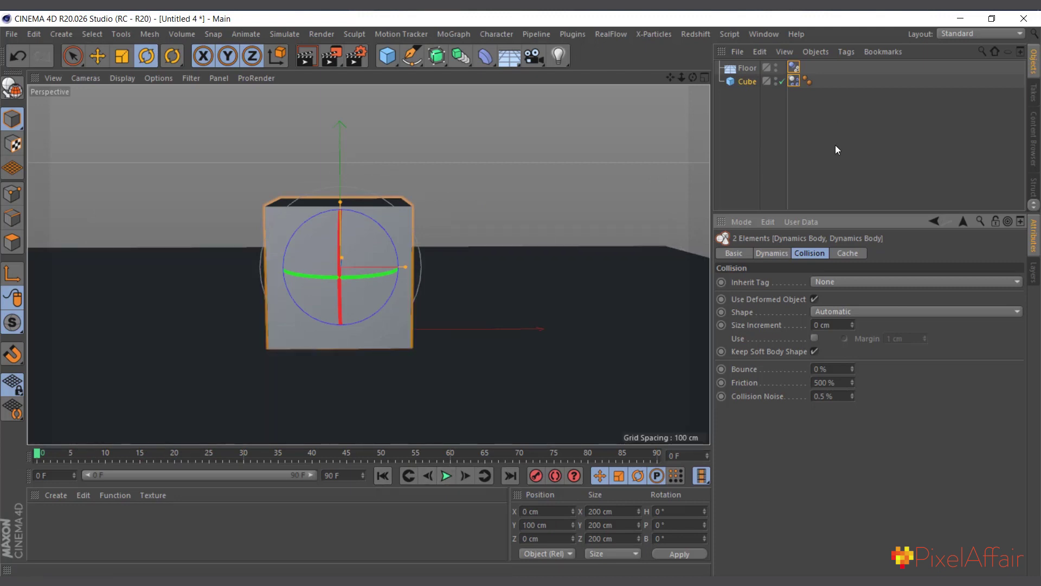
Set the Rotational Mass of the cube's dynamics tag to 1000%.
{"action": "left_click", "coordinate": [793, 81]}
{"action": "left_click", "coordinate": [744, 83]}
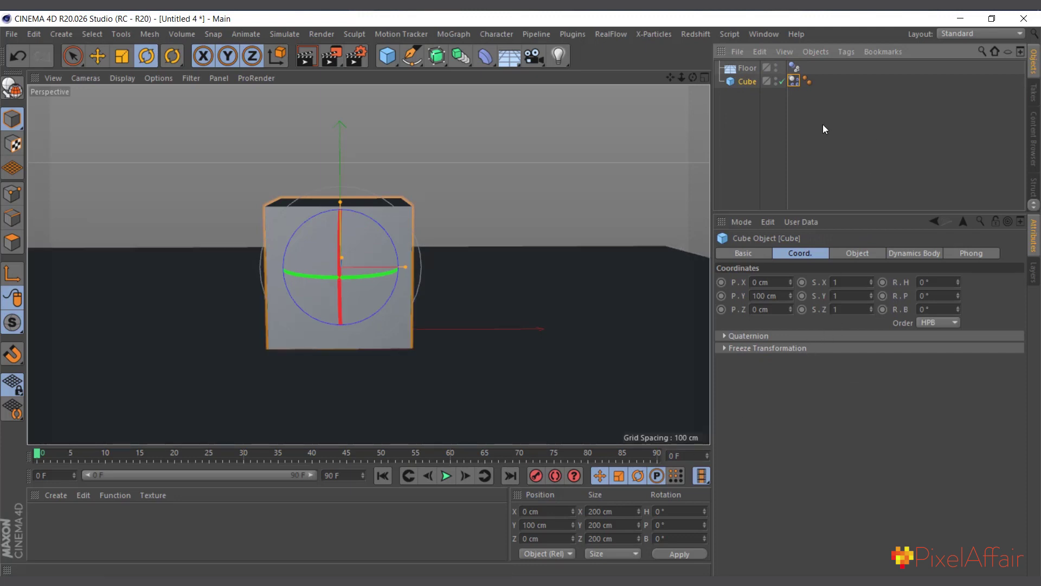
{"action": "left_click", "coordinate": [795, 78]}
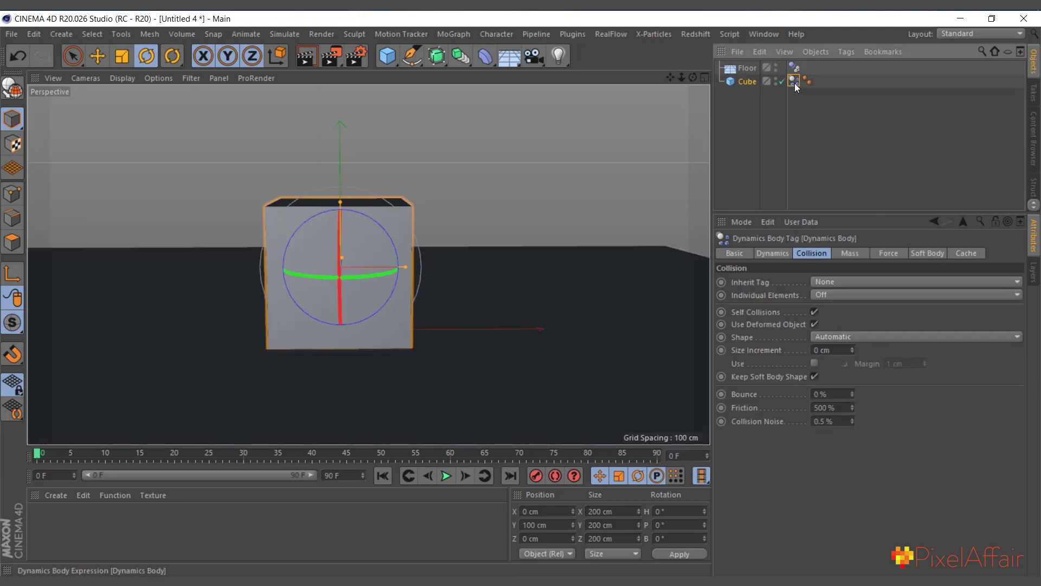
{"action": "left_click", "coordinate": [884, 255]}
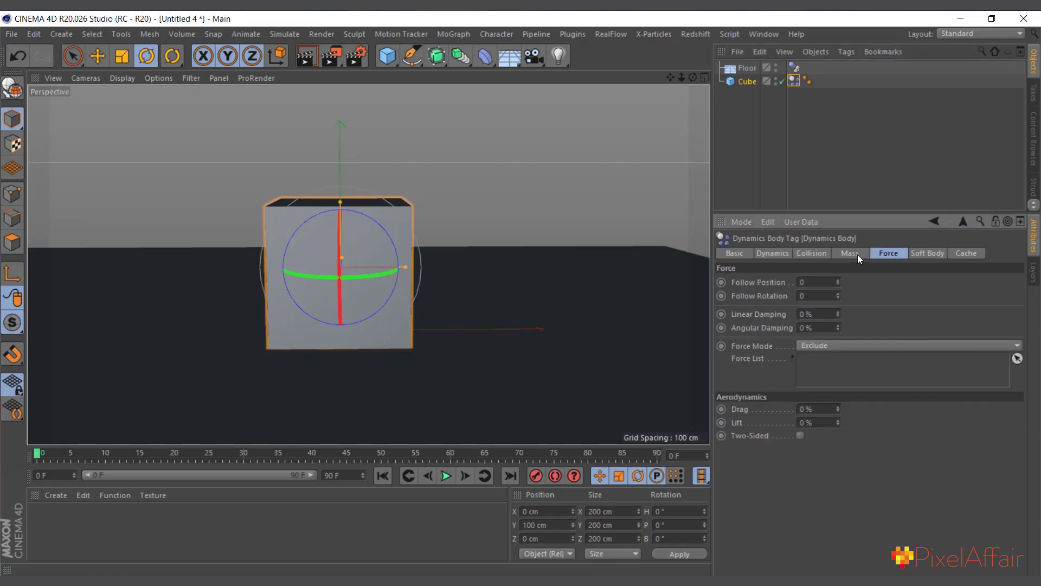
{"action": "left_click", "coordinate": [857, 255]}
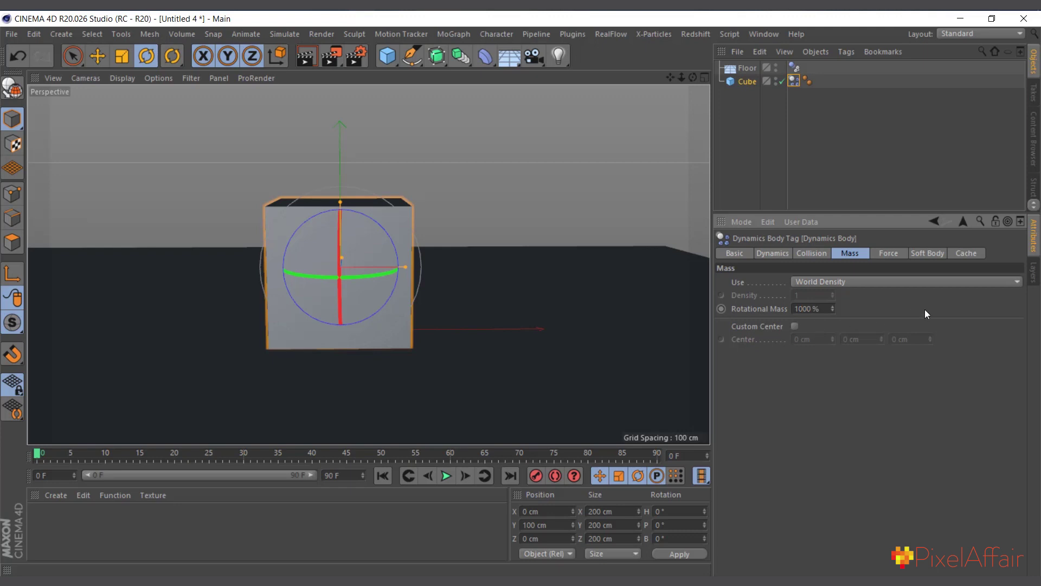
Preview the cube's roll twice with the higher rotational mass and return to the start of the animation.
{"action": "left_click", "coordinate": [447, 476]}
{"action": "left_click", "coordinate": [446, 475]}
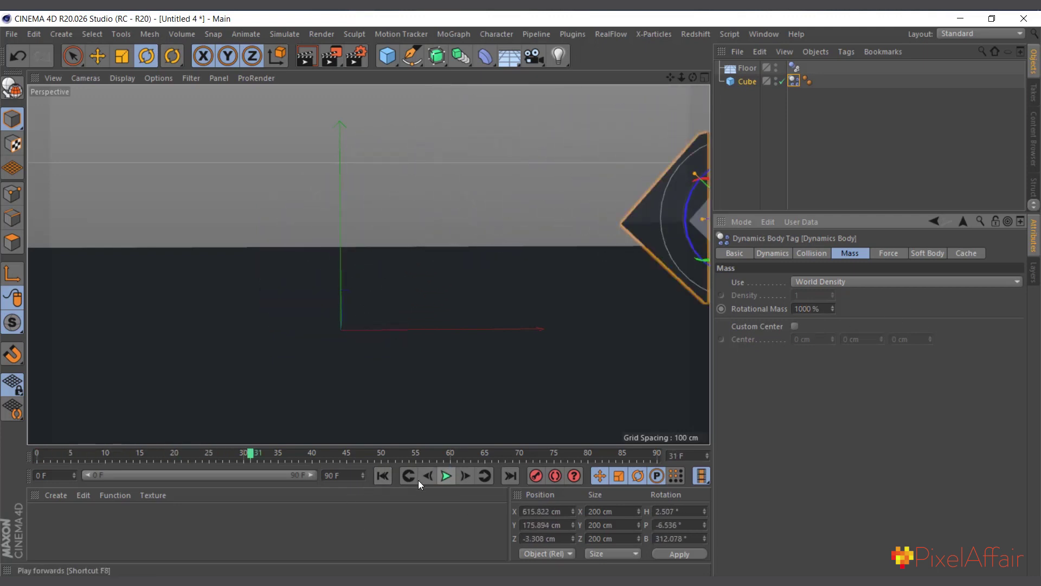
{"action": "left_click", "coordinate": [383, 476]}
{"action": "left_click", "coordinate": [447, 476]}
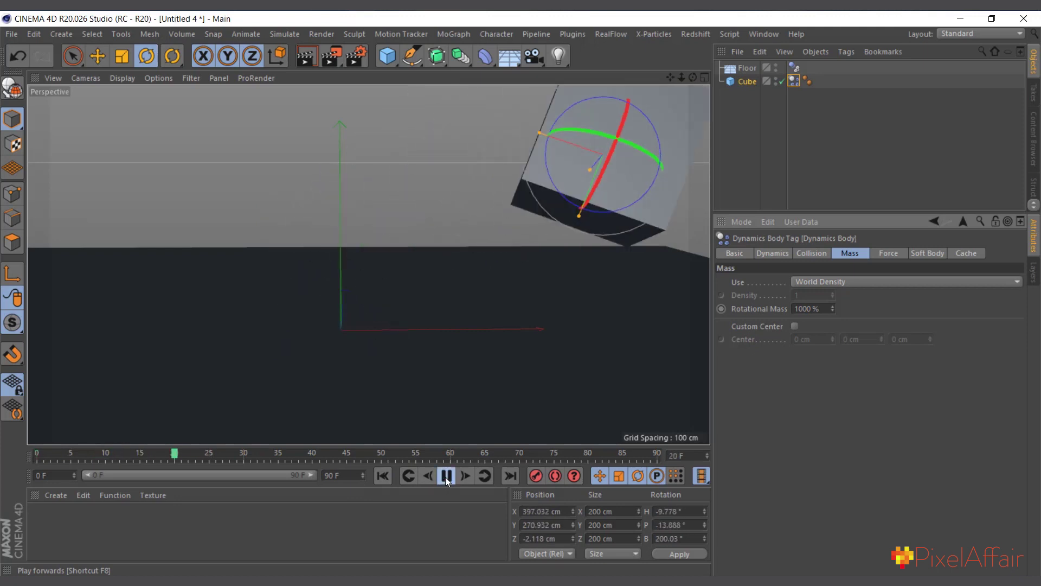
{"action": "left_click", "coordinate": [447, 476]}
{"action": "left_click", "coordinate": [383, 476]}
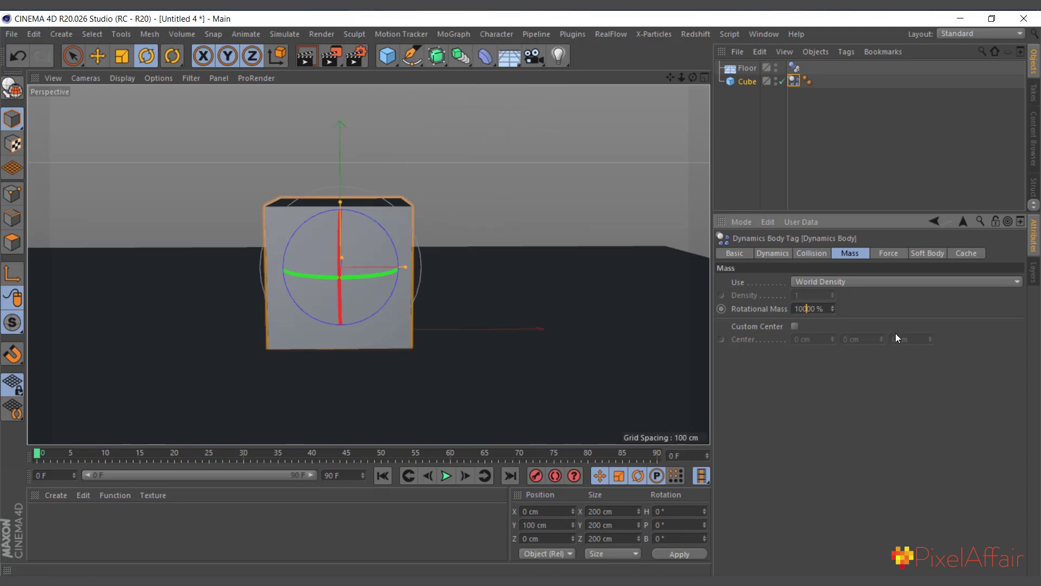
Raise the cube's Rotational Mass to 10000%, play the simulation to about frame 30, and rewind.
{"action": "scroll", "coordinate": [200, 298], "scroll_direction": "down", "scroll_amount": 5}
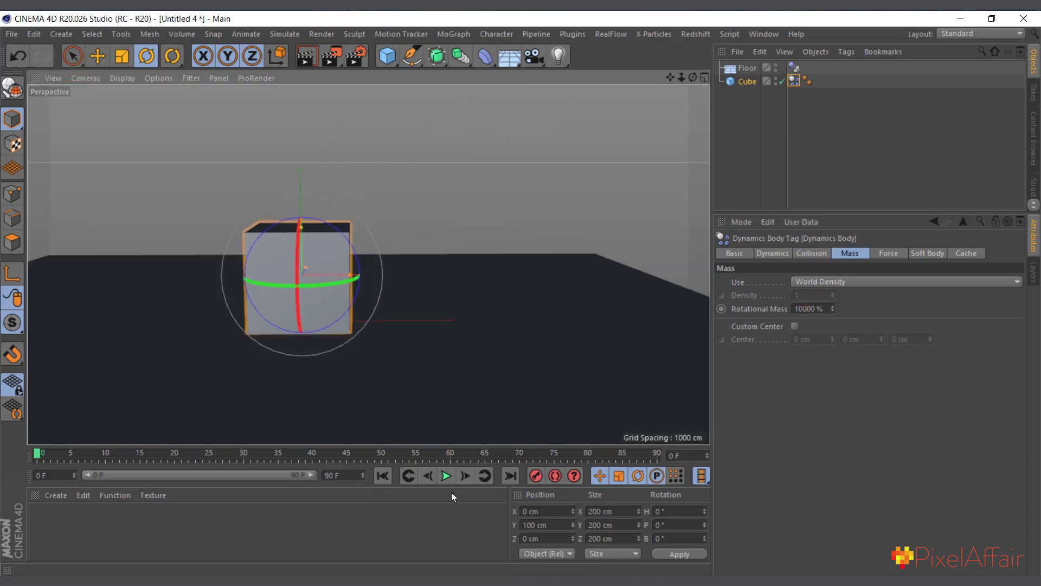
{"action": "left_click", "coordinate": [446, 476]}
{"action": "left_click", "coordinate": [446, 475]}
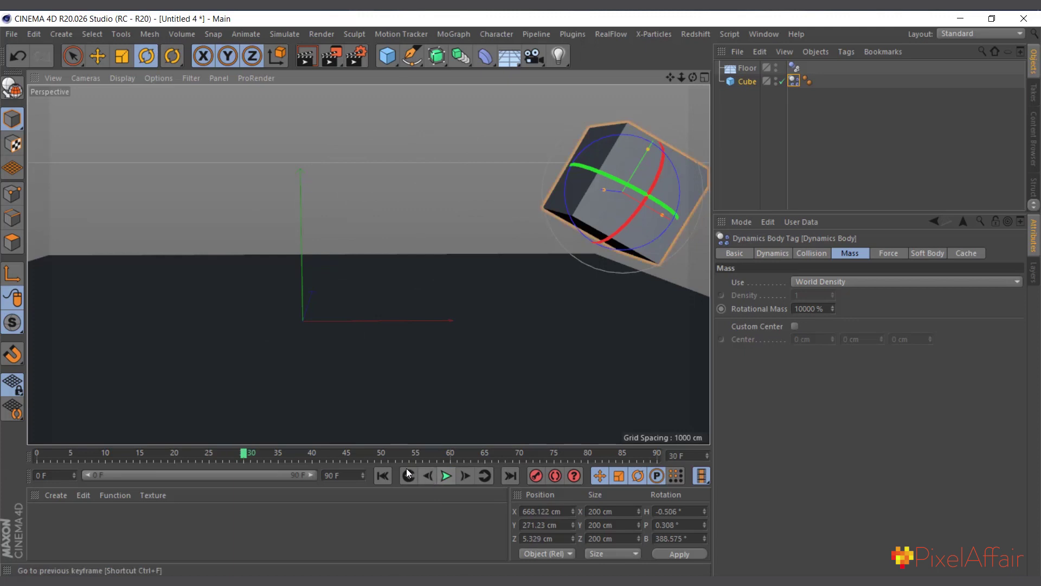
{"action": "left_click", "coordinate": [383, 475]}
Play the simulation with the whole floor in view to check how far the cube rolls, and return to frame 0.
{"action": "scroll", "coordinate": [227, 323], "scroll_direction": "down", "scroll_amount": 2}
{"action": "left_click_drag", "start_coordinate": [227, 323], "coordinate": [177, 296], "text": "alt"}
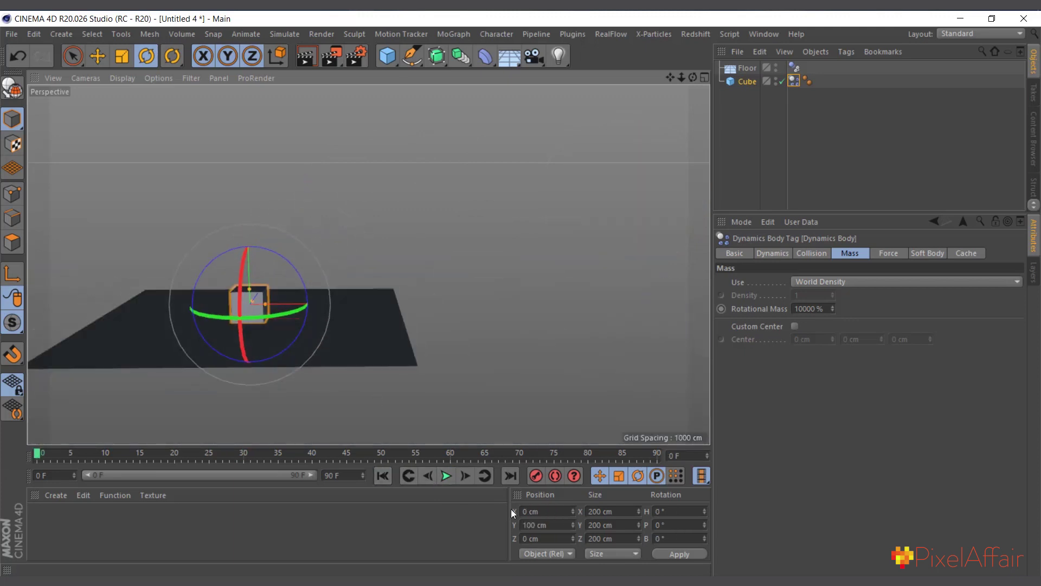
{"action": "left_click", "coordinate": [446, 476]}
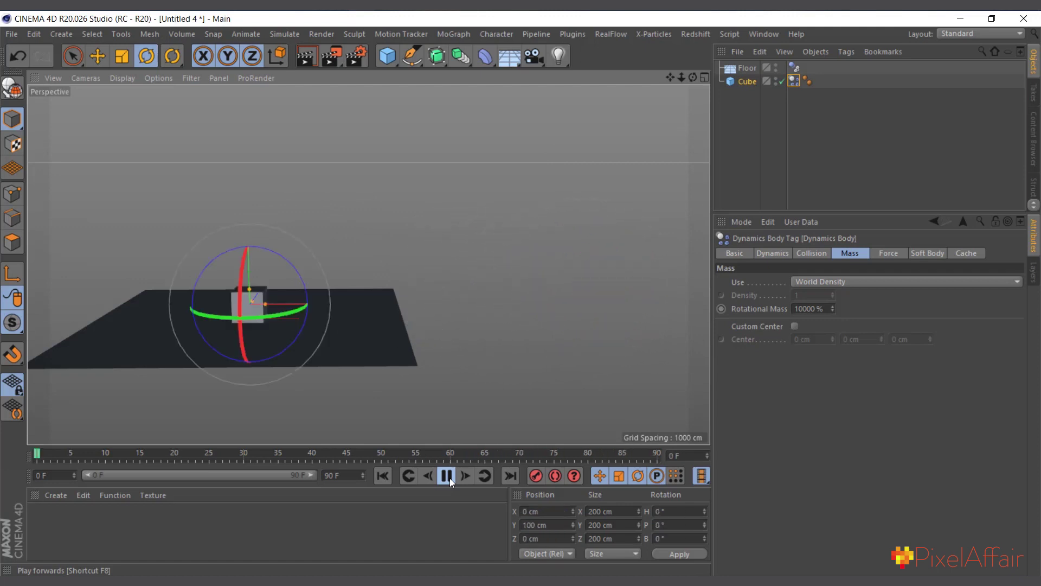
{"action": "left_click", "coordinate": [447, 476]}
{"action": "left_click", "coordinate": [382, 475]}
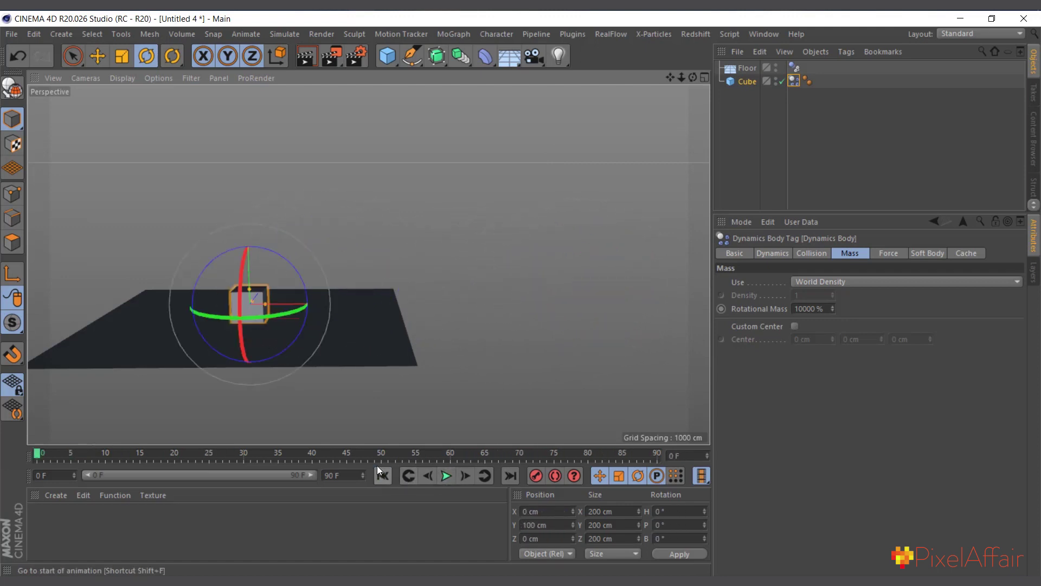
Set Gravity to 10000 cm in the project's general dynamics settings.
{"action": "scroll", "coordinate": [142, 362], "scroll_direction": "up", "scroll_amount": 2}
{"action": "scroll", "coordinate": [142, 362], "scroll_direction": "up", "scroll_amount": 5}
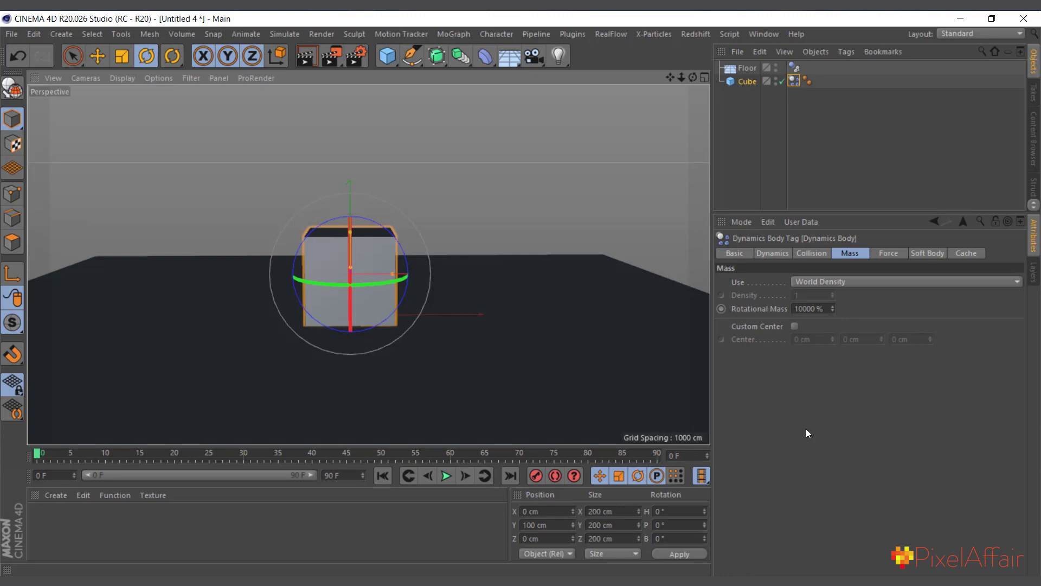
{"action": "left_click", "coordinate": [858, 165]}
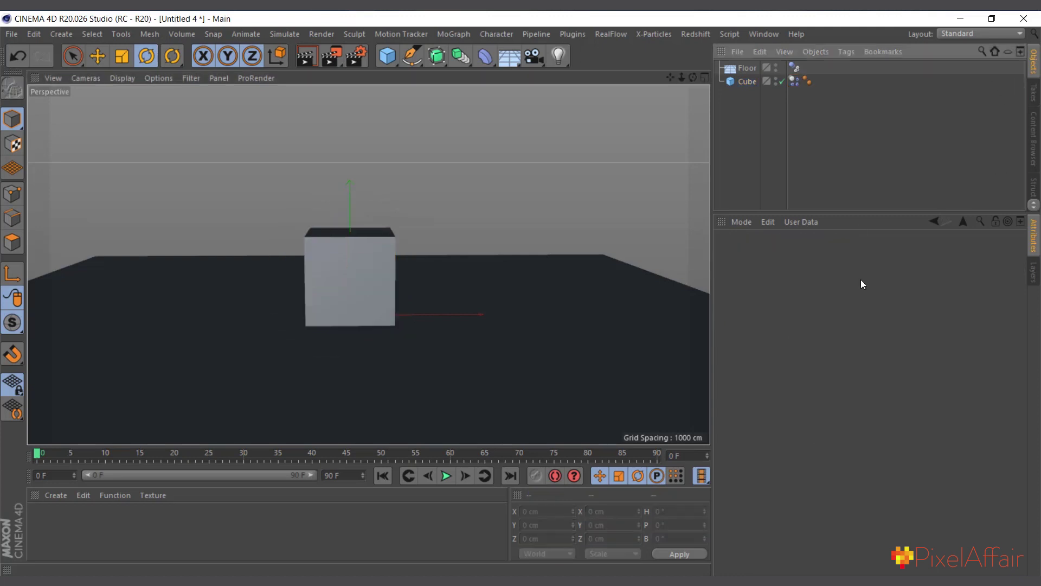
{"action": "left_click", "coordinate": [746, 82]}
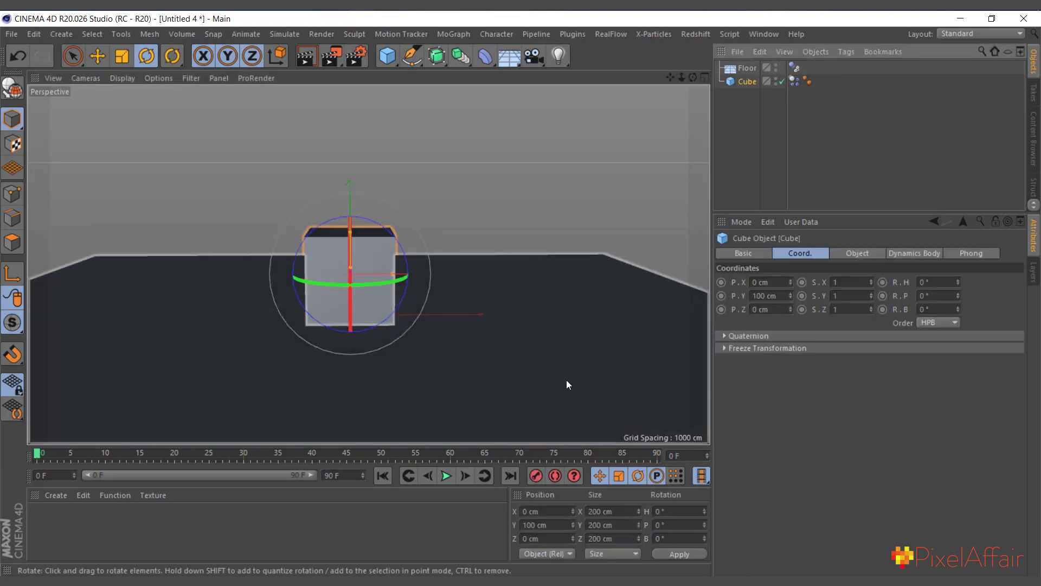
{"action": "key", "text": "ctrl+d"}
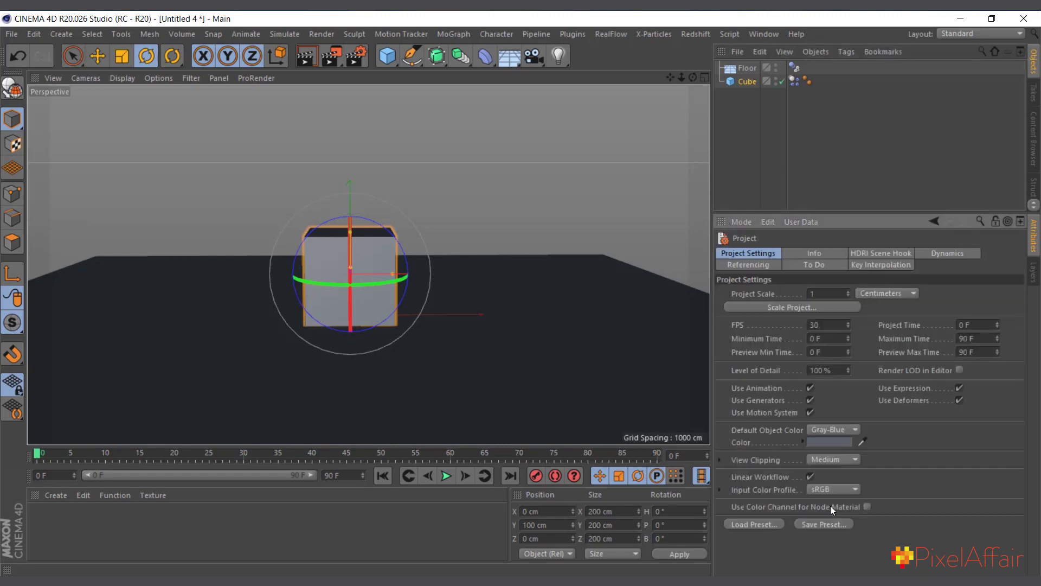
{"action": "left_click", "coordinate": [953, 255]}
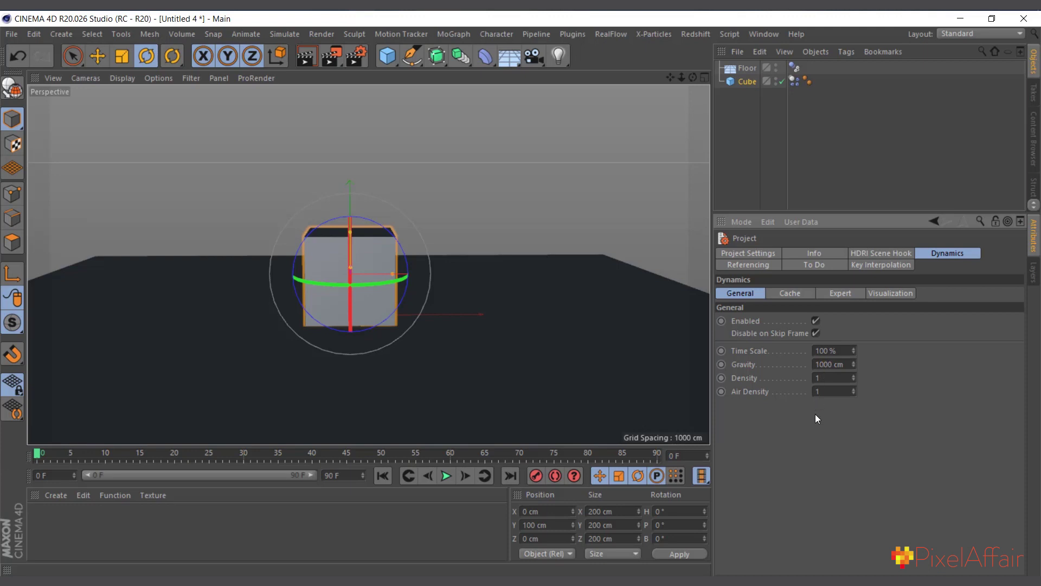
{"action": "type", "text": "0"}
{"action": "key", "text": "Return"}
Play the simulation with the stronger gravity, rewind it, and replay it from the start.
{"action": "left_click", "coordinate": [442, 474]}
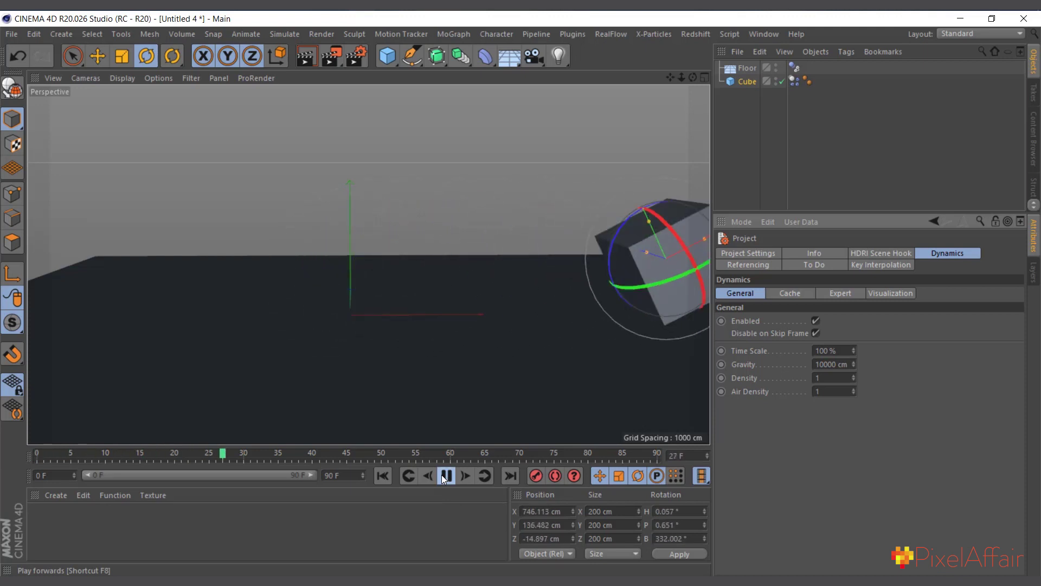
{"action": "key", "text": "shift+f"}
{"action": "left_click", "coordinate": [448, 476]}
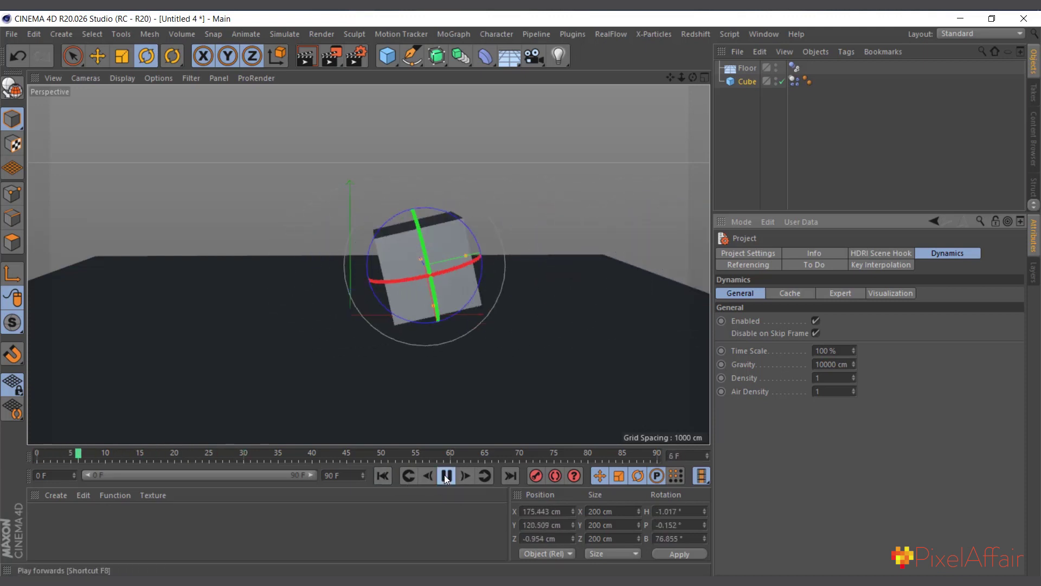
Rewind the simulation, replay it with space beyond the floor's far edge in view, and return to frame 0.
{"action": "left_click", "coordinate": [446, 475]}
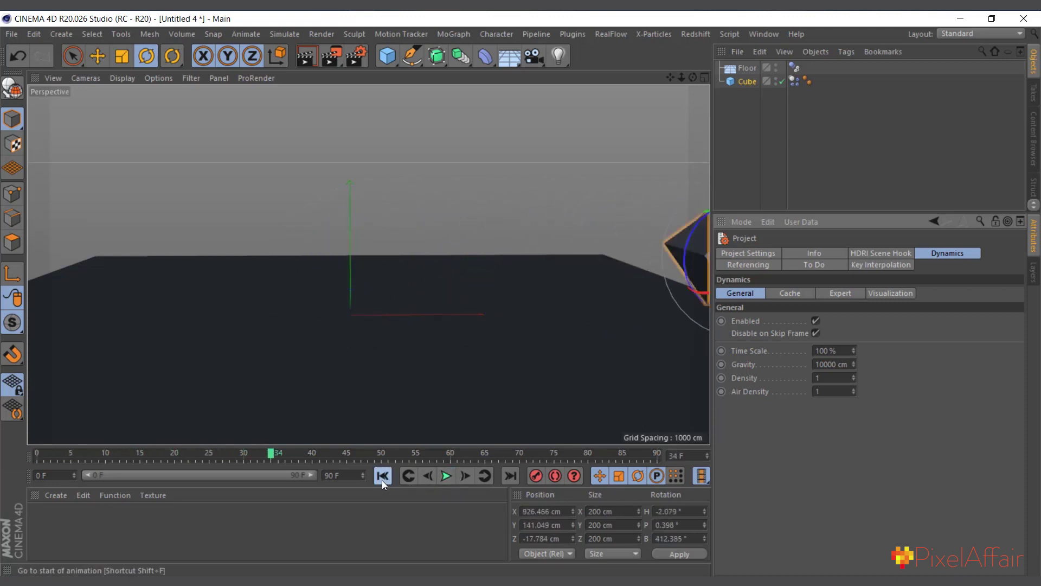
{"action": "left_click", "coordinate": [382, 475]}
{"action": "left_click_drag", "start_coordinate": [237, 307], "coordinate": [330, 304], "text": "alt"}
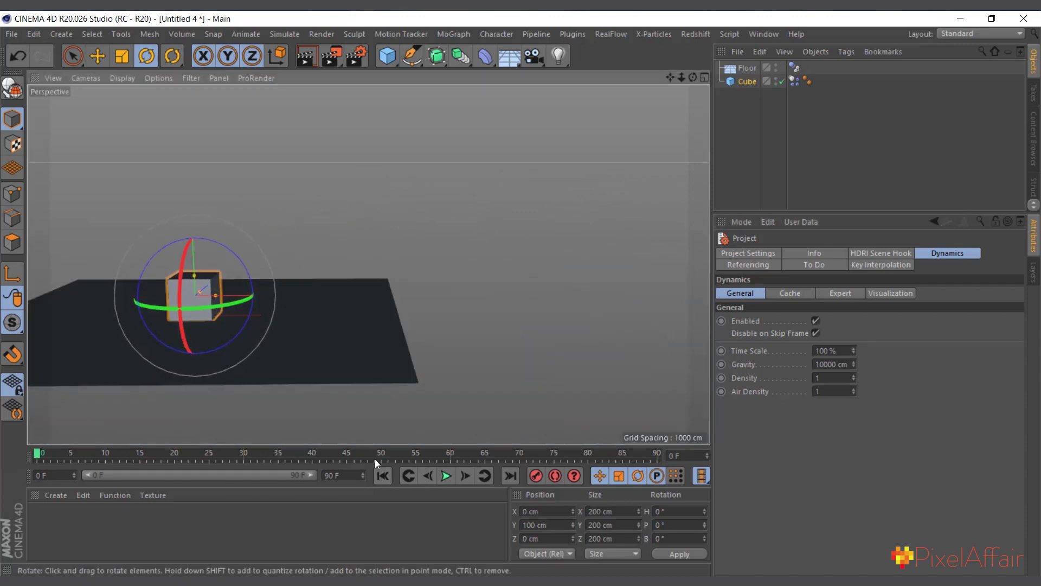
{"action": "left_click", "coordinate": [447, 481]}
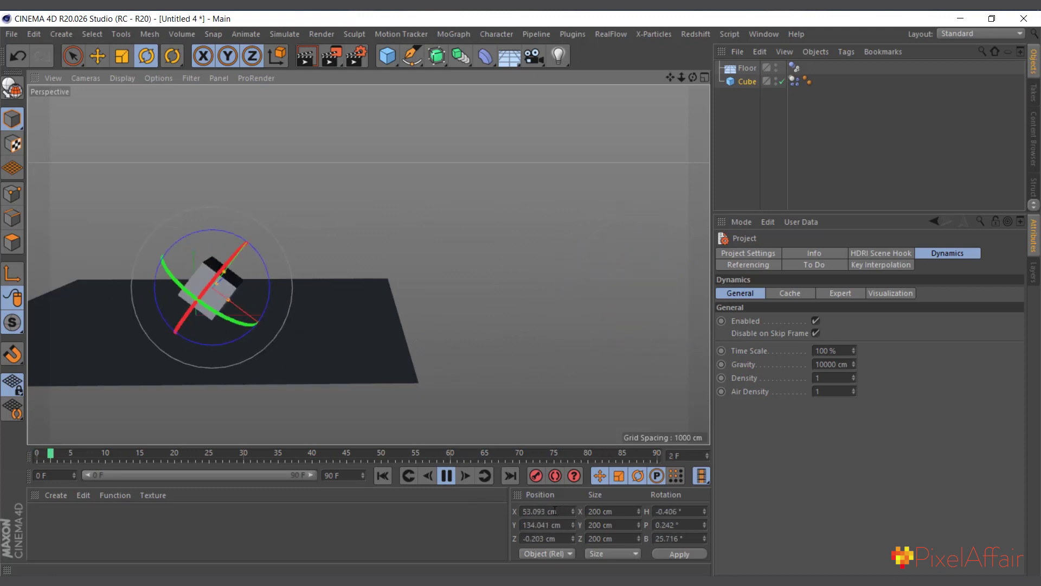
{"action": "left_click", "coordinate": [447, 476]}
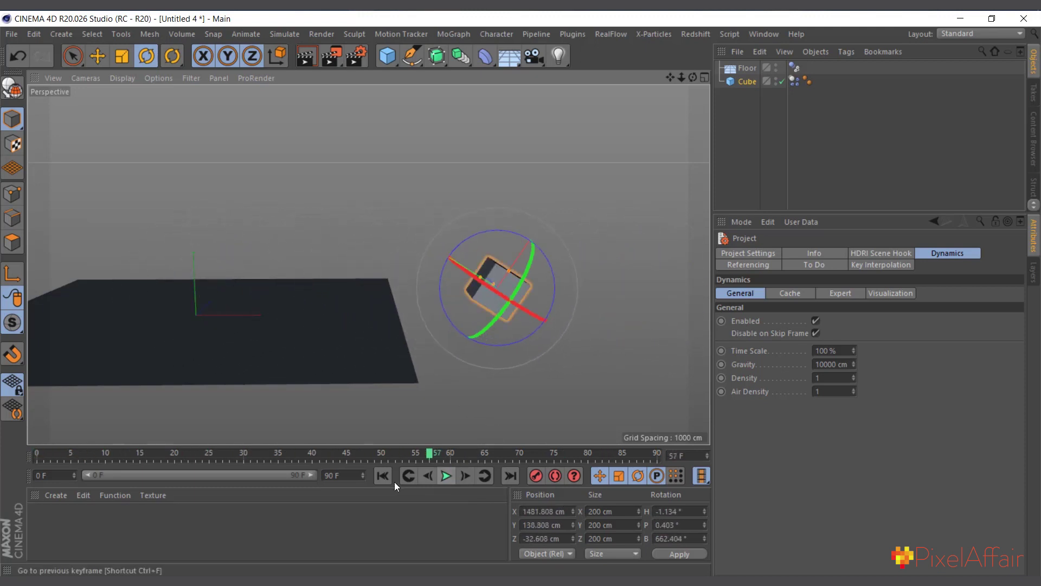
{"action": "left_click", "coordinate": [382, 476]}
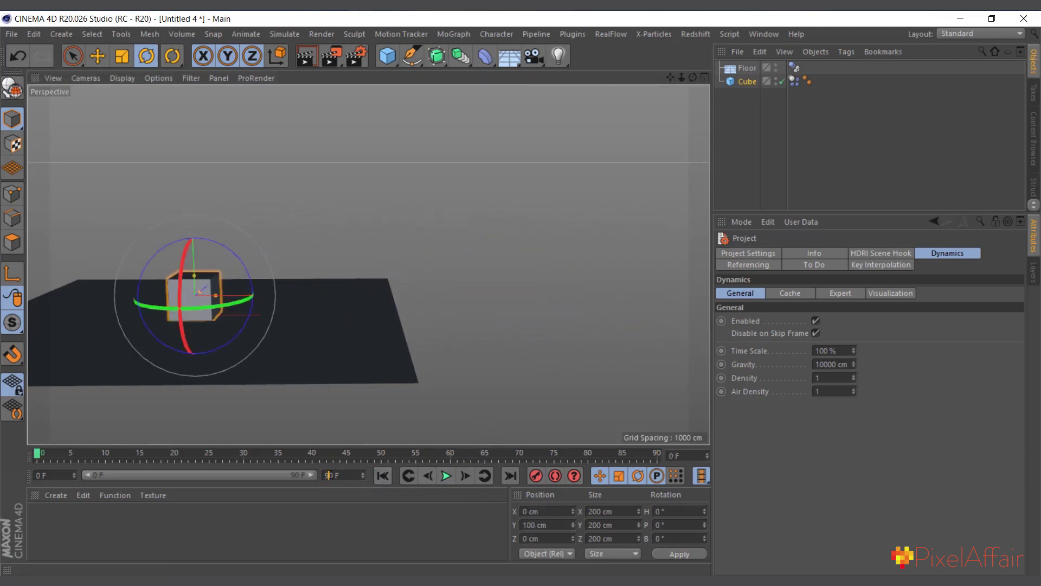
Extend the timeline and its visible range to 900 frames, then play the longer simulation to follow the cube's roll and rewind.
{"action": "left_click", "coordinate": [340, 514]}
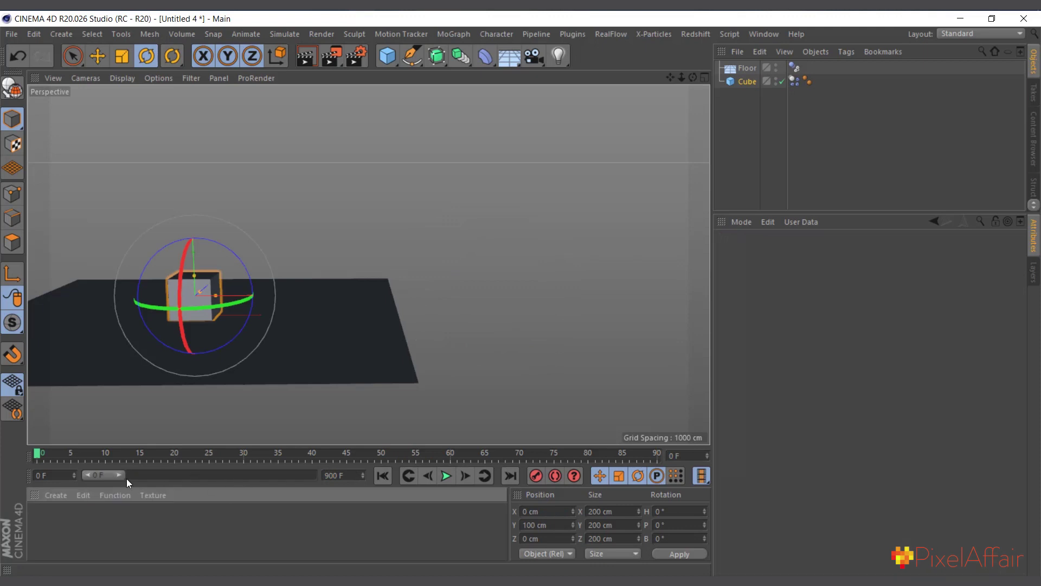
{"action": "left_click_drag", "start_coordinate": [117, 476], "coordinate": [317, 475]}
{"action": "left_click", "coordinate": [446, 476]}
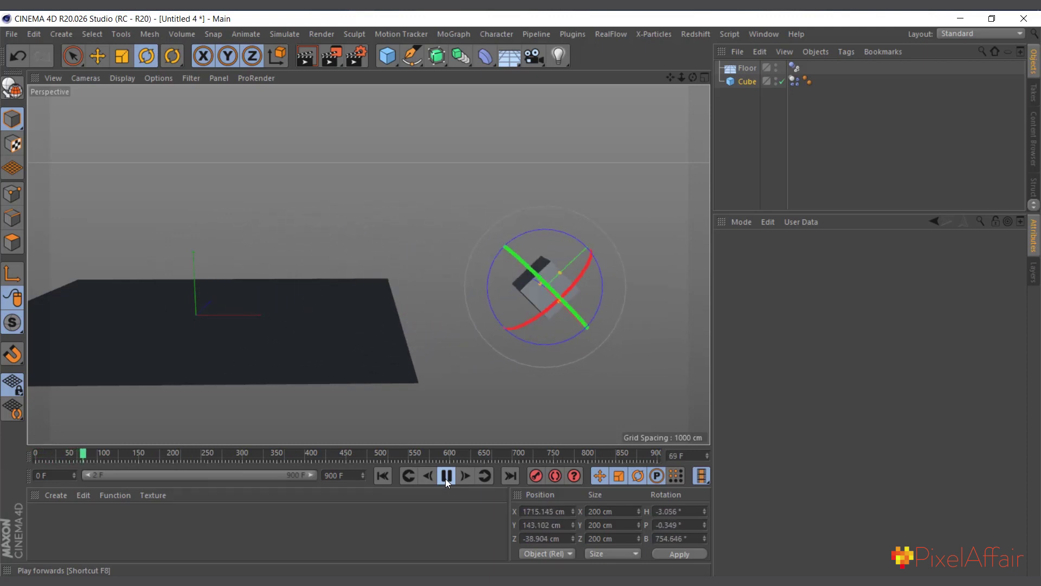
{"action": "right_click_drag", "start_coordinate": [472, 254], "coordinate": [74, 305], "text": "alt"}
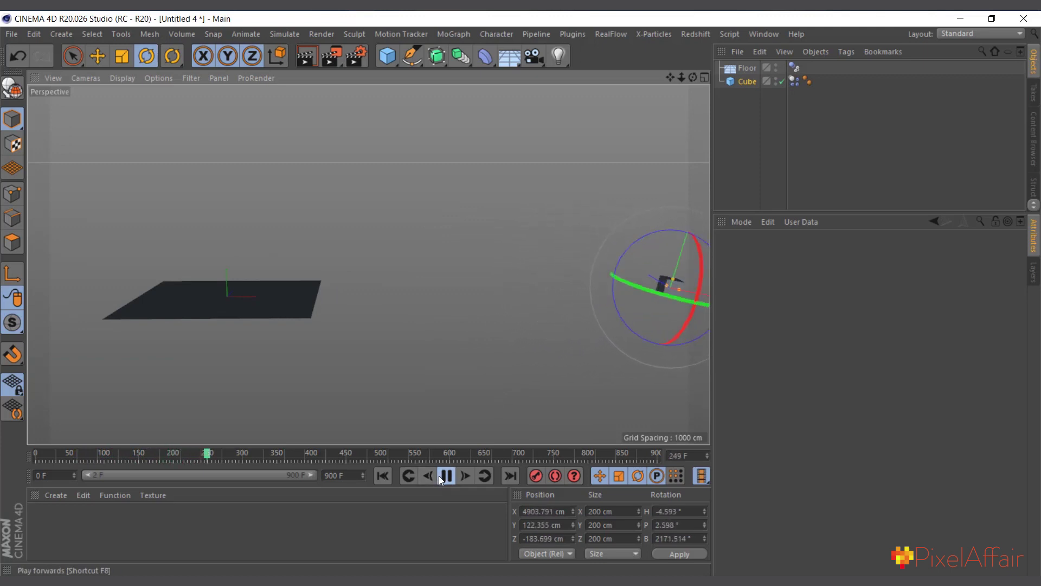
{"action": "scroll", "coordinate": [200, 333], "scroll_direction": "down", "scroll_amount": 3}
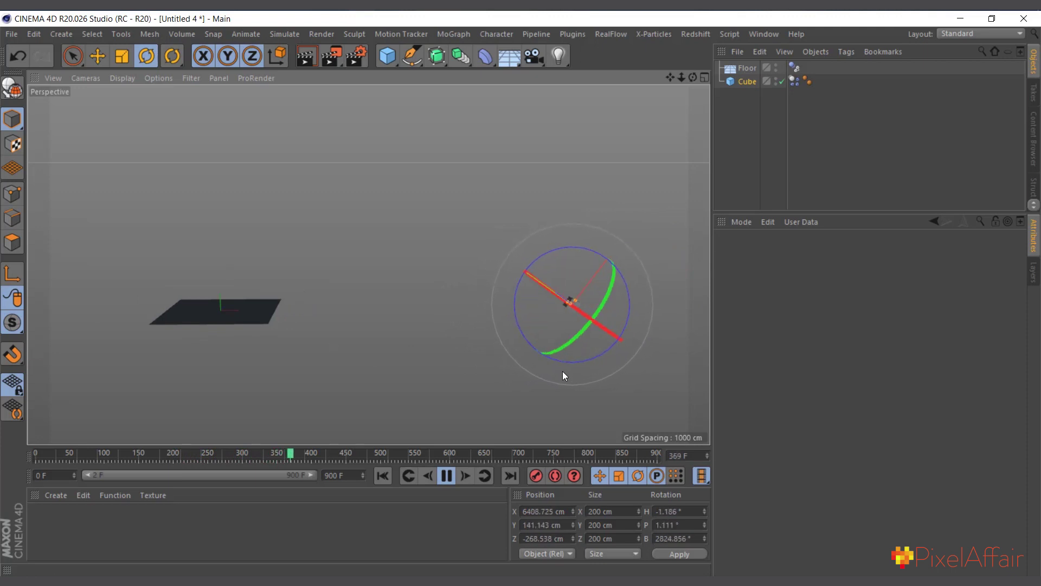
{"action": "left_click", "coordinate": [448, 476]}
{"action": "left_click", "coordinate": [384, 476]}
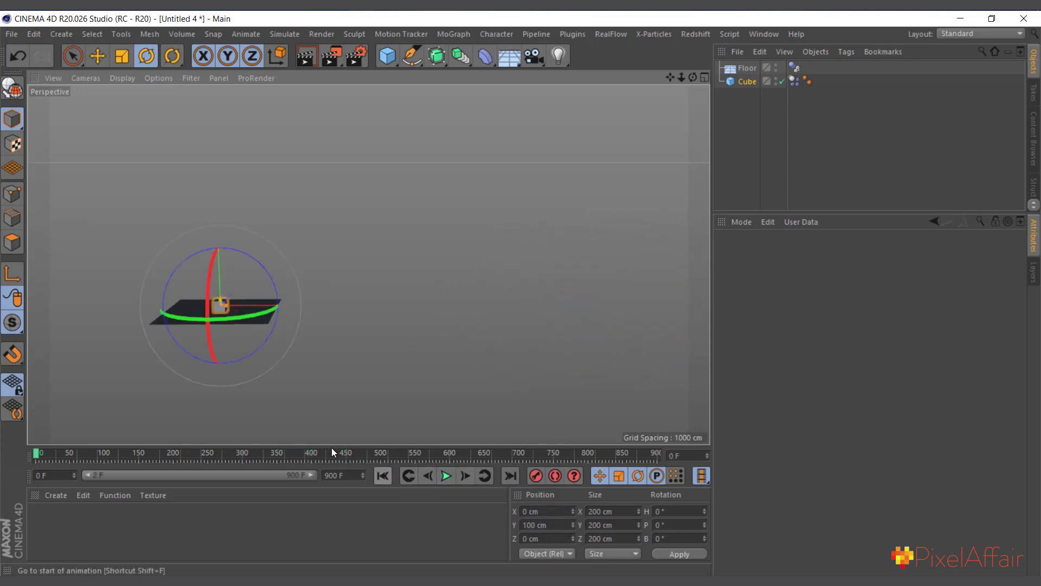
Set the third component of the cube's Initial Angular Velocity to 200°, play the simulation to check the roll, and rewind.
{"action": "scroll", "coordinate": [144, 327], "scroll_direction": "up", "scroll_amount": 8}
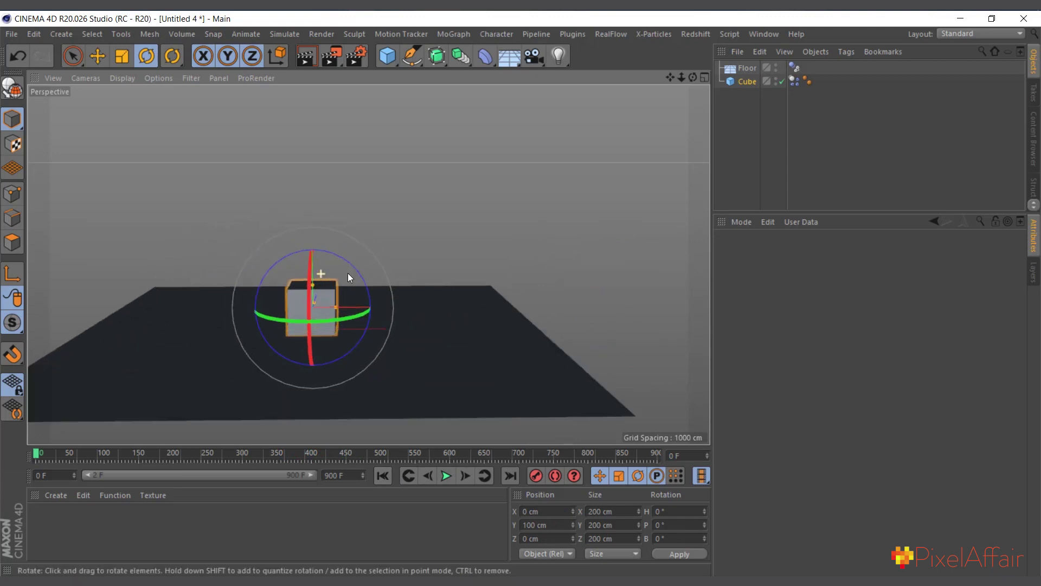
{"action": "left_click", "coordinate": [794, 82]}
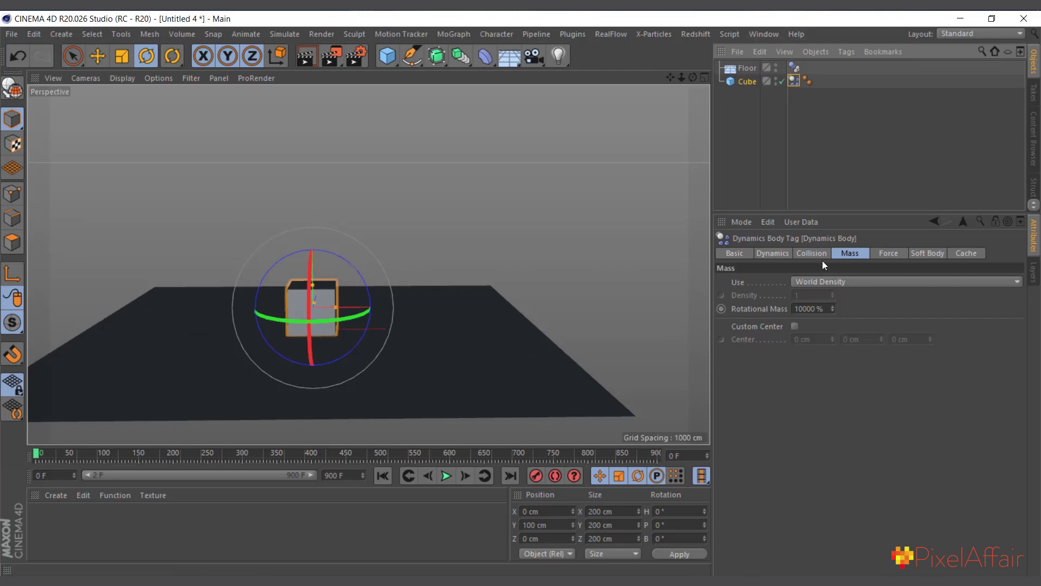
{"action": "left_click", "coordinate": [775, 254]}
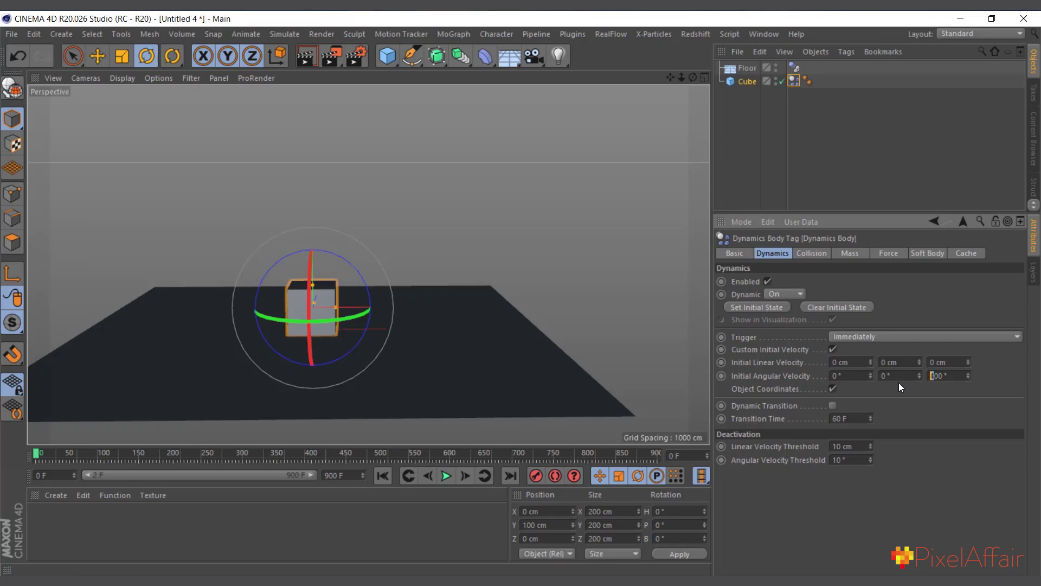
{"action": "key", "text": "Return"}
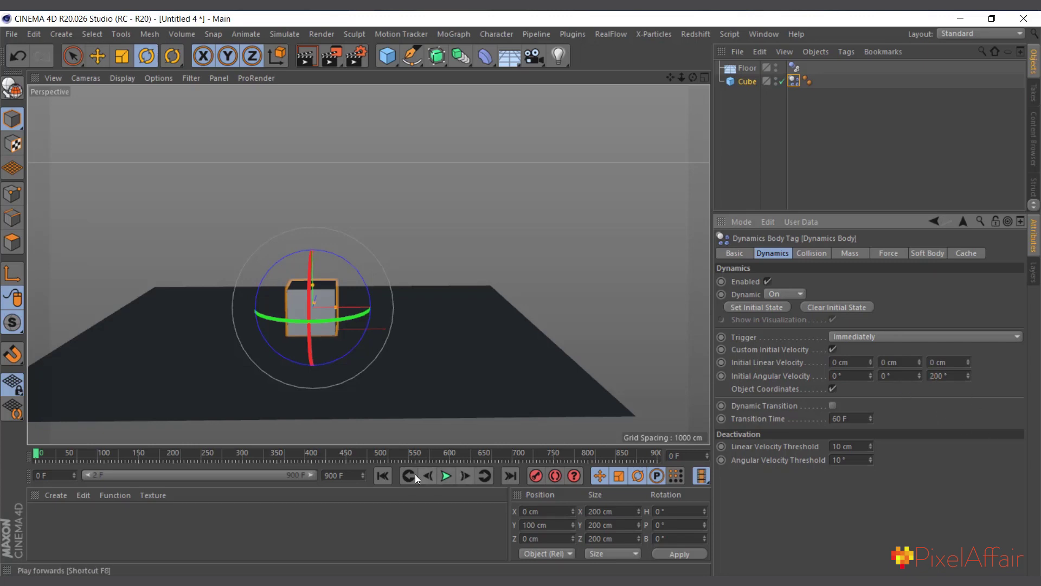
{"action": "left_click", "coordinate": [443, 477]}
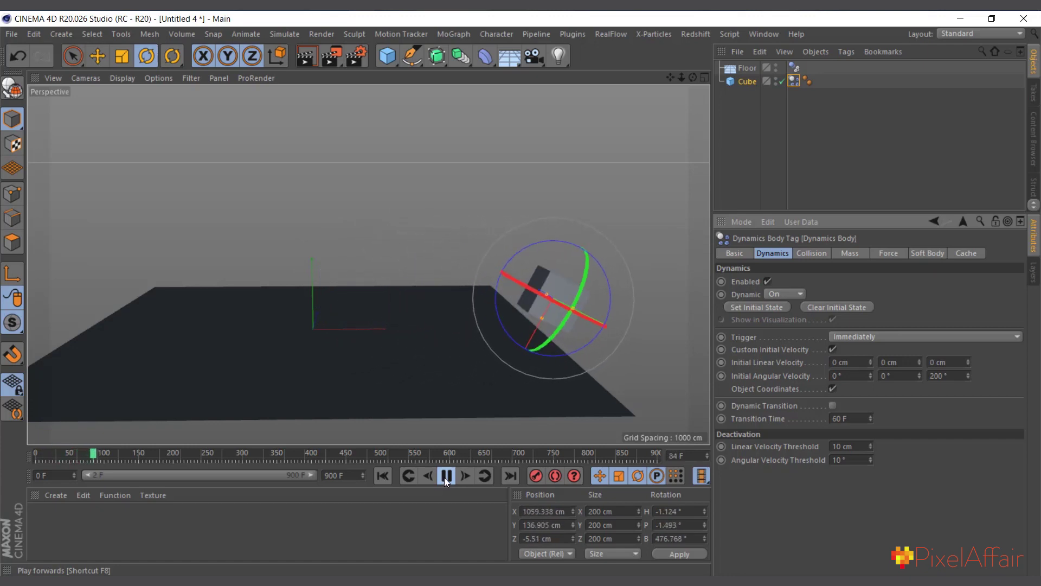
{"action": "left_click", "coordinate": [444, 477]}
{"action": "left_click", "coordinate": [383, 476]}
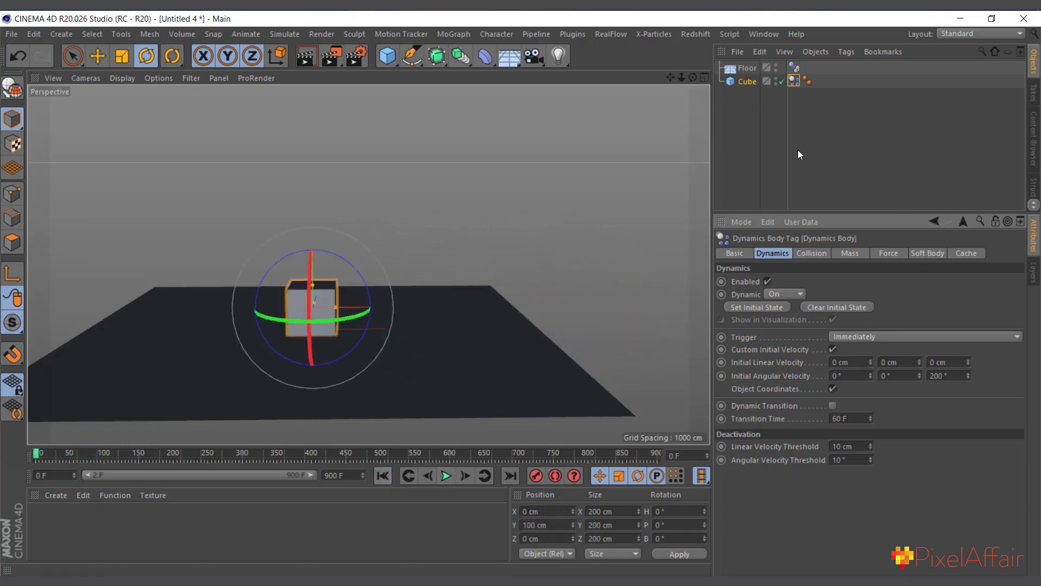
Add a cylinder at the origin and scale it uniformly to about 512 cm in diameter and 1025 cm high.
{"action": "left_click", "coordinate": [746, 130]}
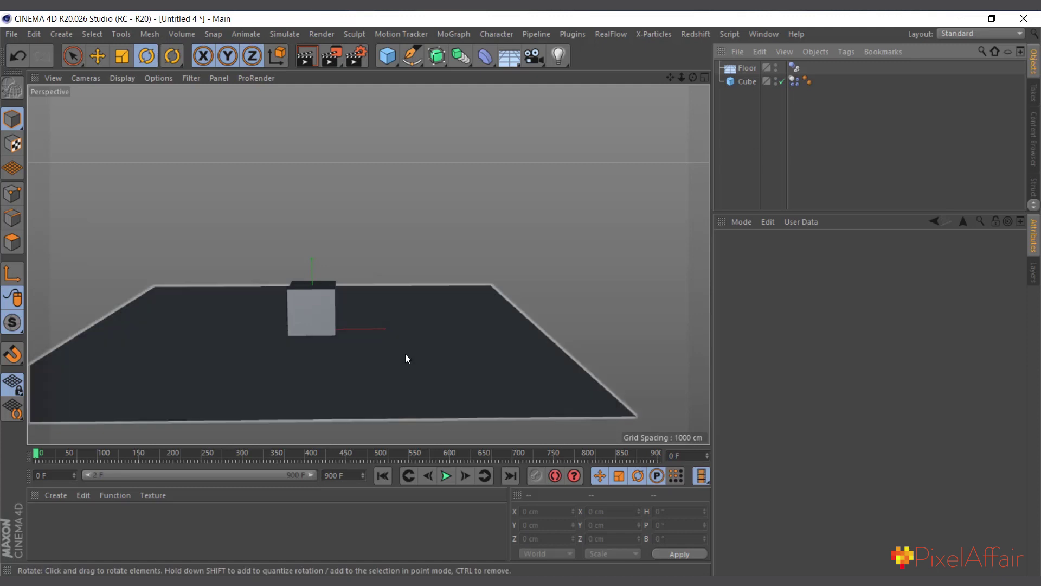
{"action": "scroll", "coordinate": [301, 292], "scroll_direction": "up", "scroll_amount": 2}
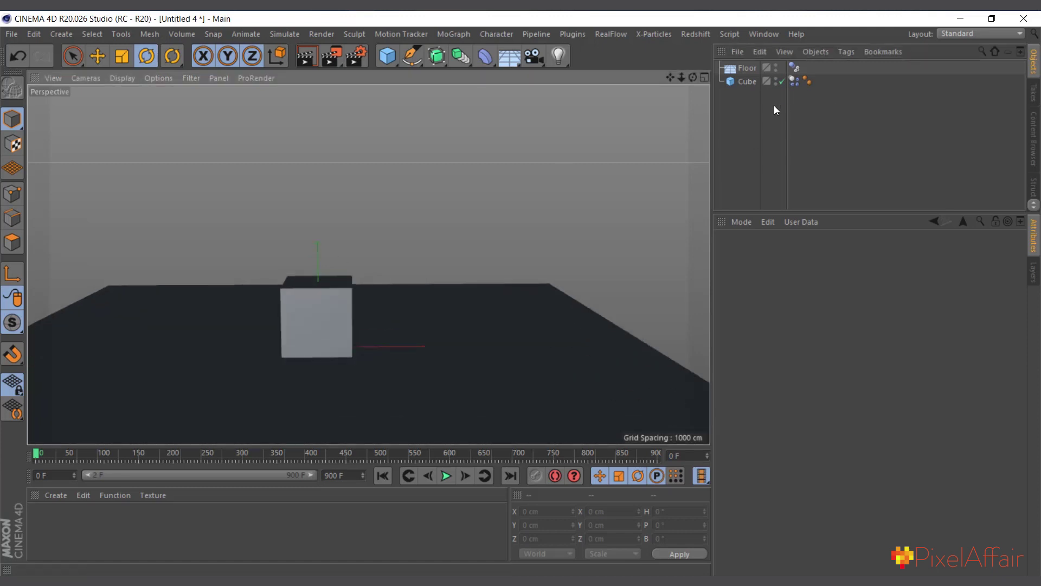
{"action": "scroll", "coordinate": [230, 242], "scroll_direction": "down", "scroll_amount": 3}
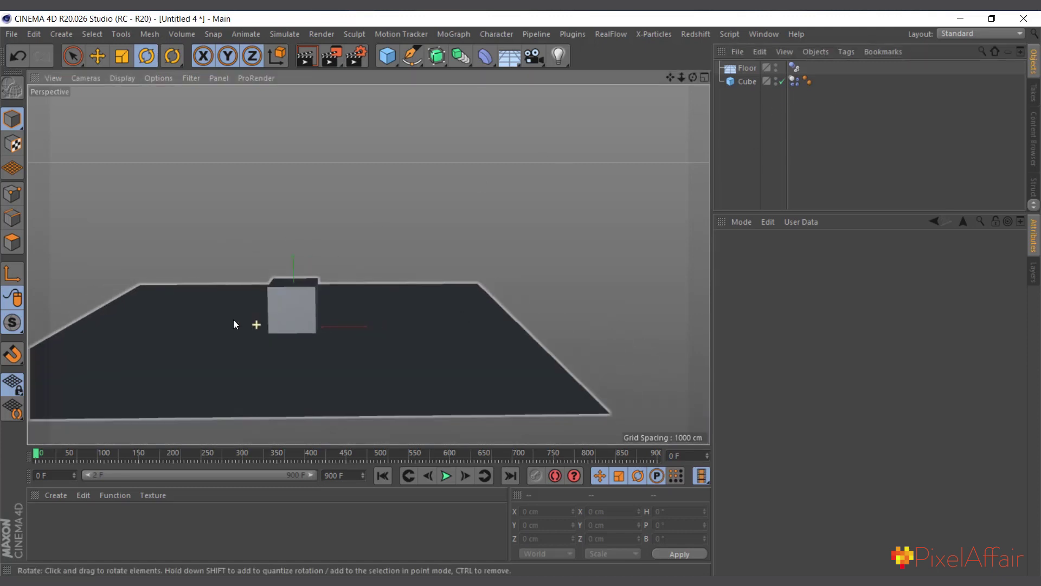
{"action": "left_click", "coordinate": [386, 56]}
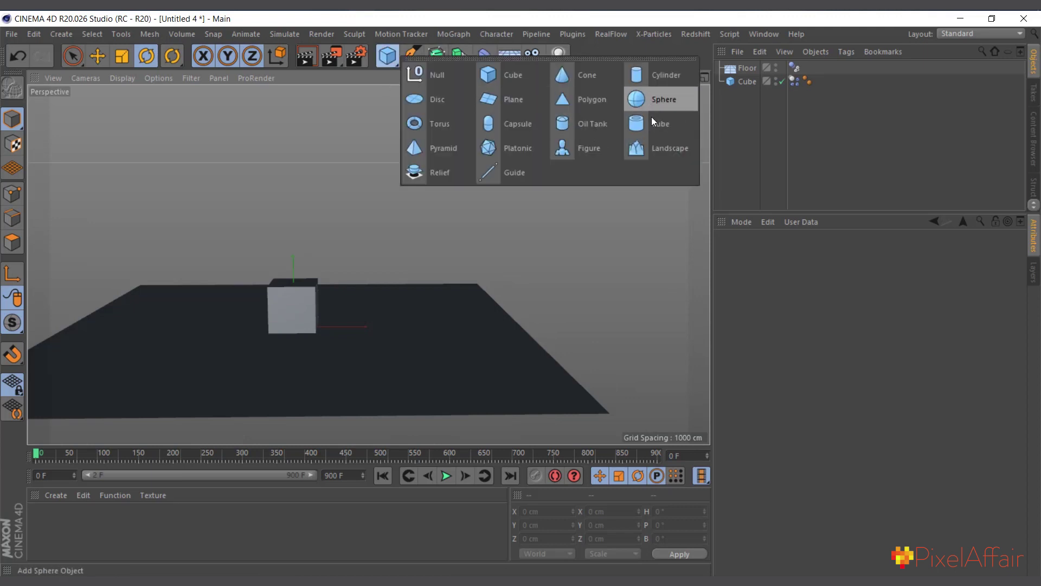
{"action": "left_click", "coordinate": [638, 82]}
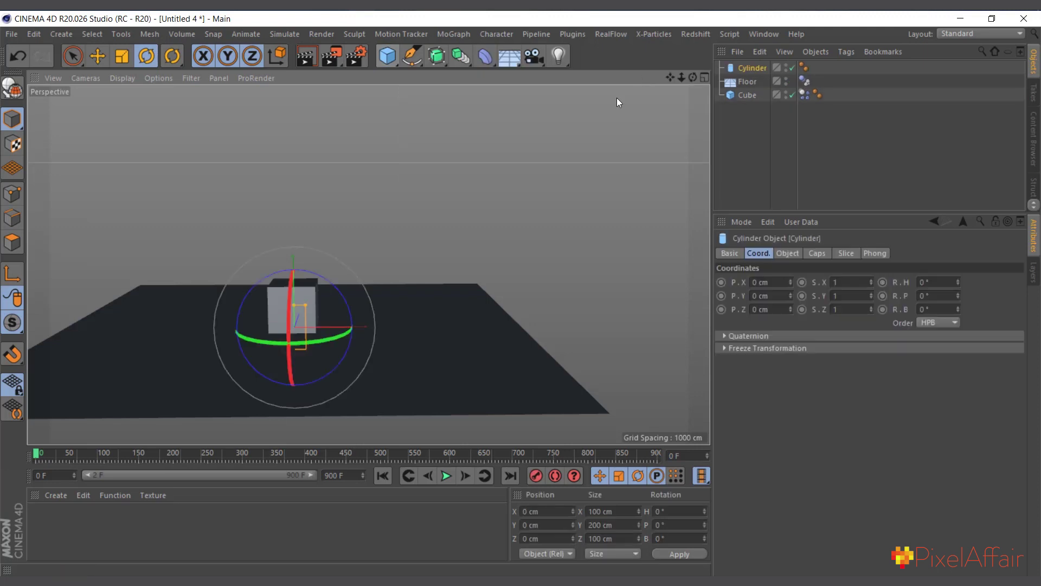
{"action": "left_click", "coordinate": [122, 56]}
{"action": "left_click_drag", "start_coordinate": [154, 331], "coordinate": [383, 250]}
Set the cylinder's Orientation to -Z and activate the Move tool.
{"action": "left_click", "coordinate": [759, 66]}
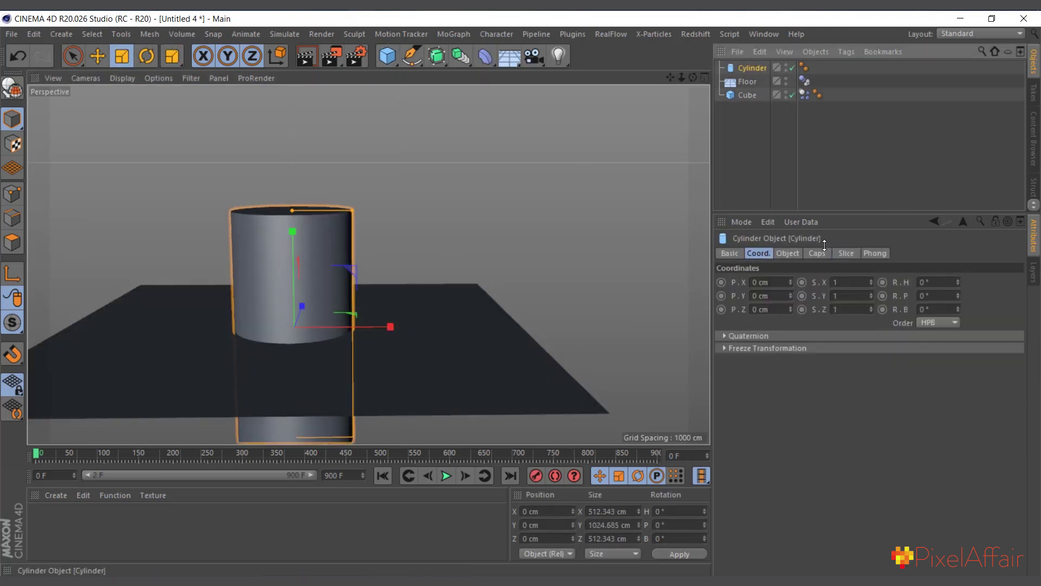
{"action": "left_click", "coordinate": [789, 255]}
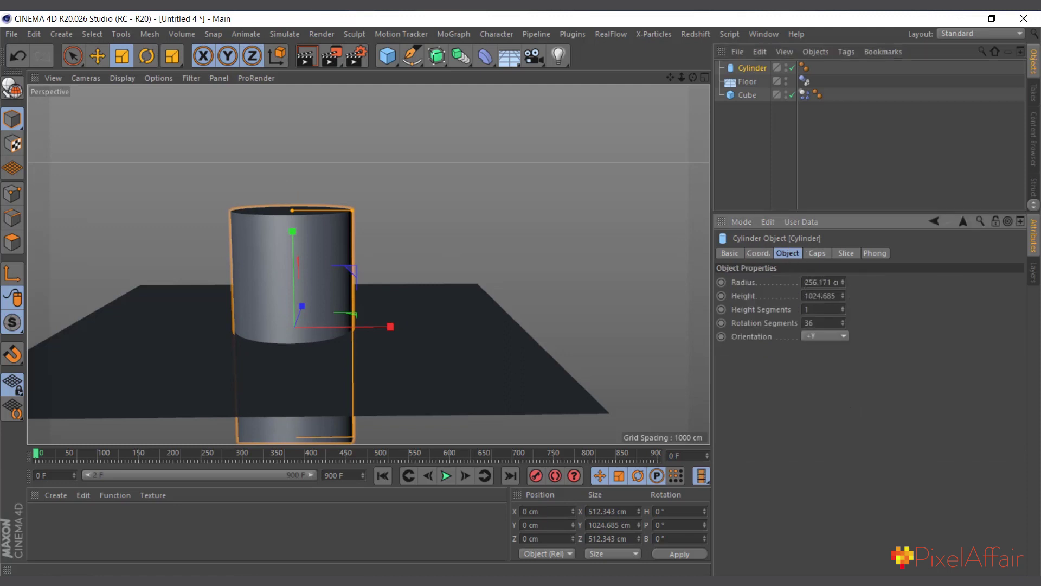
{"action": "left_click", "coordinate": [822, 336]}
{"action": "left_click", "coordinate": [812, 418]}
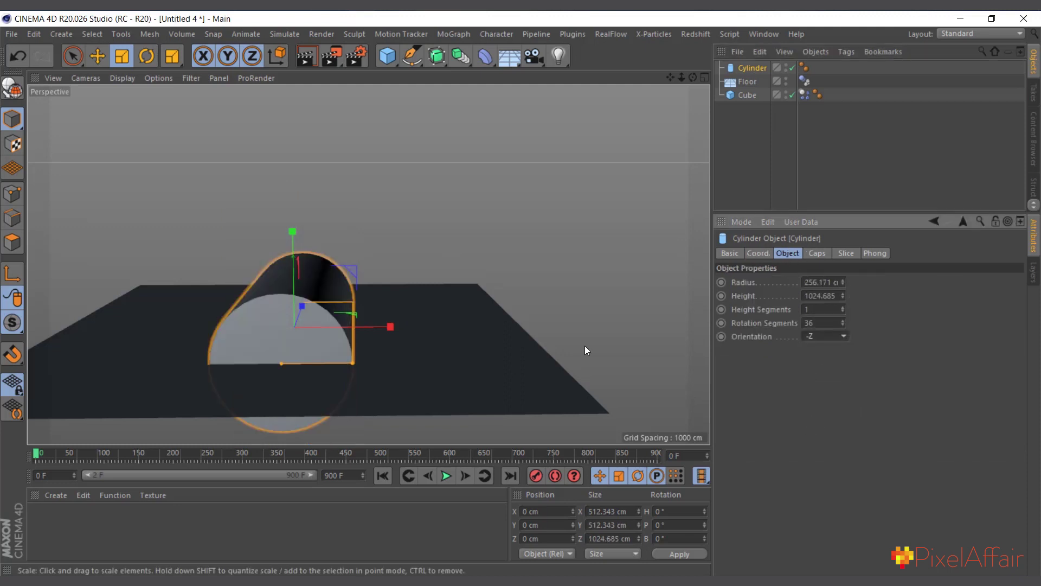
{"action": "left_click", "coordinate": [97, 56]}
{"action": "left_click", "coordinate": [377, 329]}
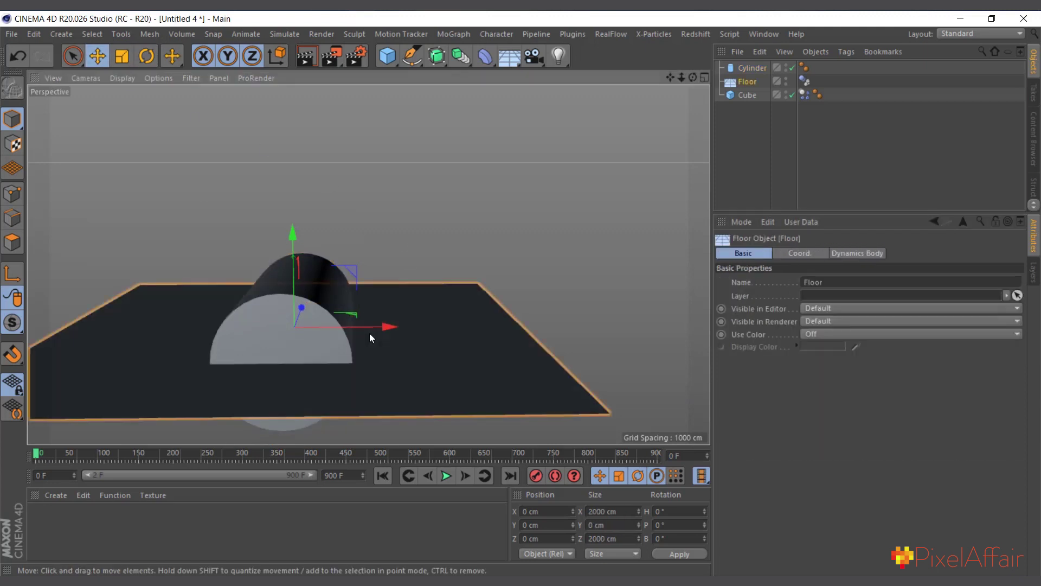
{"action": "left_click_drag", "start_coordinate": [460, 336], "coordinate": [527, 347]}
{"action": "key", "text": "ctrl+z"}
Move the cylinder along X to about 891 cm and lower it to about -106 cm in Y, partly below the floor.
{"action": "left_click", "coordinate": [746, 69]}
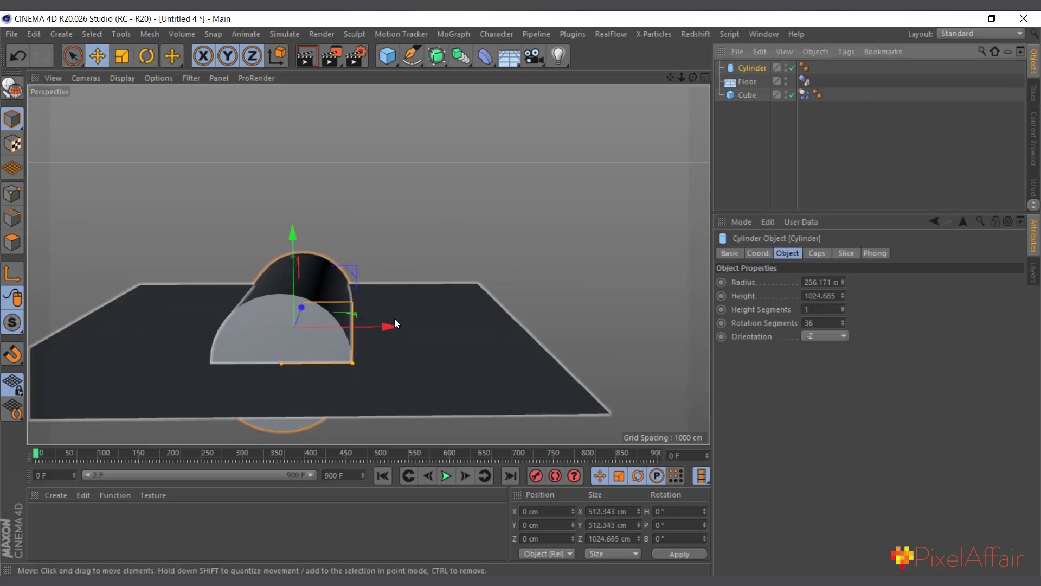
{"action": "left_click_drag", "start_coordinate": [394, 324], "coordinate": [549, 324]}
{"action": "left_click_drag", "start_coordinate": [500, 238], "coordinate": [501, 260]}
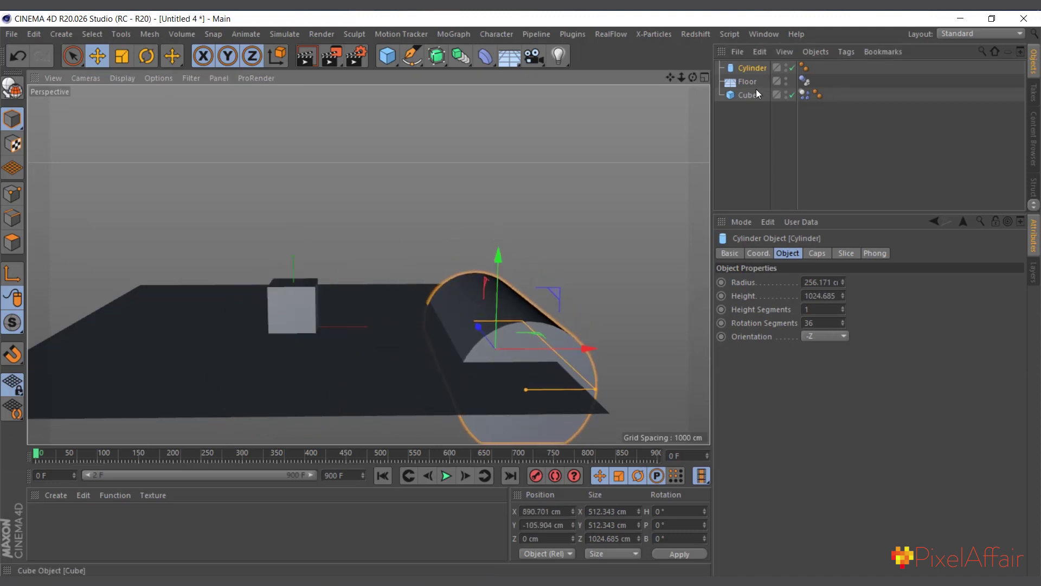
Add a Collider Body tag to the cylinder, play the simulation to test the cube against it, and rewind.
{"action": "right_click", "coordinate": [754, 68]}
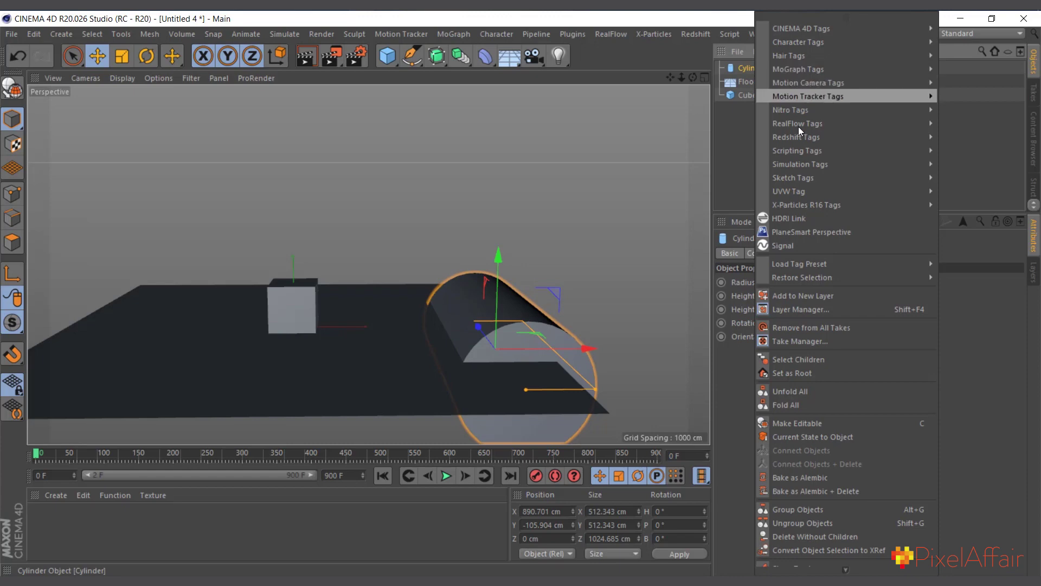
{"action": "mouse_move", "coordinate": [793, 177]}
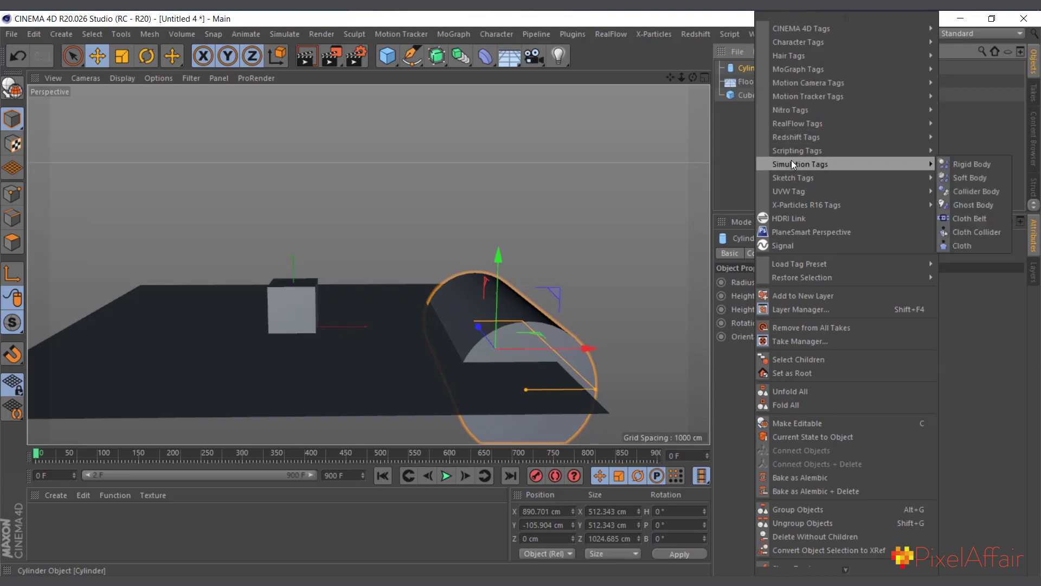
{"action": "left_click", "coordinate": [974, 191]}
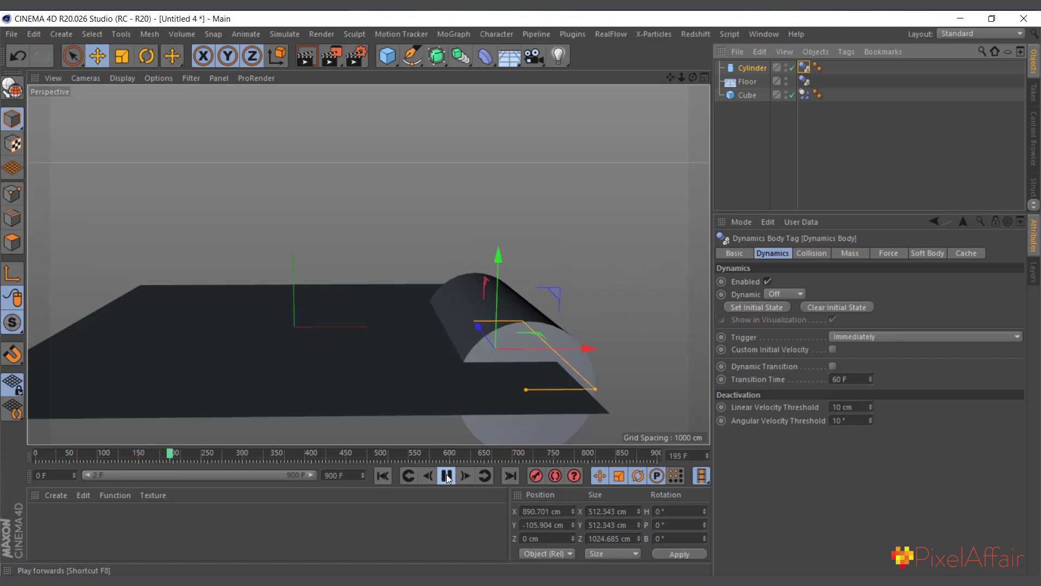
{"action": "left_click", "coordinate": [447, 476]}
{"action": "left_click", "coordinate": [383, 476]}
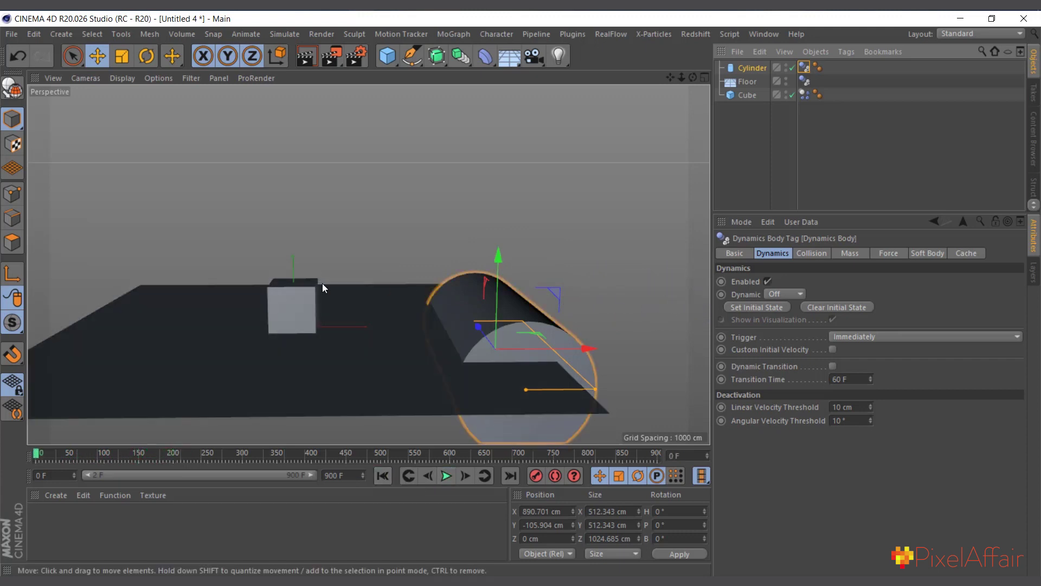
{"action": "scroll", "coordinate": [323, 288], "scroll_direction": "down", "scroll_amount": 5}
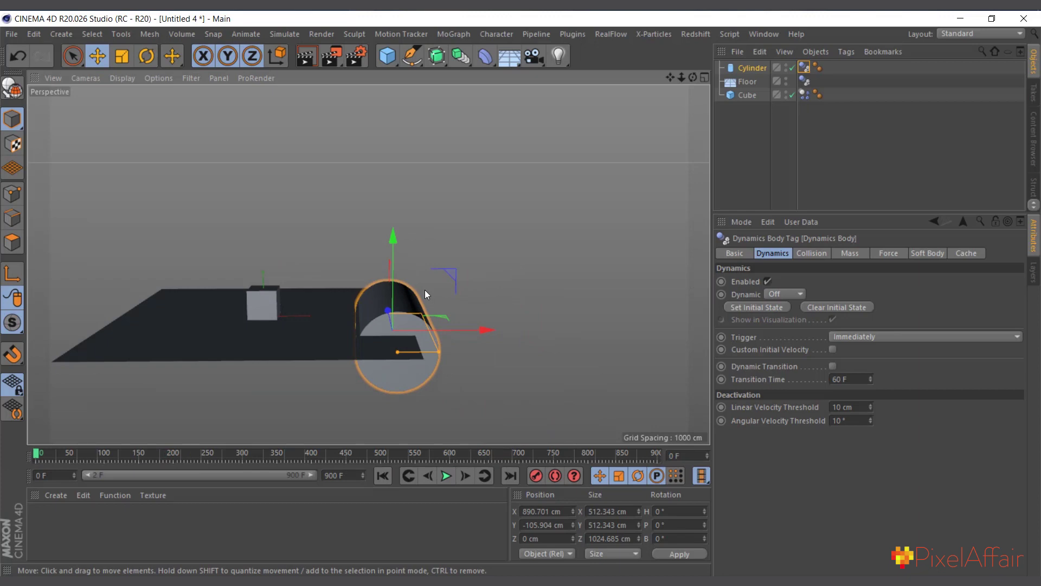
{"action": "scroll", "coordinate": [390, 334], "scroll_direction": "up", "scroll_amount": 3}
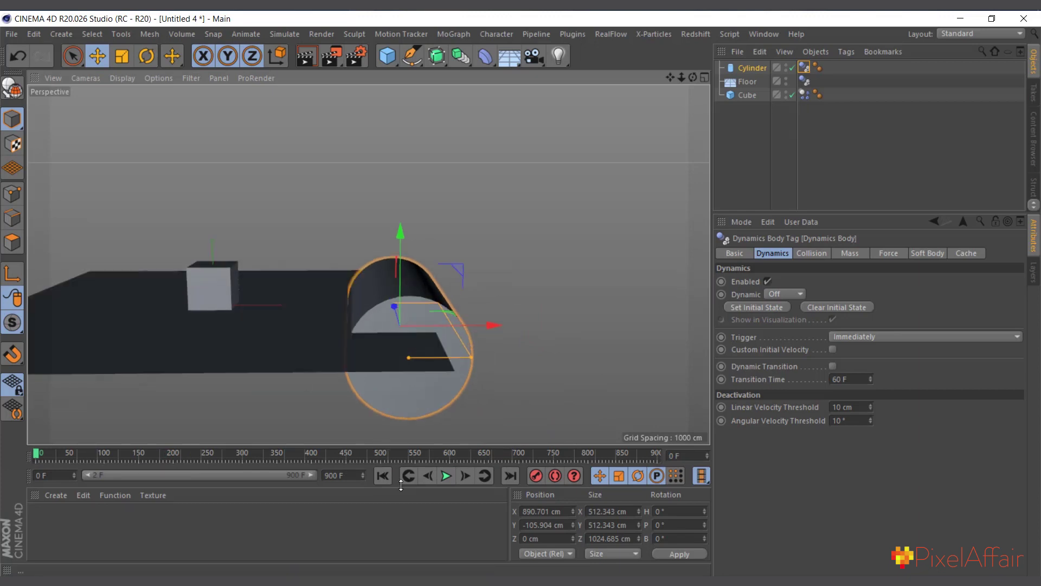
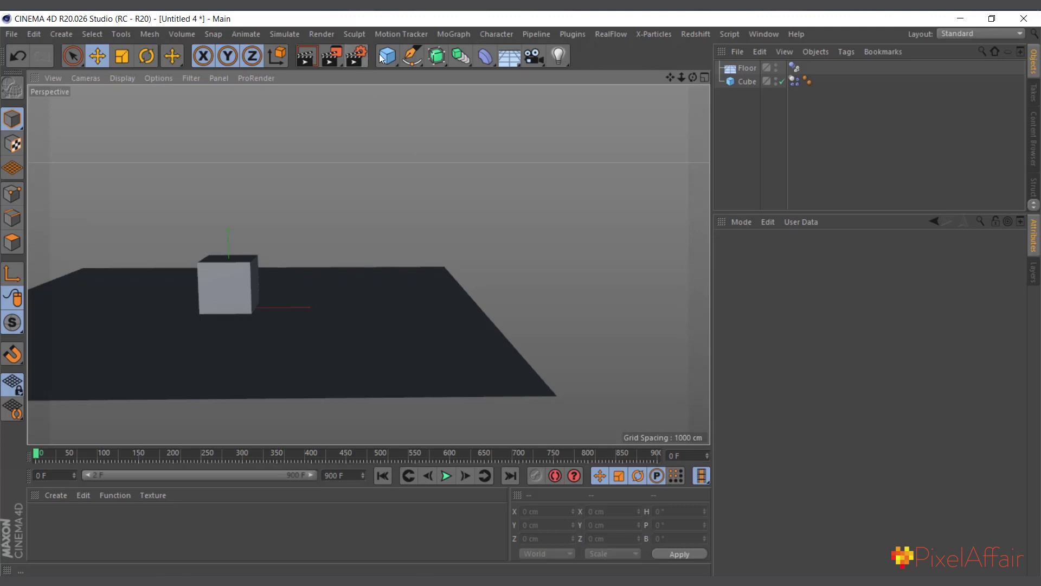
Add a cone at the origin and raise it to 100 cm in Y.
{"action": "left_click", "coordinate": [387, 56]}
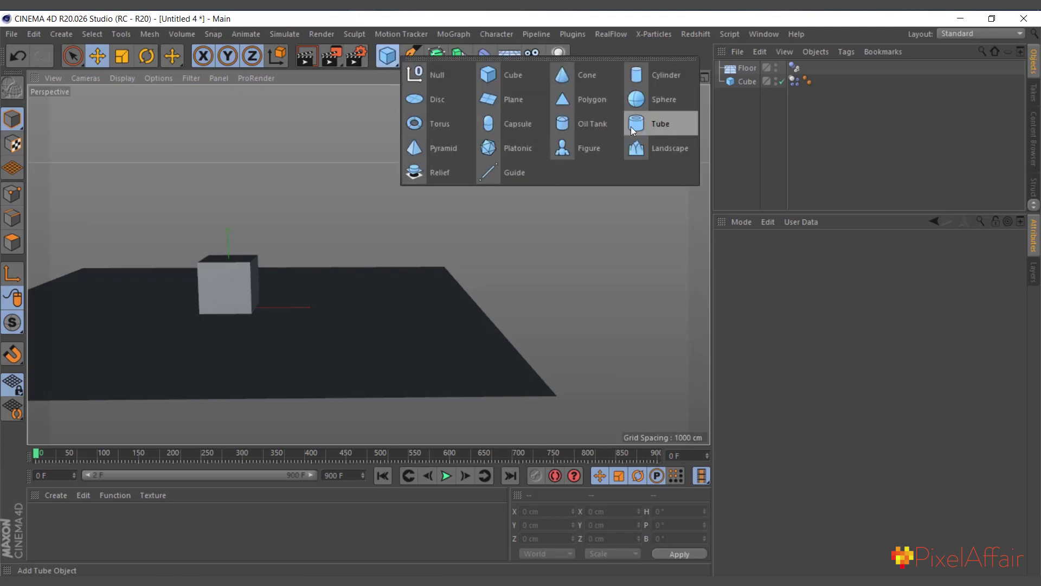
{"action": "left_click", "coordinate": [574, 84]}
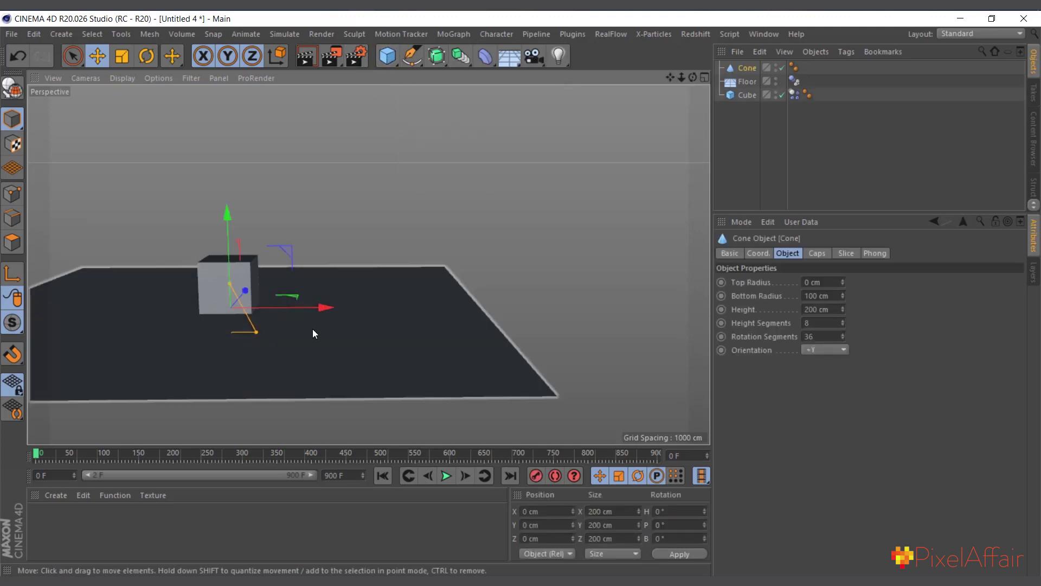
{"action": "left_click", "coordinate": [759, 253]}
{"action": "left_click", "coordinate": [786, 253]}
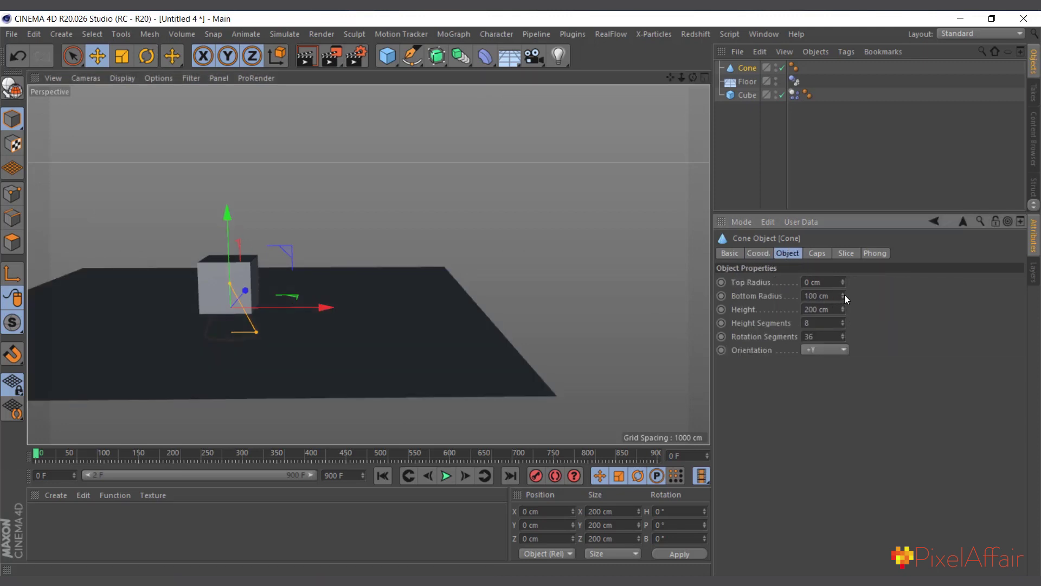
{"action": "left_click", "coordinate": [759, 253]}
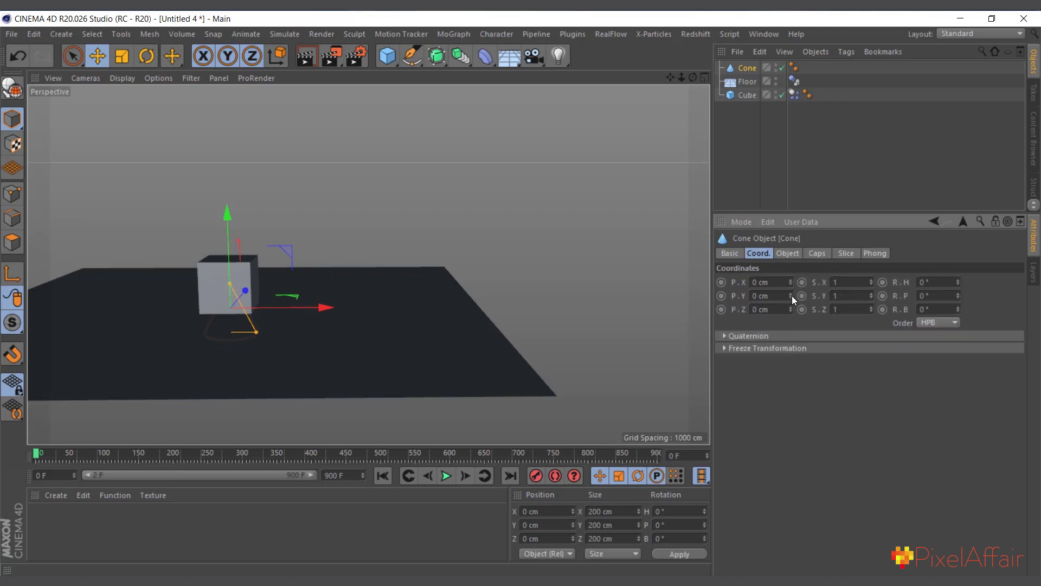
{"action": "left_click_drag", "start_coordinate": [792, 295], "coordinate": [783, 221]}
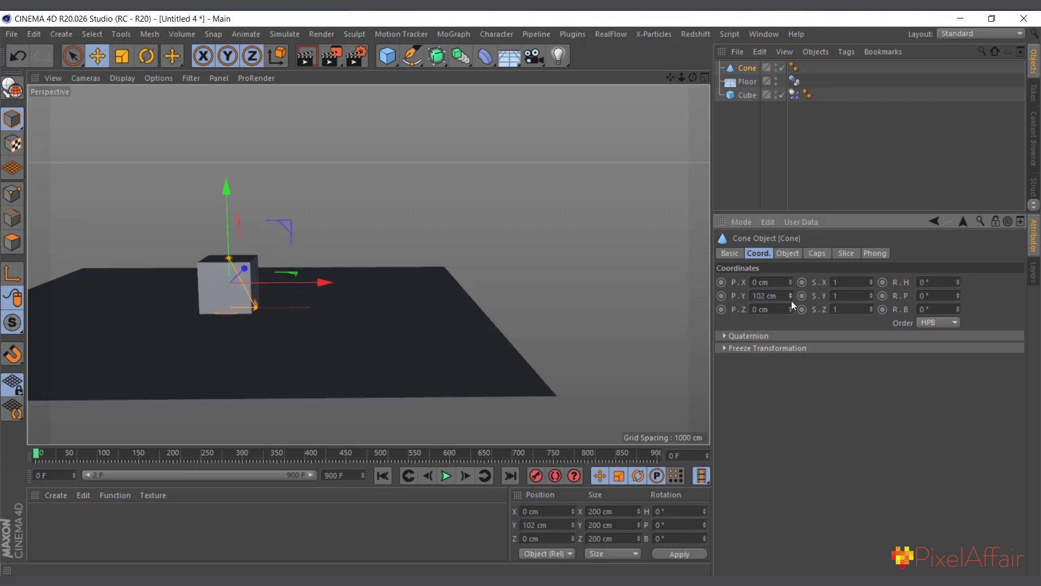
Copy the cube's Dynamics Body tag onto the cone and disable the cube.
{"action": "left_click", "coordinate": [793, 95]}
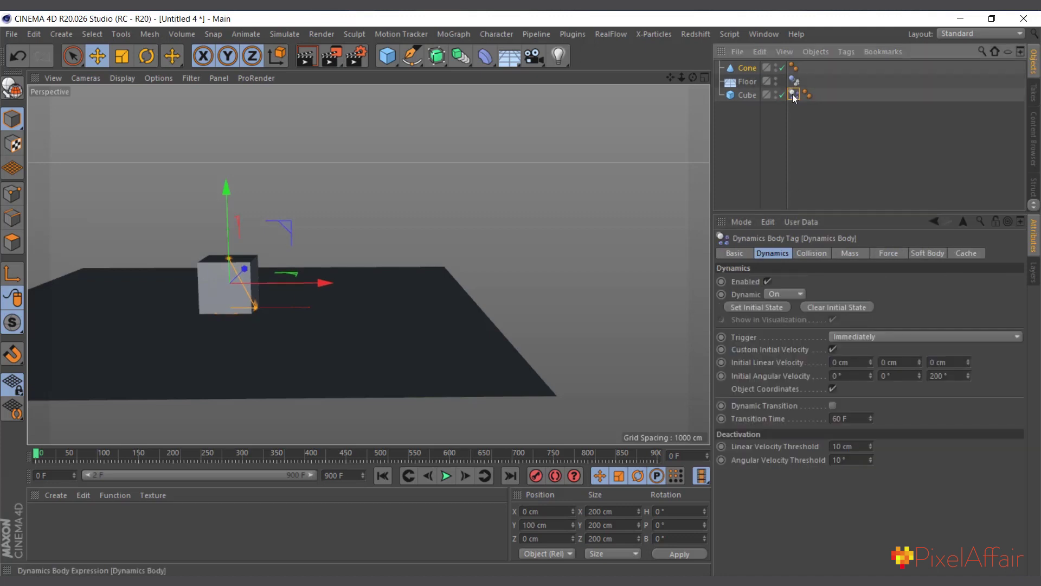
{"action": "left_click_drag", "start_coordinate": [808, 74], "coordinate": [807, 67], "text": "ctrl"}
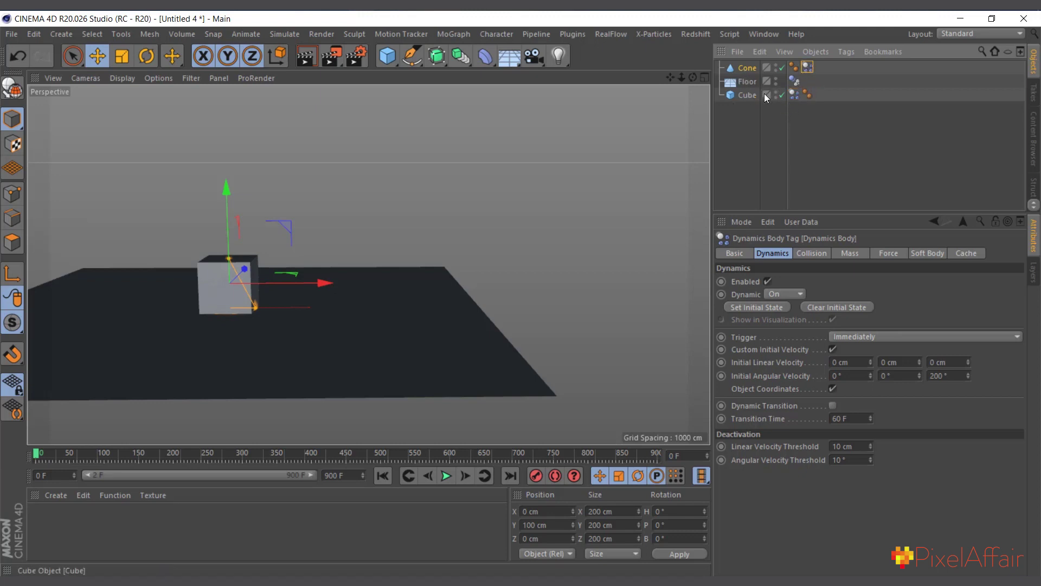
{"action": "left_click", "coordinate": [782, 94]}
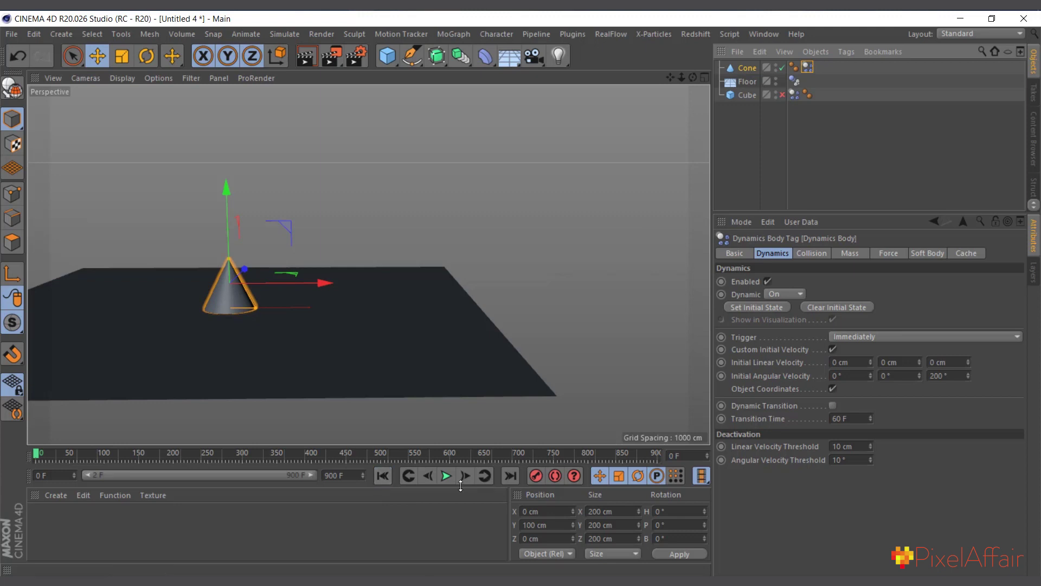
Play the simulation to watch the cone roll with nothing selected, stop it, and rewind to the first frame.
{"action": "left_click", "coordinate": [445, 475]}
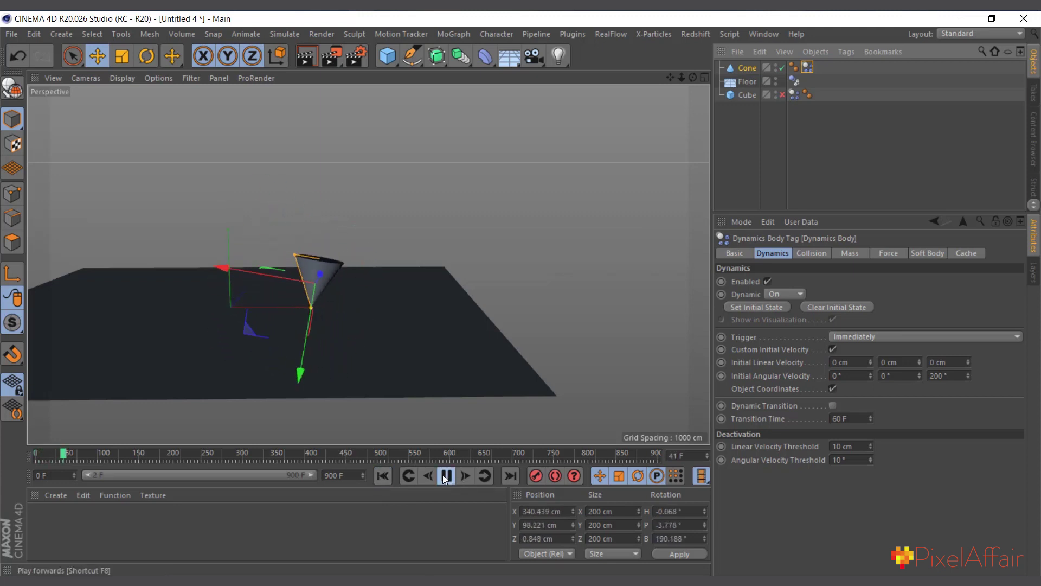
{"action": "left_click", "coordinate": [754, 190]}
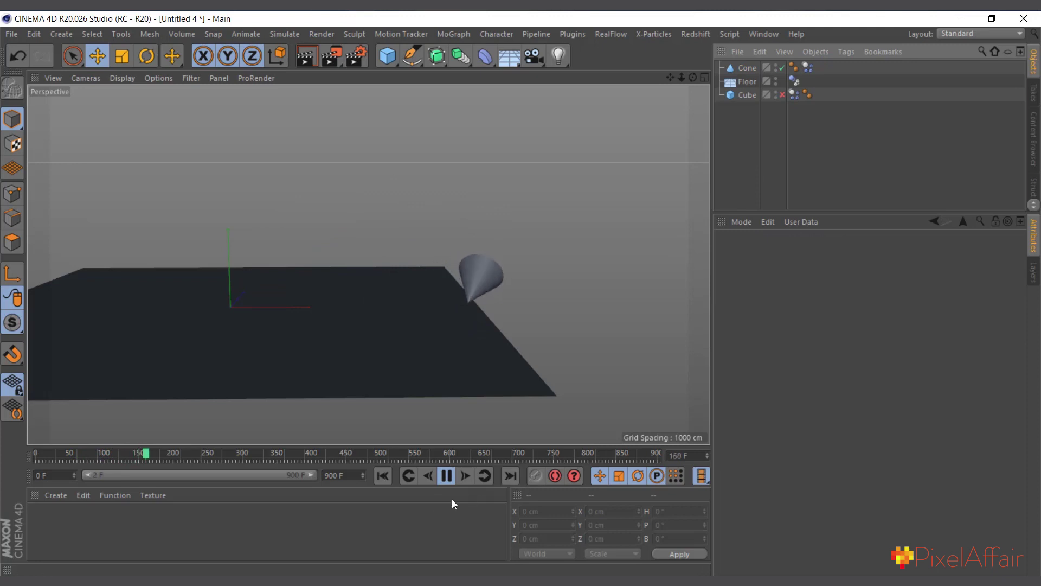
{"action": "left_click", "coordinate": [446, 475]}
{"action": "left_click", "coordinate": [382, 476]}
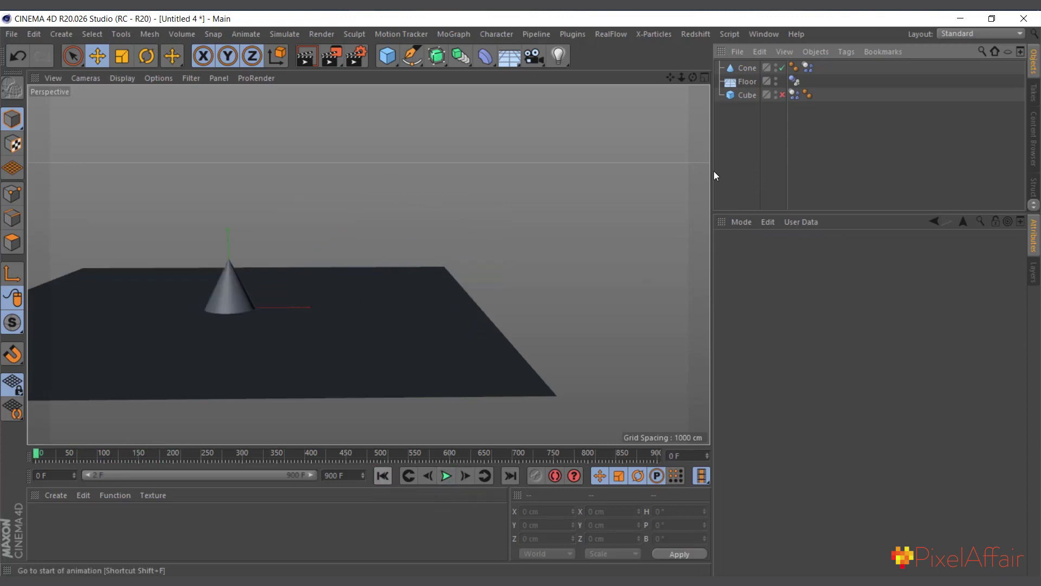
Set the third Initial Angular Velocity value on the cone's dynamics tag to 500° and play the simulation to test it.
{"action": "left_click", "coordinate": [808, 67]}
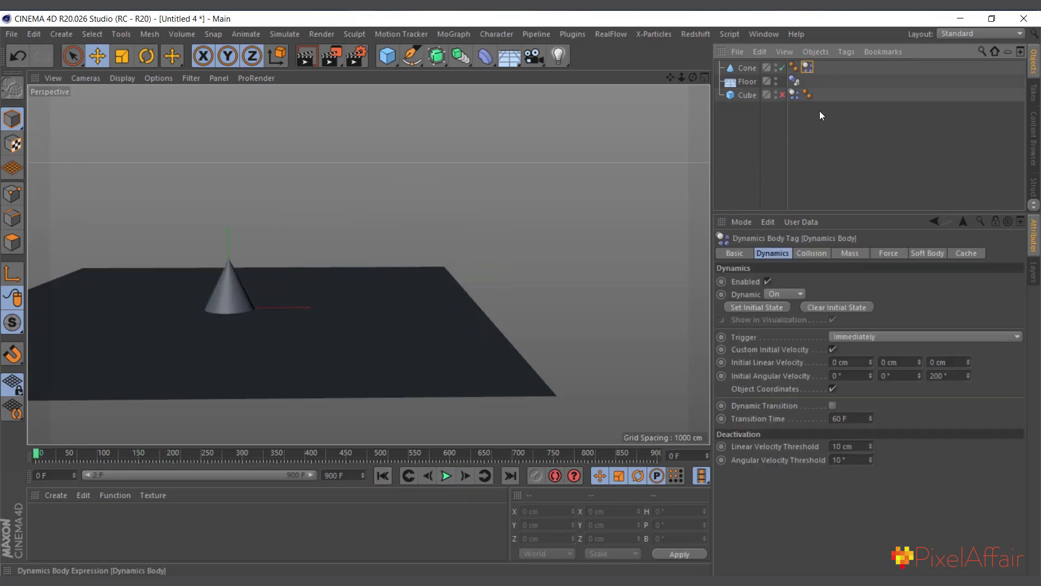
{"action": "left_click", "coordinate": [933, 375]}
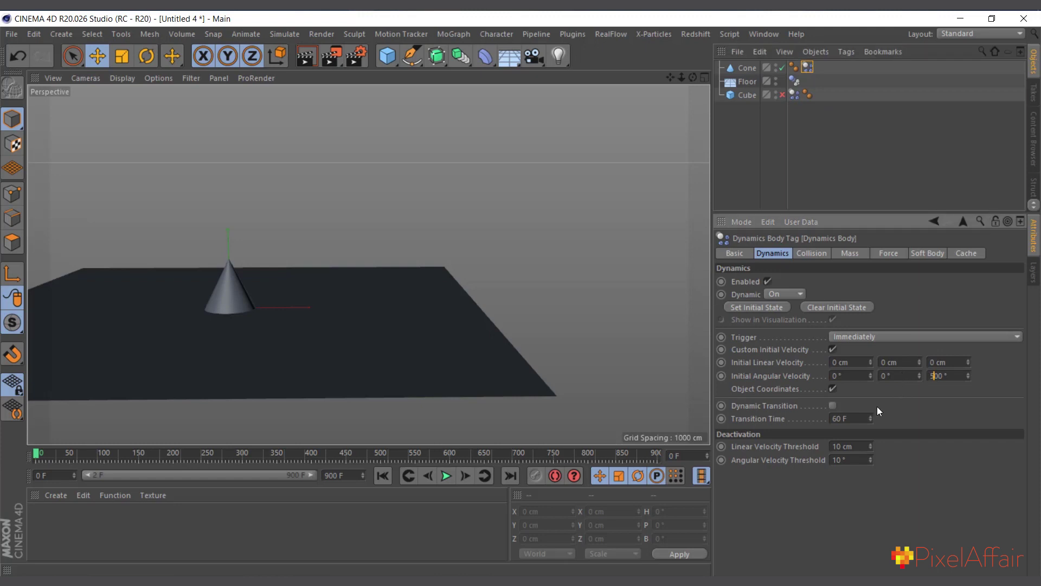
{"action": "type", "text": "5"}
{"action": "key", "text": "Return"}
{"action": "left_click", "coordinate": [446, 476]}
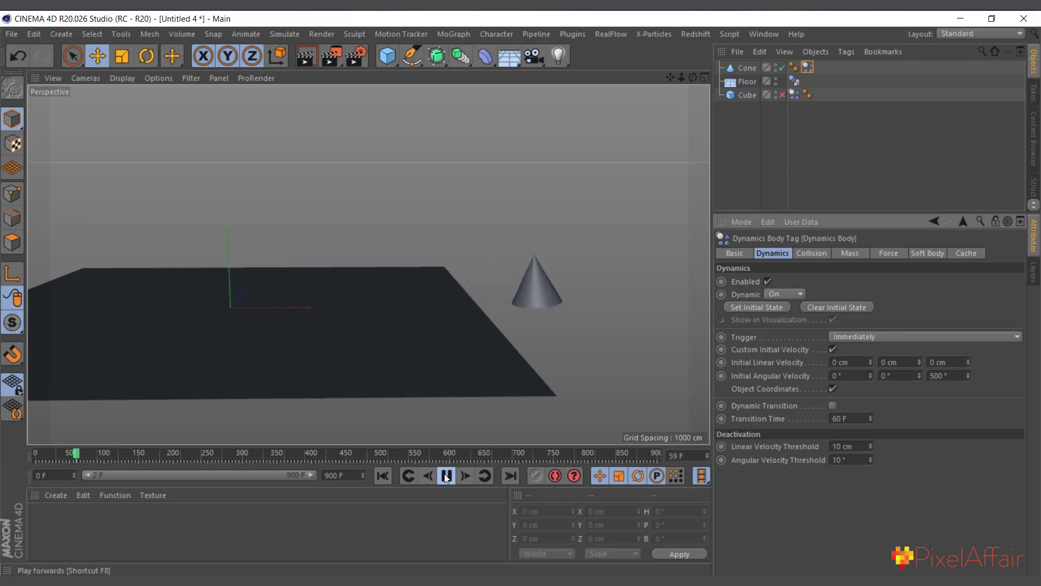
{"action": "left_click", "coordinate": [446, 476]}
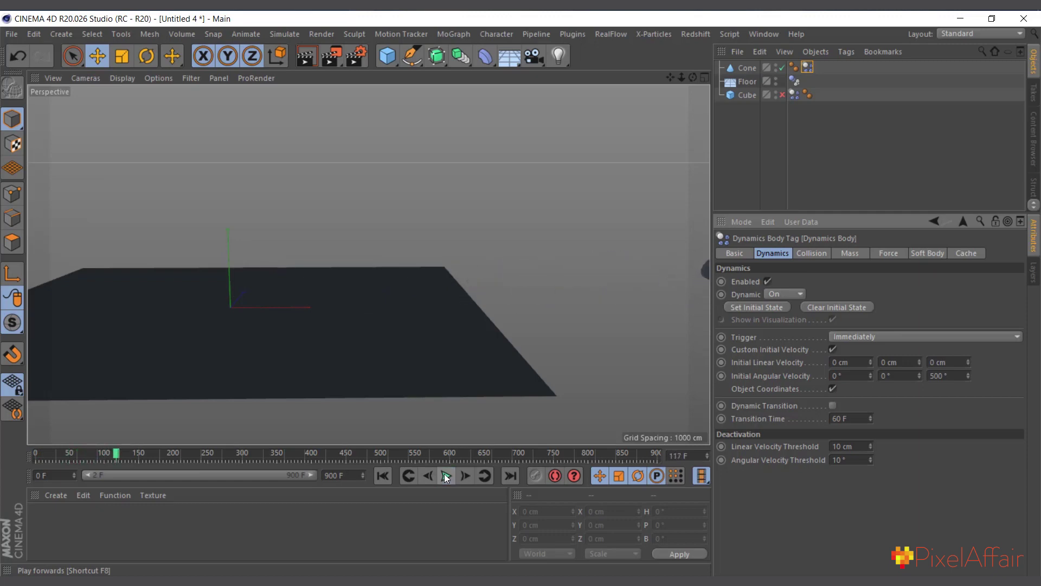
Delete the cone and re-enable the original cube.
{"action": "left_click", "coordinate": [745, 69]}
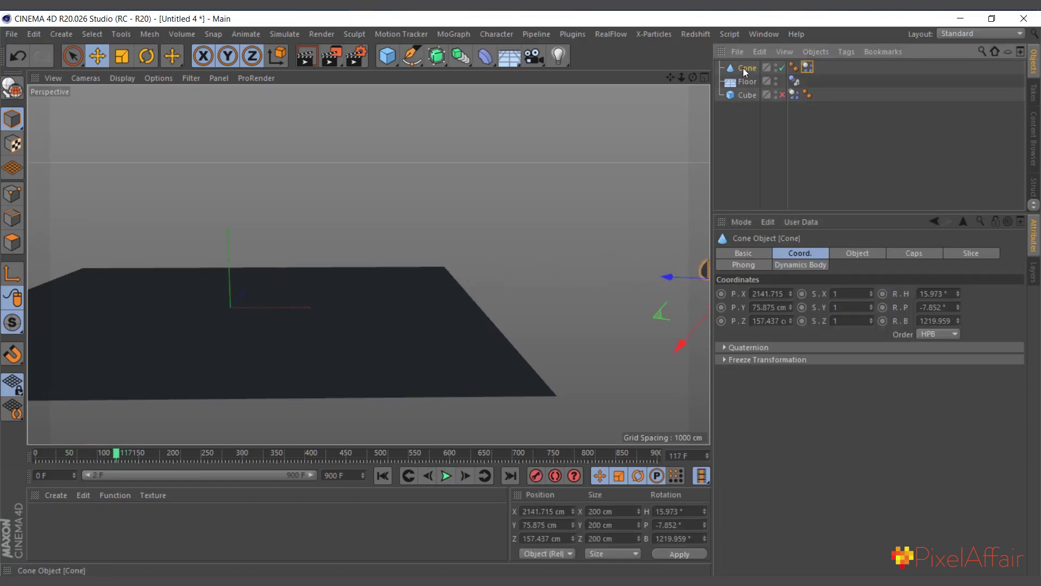
{"action": "key", "text": "Delete"}
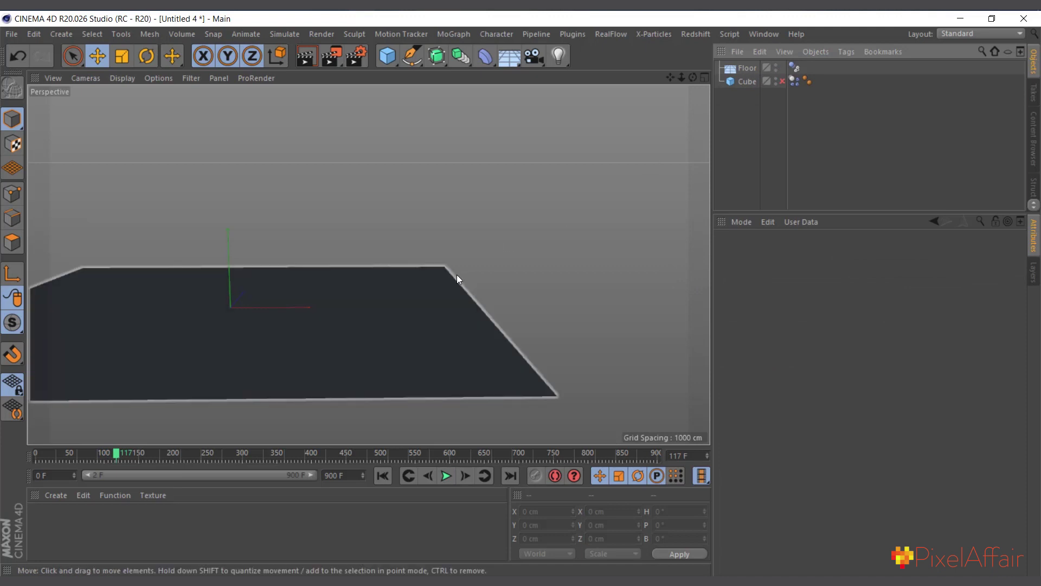
{"action": "left_click", "coordinate": [783, 81]}
Play the simulation to watch the cube roll up close, stop it, and rewind to the start.
{"action": "left_click_drag", "start_coordinate": [215, 320], "coordinate": [412, 477], "text": "alt"}
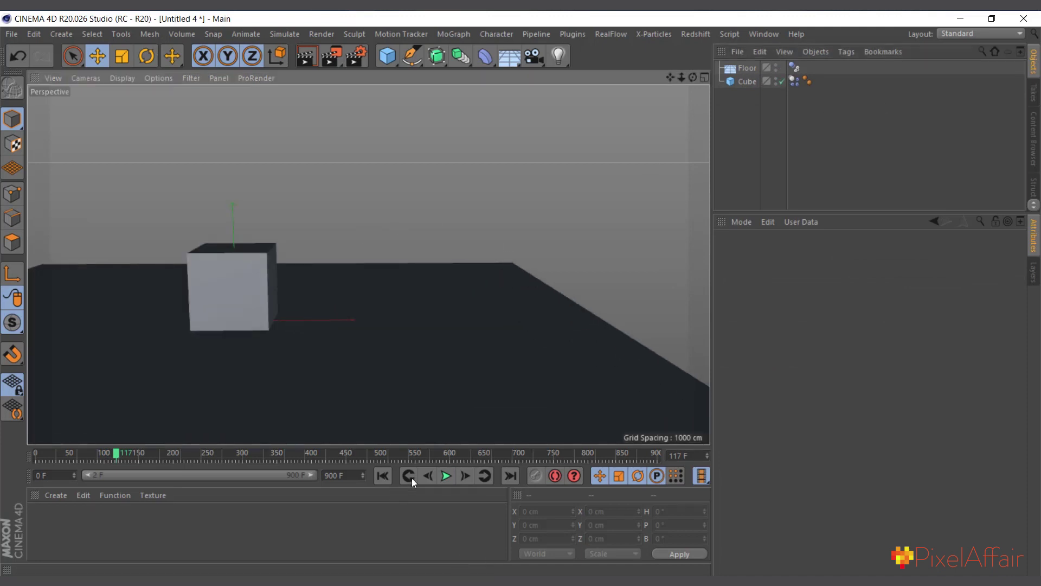
{"action": "left_click", "coordinate": [445, 476]}
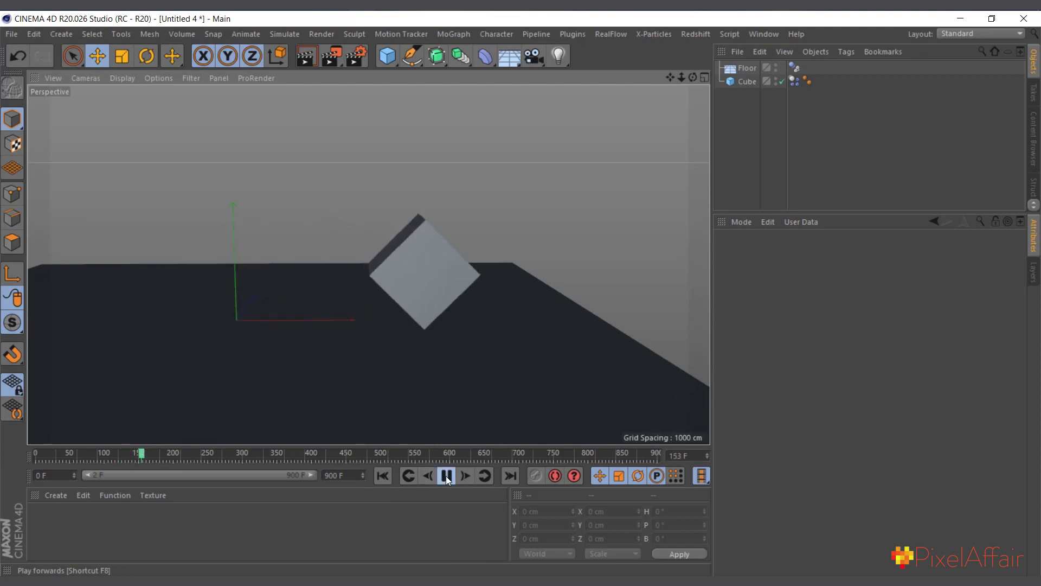
{"action": "left_click", "coordinate": [446, 476]}
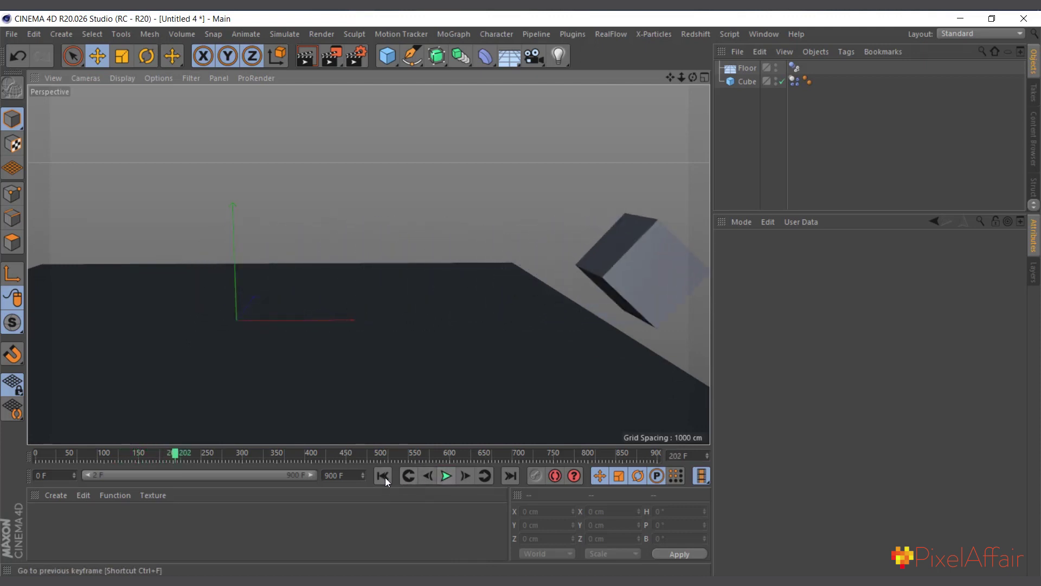
{"action": "left_click", "coordinate": [382, 476]}
Add a second cube at the origin and set its Size Z to 120 cm.
{"action": "left_click_drag", "start_coordinate": [304, 283], "coordinate": [239, 375], "text": "alt"}
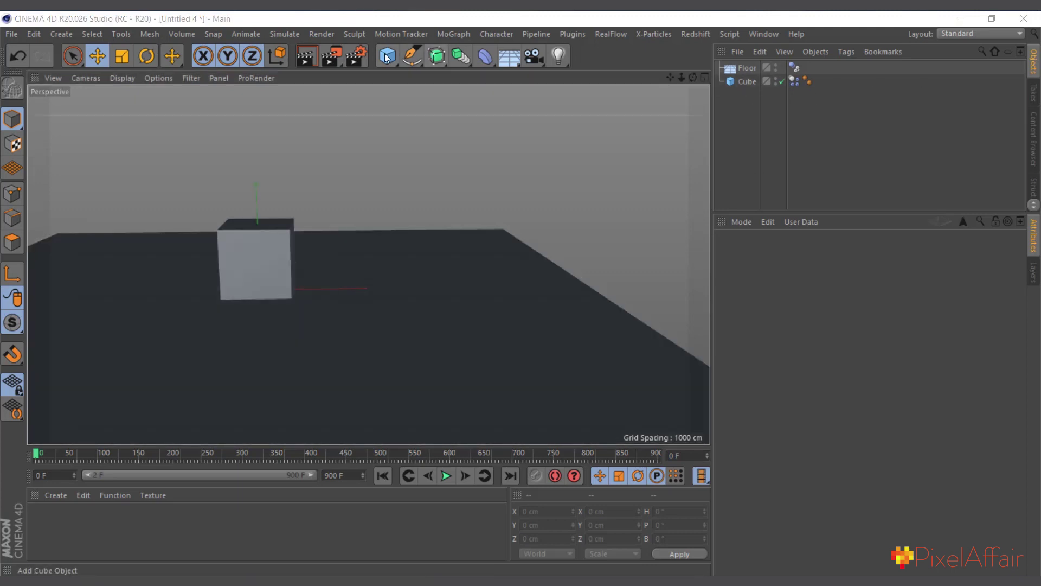
{"action": "left_click_drag", "start_coordinate": [387, 55], "coordinate": [457, 106]}
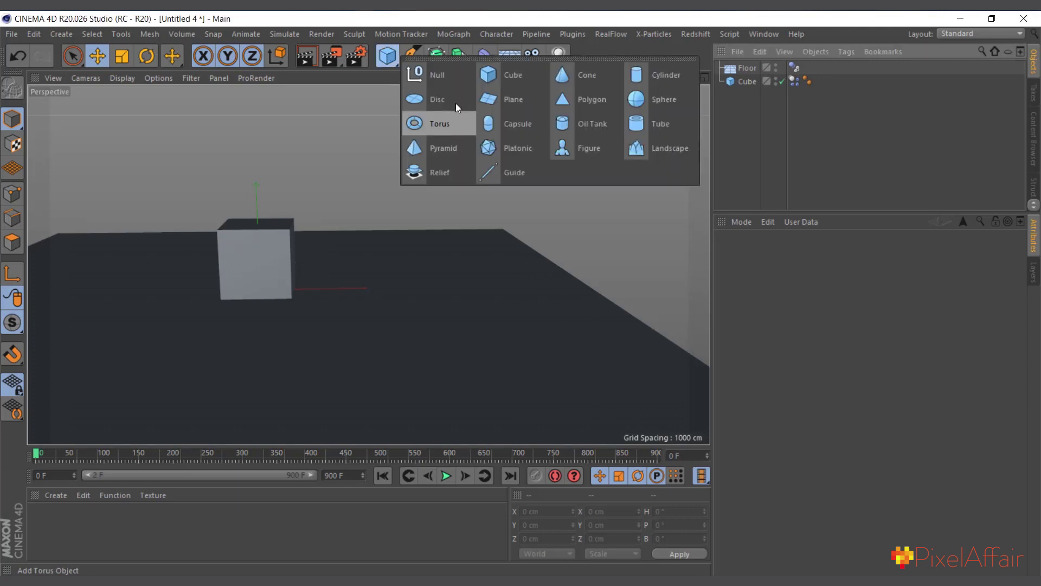
{"action": "left_click", "coordinate": [505, 76]}
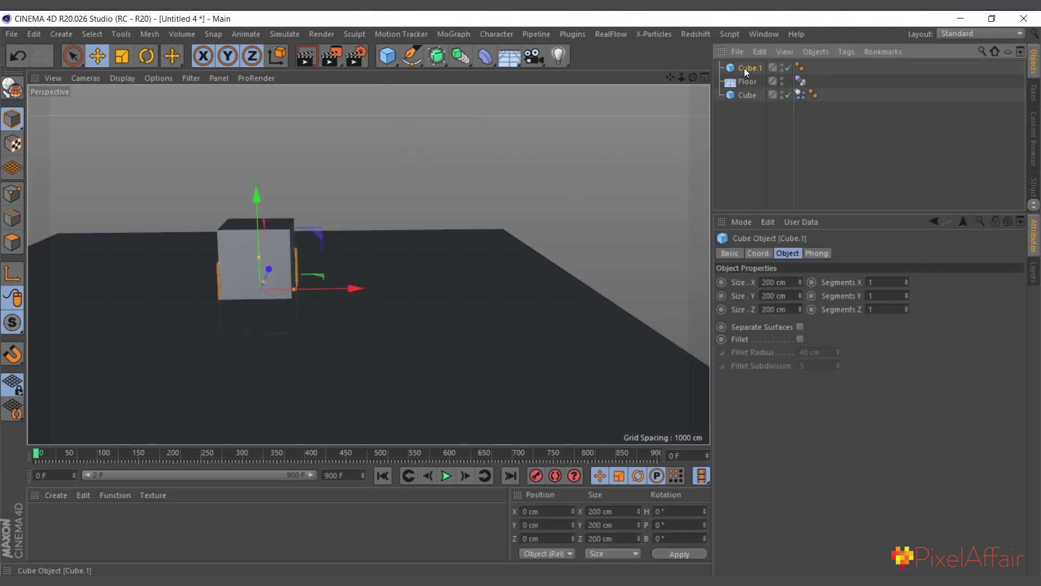
{"action": "double_click", "coordinate": [777, 308]}
{"action": "type", "text": "12"}
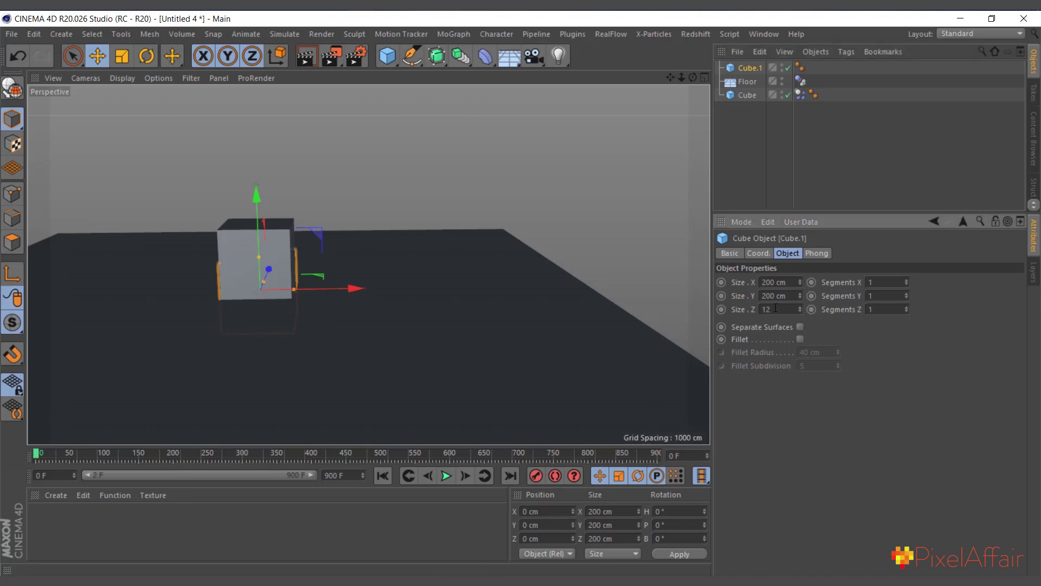
{"action": "type", "text": "0"}
{"action": "key", "text": "Return"}
Set the second cube's Size Y to 60 cm and Size X to 30 cm.
{"action": "double_click", "coordinate": [779, 296]}
{"action": "type", "text": "60"}
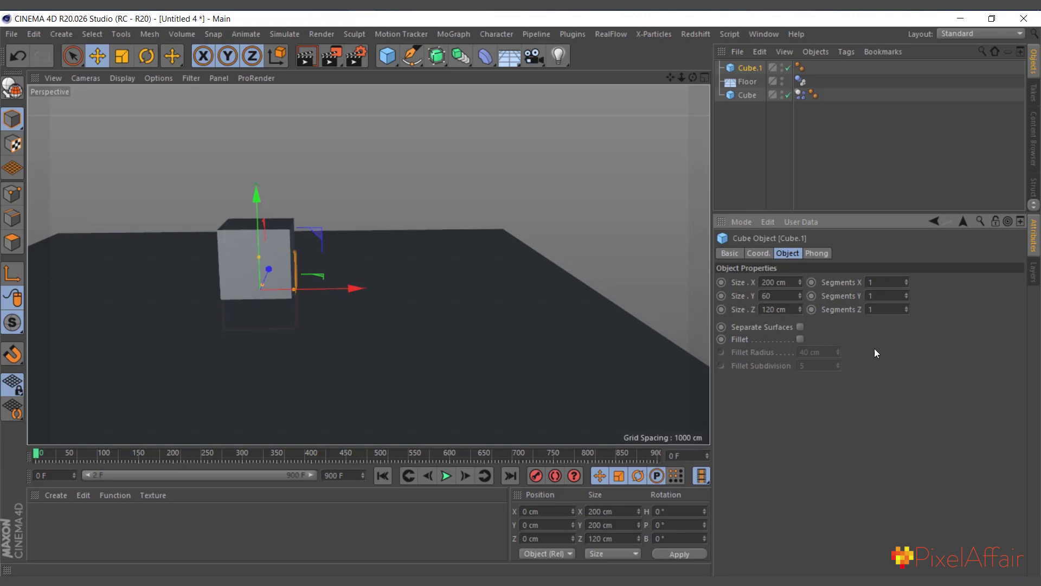
{"action": "key", "text": "Return"}
{"action": "double_click", "coordinate": [780, 283]}
{"action": "type", "text": "30"}
{"action": "key", "text": "Return"}
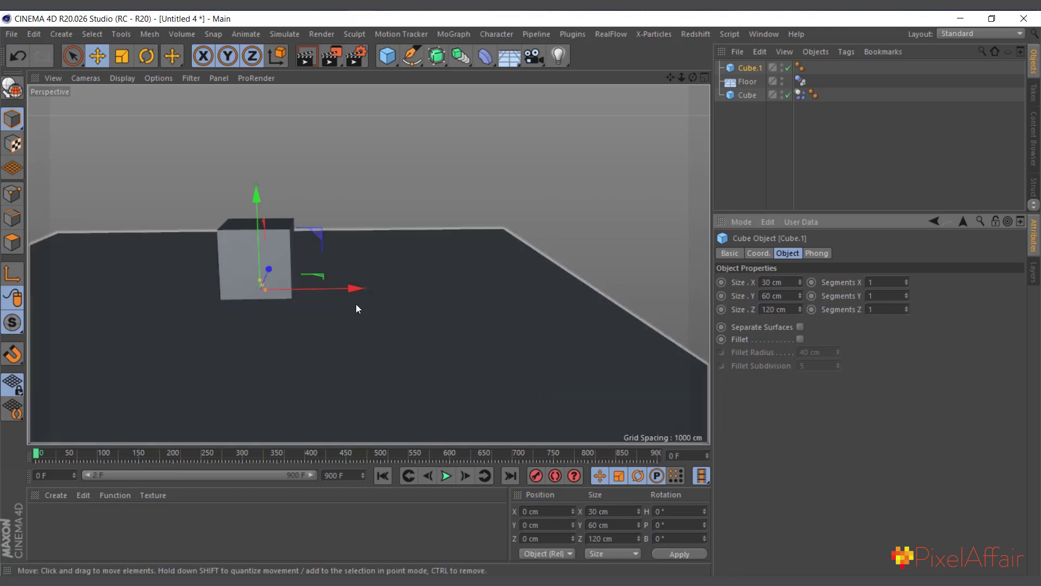
Move the small block to about 309 cm in Y and 637 cm in X, and place it inside a new MoGraph Cloner.
{"action": "left_click_drag", "start_coordinate": [257, 206], "coordinate": [253, 99]}
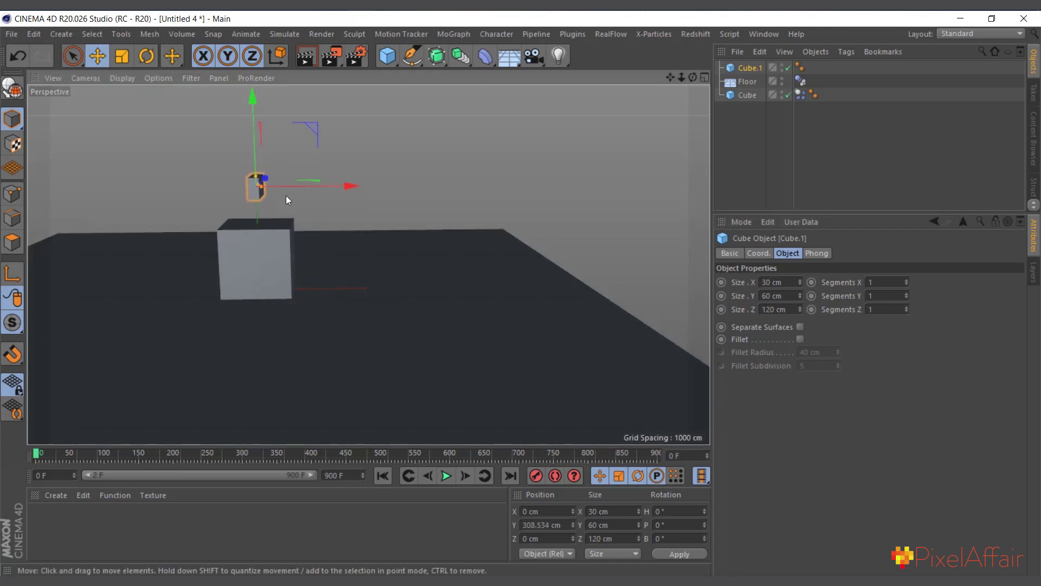
{"action": "left_click_drag", "start_coordinate": [311, 187], "coordinate": [526, 200]}
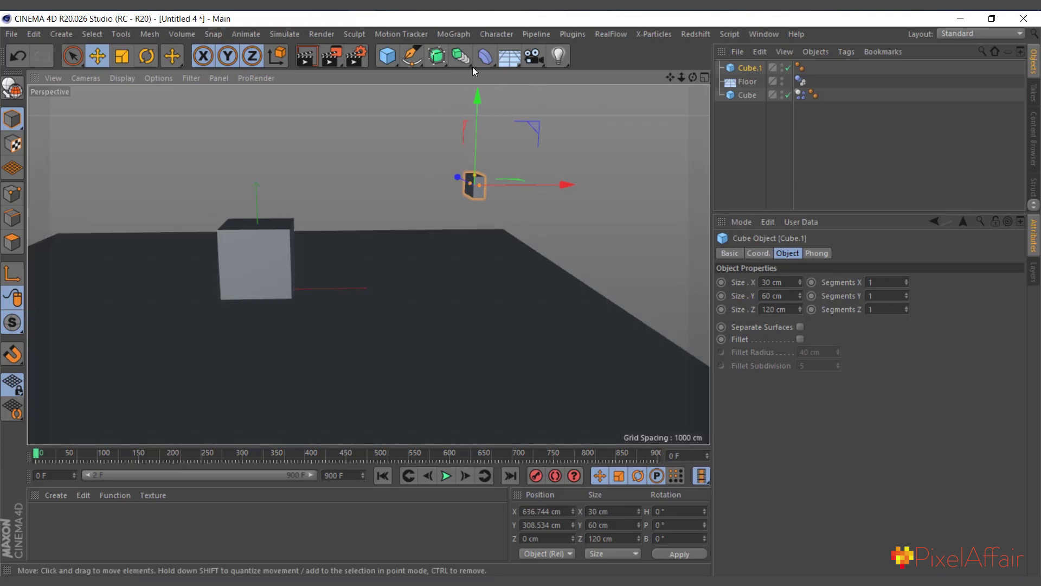
{"action": "left_click", "coordinate": [453, 34]}
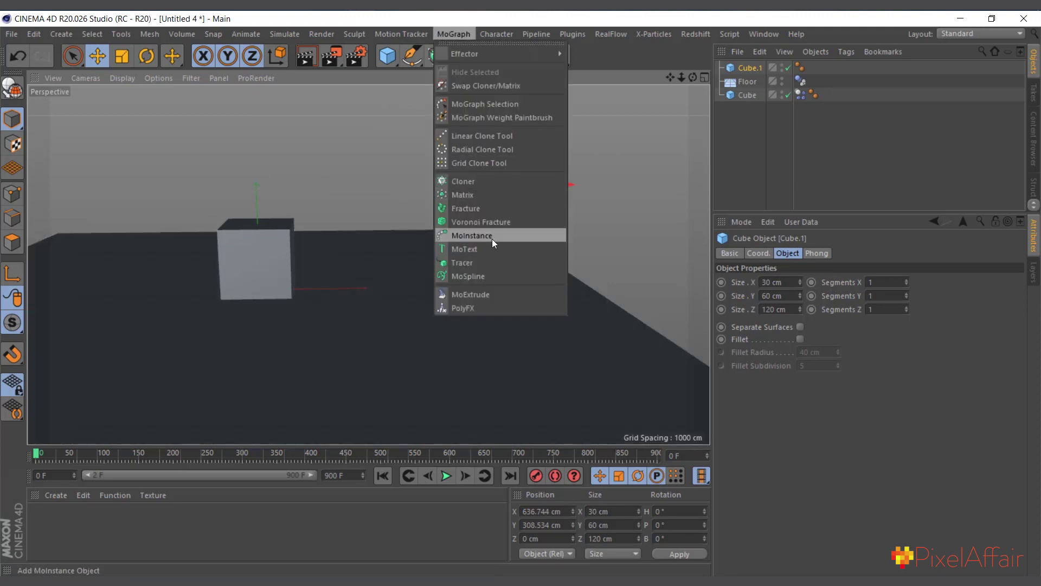
{"action": "left_click", "coordinate": [479, 184]}
{"action": "left_click_drag", "start_coordinate": [757, 86], "coordinate": [748, 67]}
{"action": "left_click", "coordinate": [749, 68]}
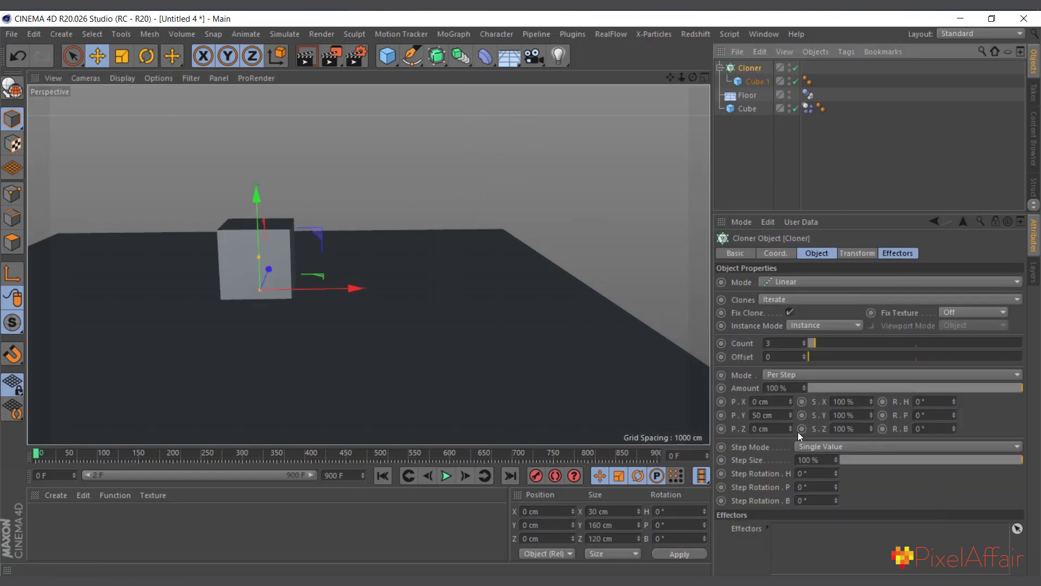
Set the Cloner's Mode to Honeycomb Array and its Orientation to X (ZY).
{"action": "left_click", "coordinate": [789, 285]}
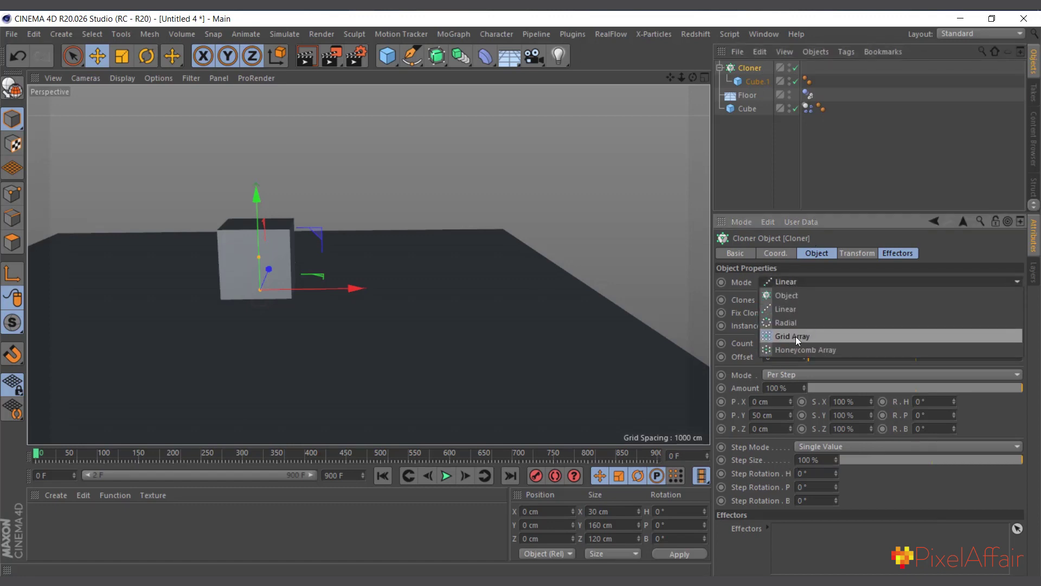
{"action": "left_click", "coordinate": [792, 349]}
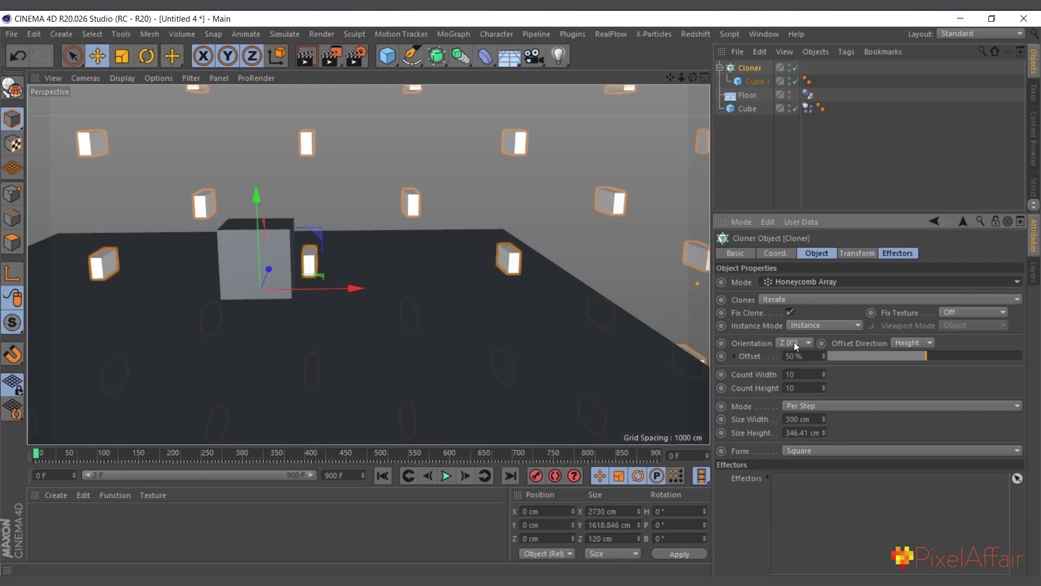
{"action": "left_click", "coordinate": [794, 343]}
{"action": "left_click", "coordinate": [795, 369]}
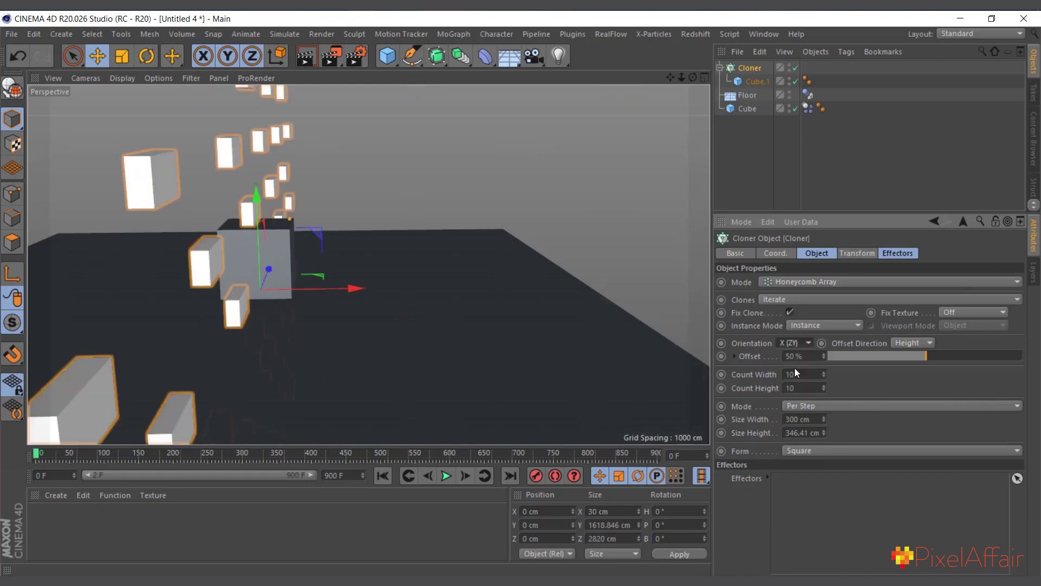
Move the Cloner to about 629 cm in X and reduce its Size Width to about 74 cm.
{"action": "left_click_drag", "start_coordinate": [329, 291], "coordinate": [523, 288]}
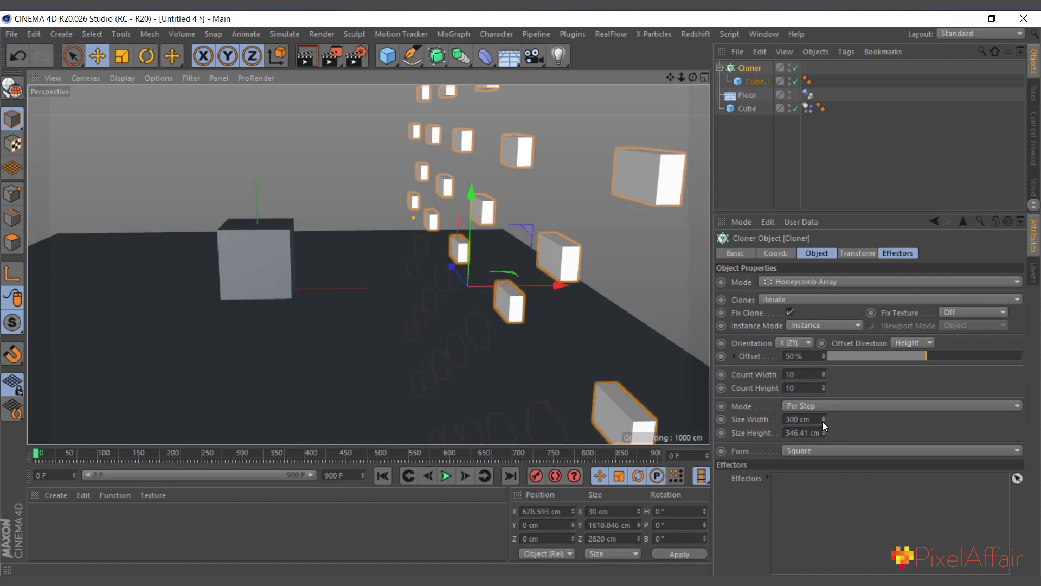
{"action": "left_click_drag", "start_coordinate": [822, 422], "coordinate": [758, 578]}
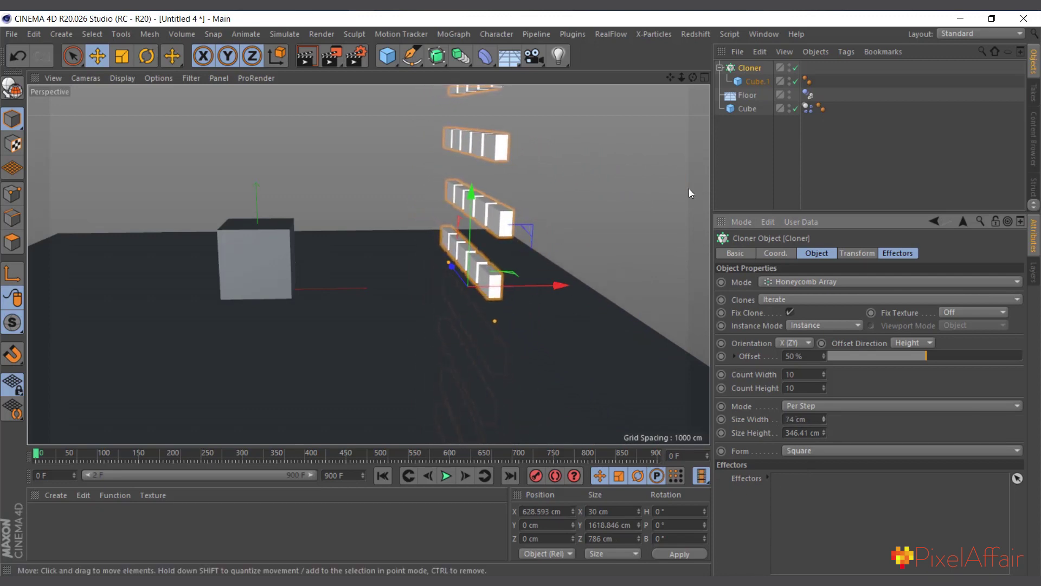
Set the Cloner's Size Width to 60 cm.
{"action": "left_click_drag", "start_coordinate": [693, 75], "coordinate": [770, 92]}
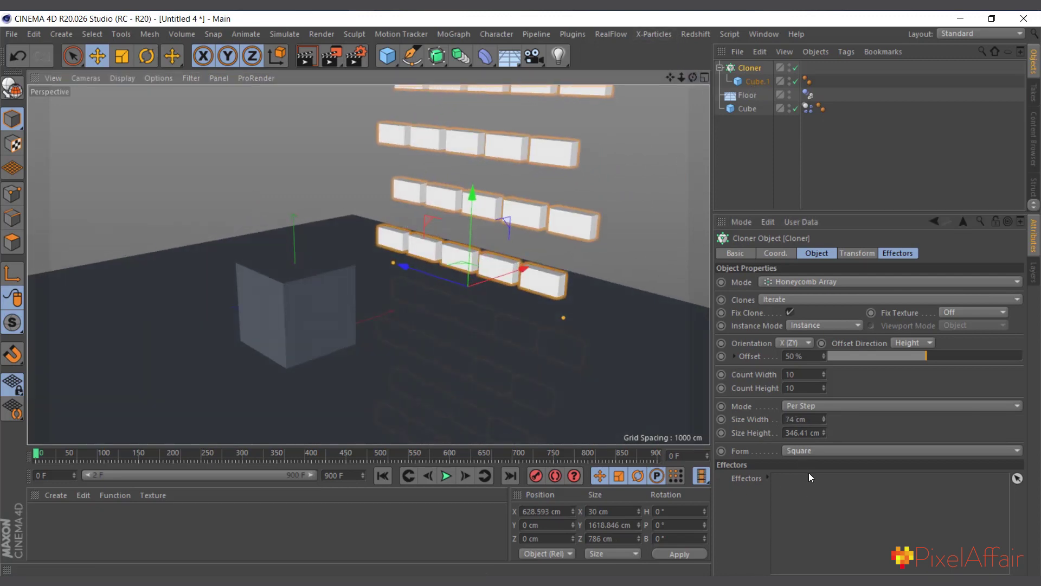
{"action": "double_click", "coordinate": [796, 420]}
{"action": "type", "text": "6"}
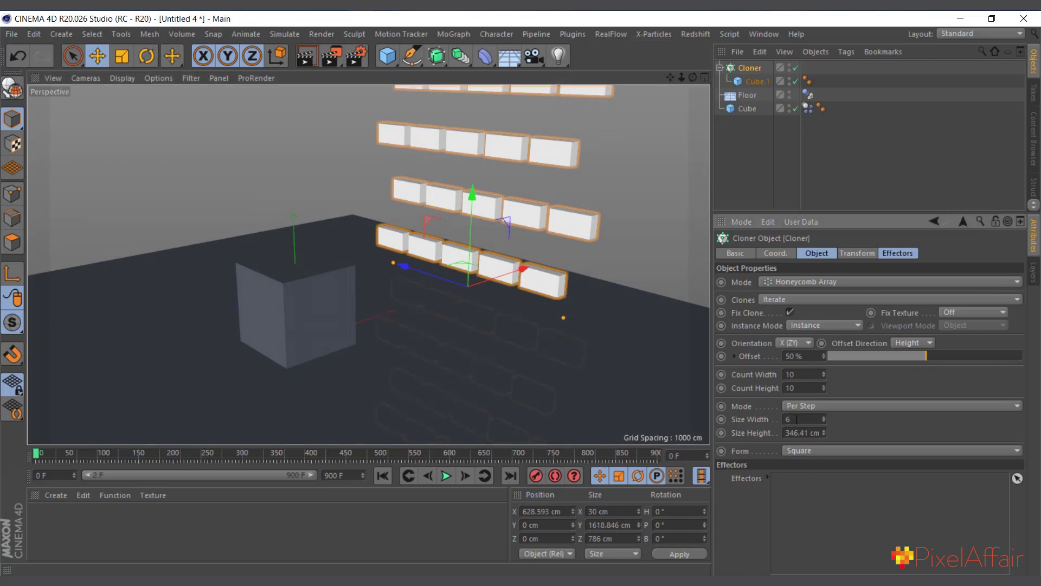
{"action": "type", "text": "0"}
{"action": "key", "text": "Return"}
{"action": "scroll", "coordinate": [490, 297], "scroll_direction": "up", "scroll_amount": 2}
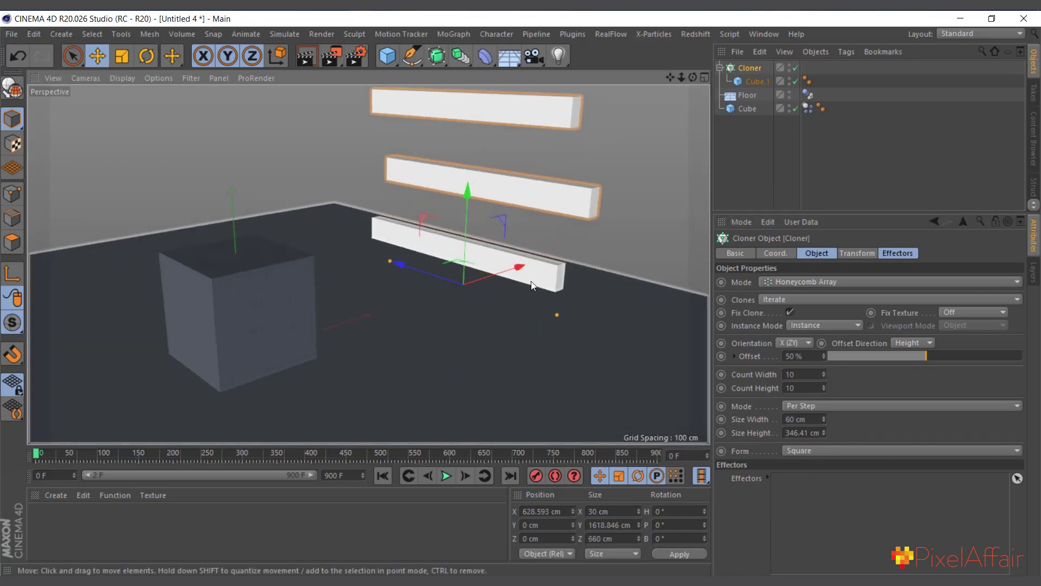
Reduce the Cloner's Size Height to about 135 cm and switch the viewport display to Gouraud Shading (Lines).
{"action": "left_click_drag", "start_coordinate": [822, 433], "coordinate": [822, 585]}
{"action": "scroll", "coordinate": [535, 204], "scroll_direction": "up", "scroll_amount": 2}
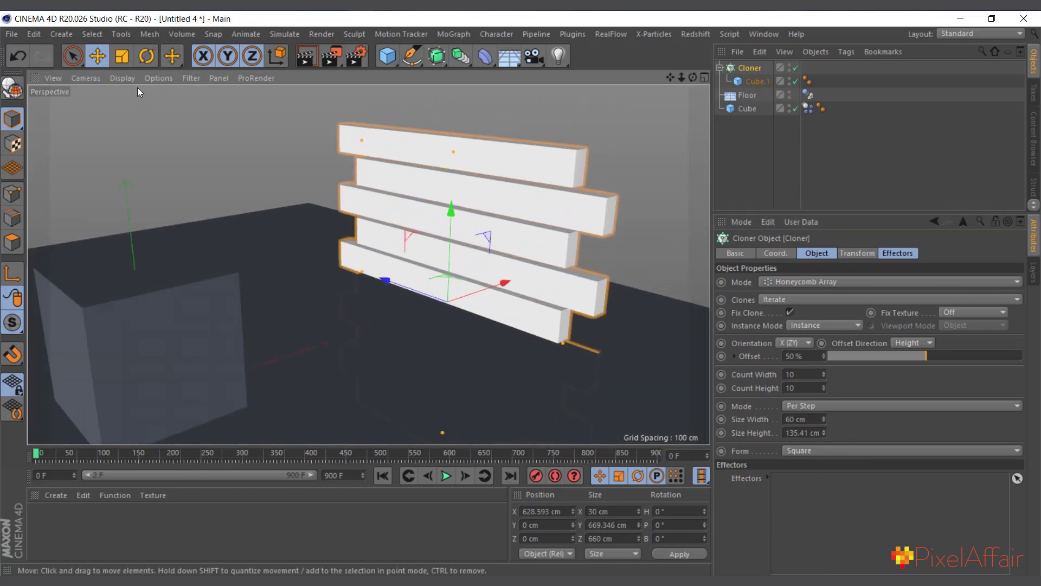
{"action": "left_click", "coordinate": [131, 78]}
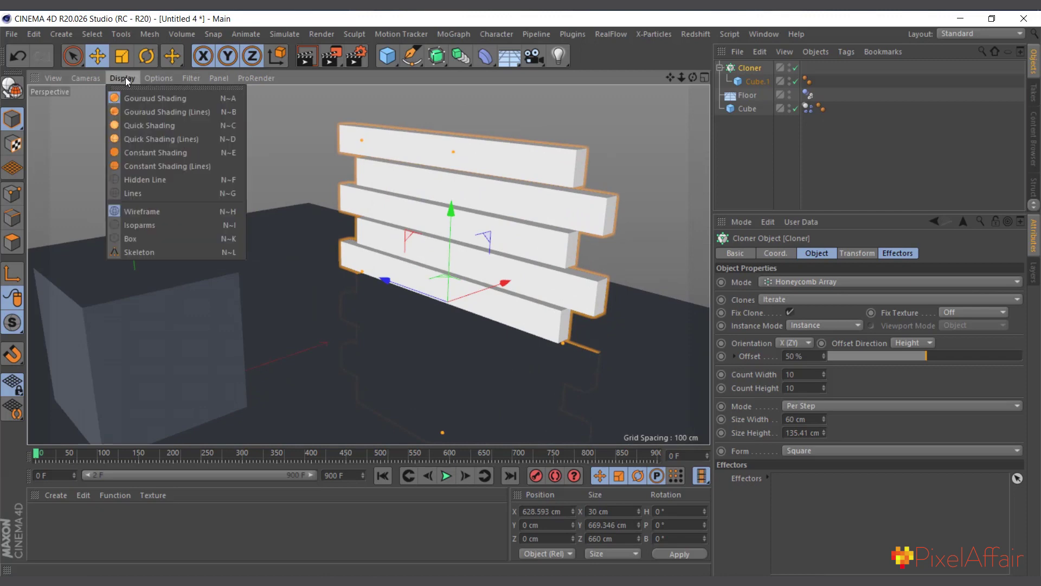
{"action": "left_click", "coordinate": [143, 112]}
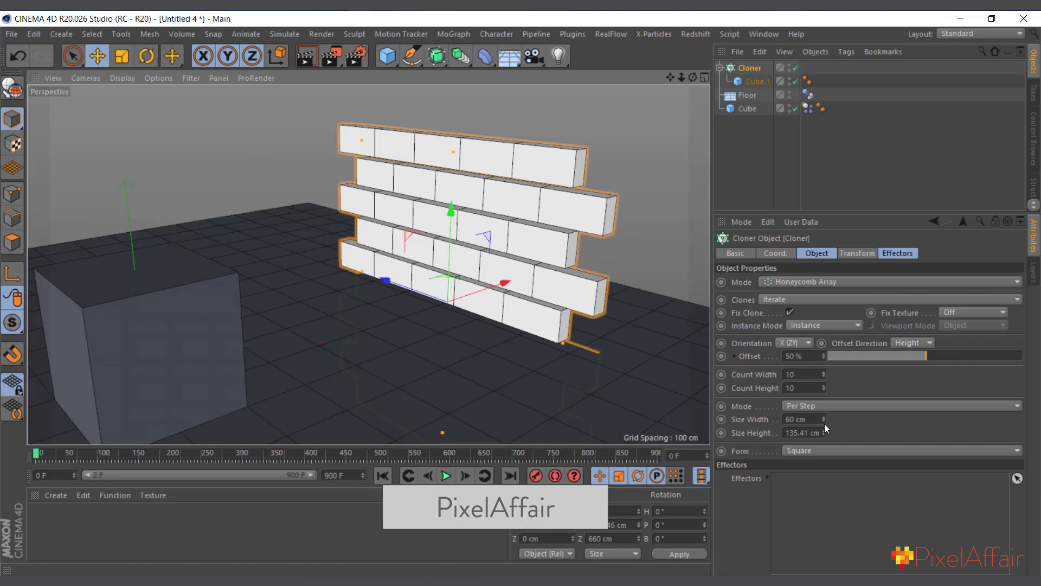
Close the gaps between the block rows by setting the Cloner's Size Height to 120 cm.
{"action": "left_click_drag", "start_coordinate": [825, 434], "coordinate": [822, 444]}
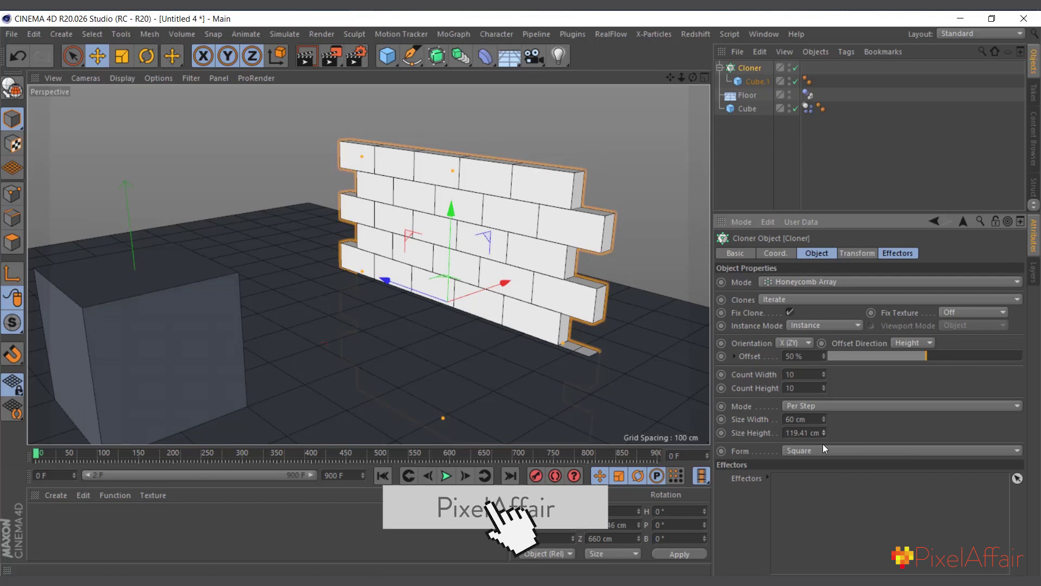
{"action": "double_click", "coordinate": [808, 434]}
{"action": "type", "text": "120"}
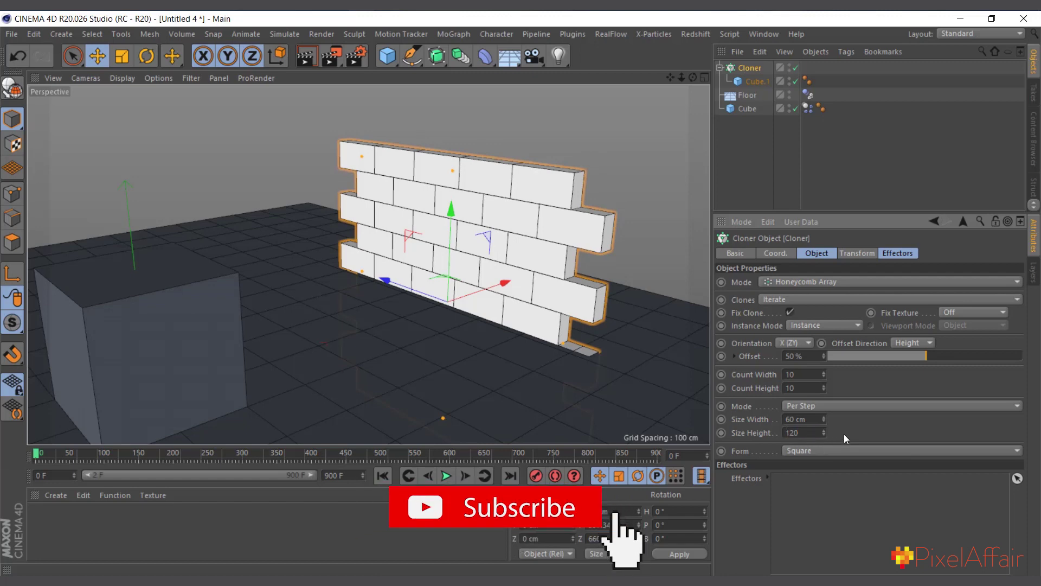
{"action": "key", "text": "Return"}
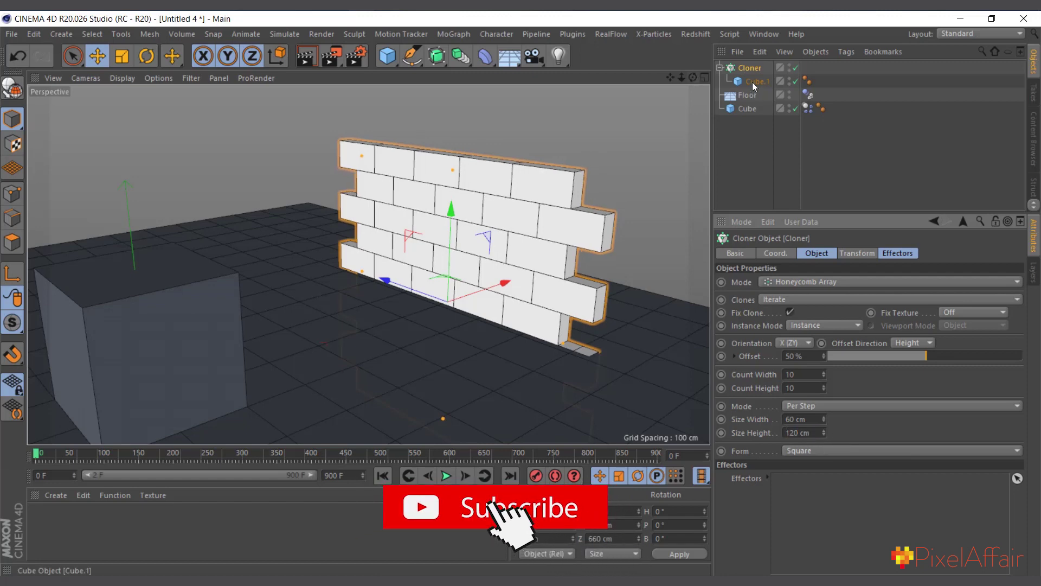
Set the Cloner's Count Width to 30 and raise the wall to about 300 cm in Y.
{"action": "mouse_move", "coordinate": [824, 376]}
{"action": "left_mouse_down"}
{"action": "mouse_move", "coordinate": [813, 344]}
{"action": "mouse_move", "coordinate": [825, 372]}
{"action": "left_mouse_up"}
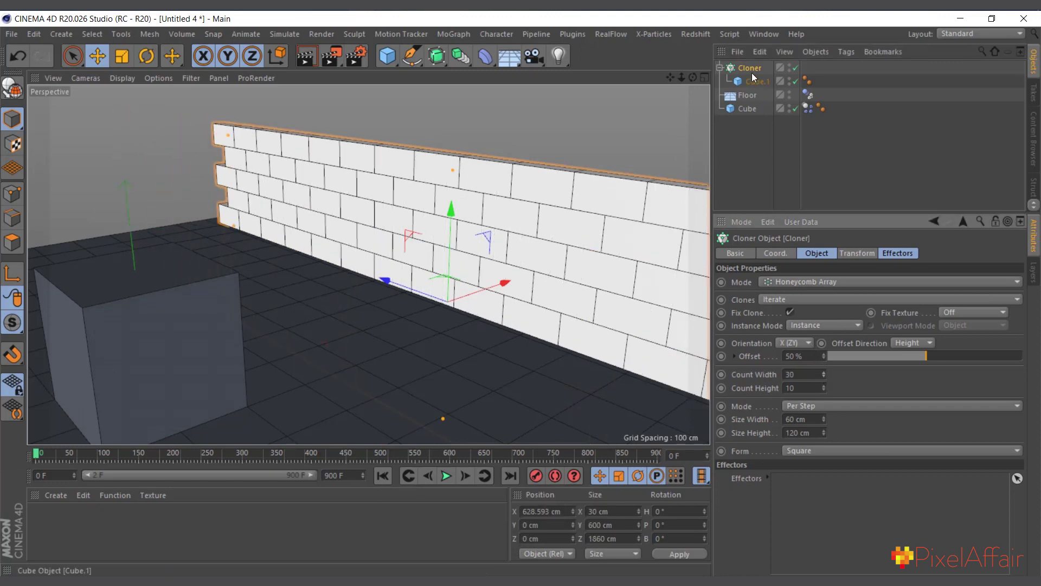
{"action": "left_click_drag", "start_coordinate": [449, 251], "coordinate": [411, 102]}
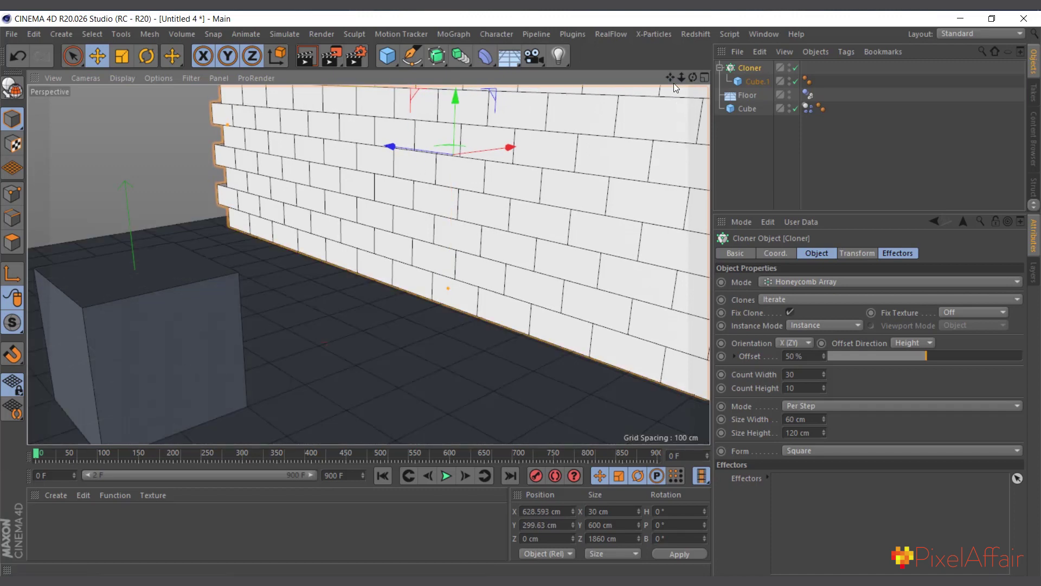
Move the block wall away from the cube to about 1343 cm in X.
{"action": "left_click_drag", "start_coordinate": [691, 79], "coordinate": [623, 82]}
{"action": "scroll", "coordinate": [359, 251], "scroll_direction": "down", "scroll_amount": 5}
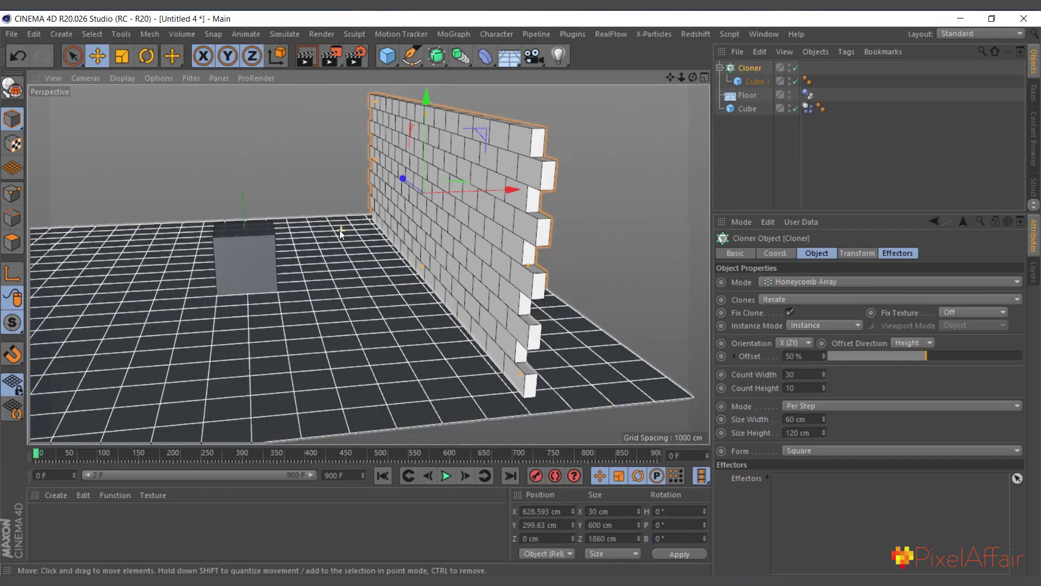
{"action": "scroll", "coordinate": [358, 250], "scroll_direction": "down", "scroll_amount": 6}
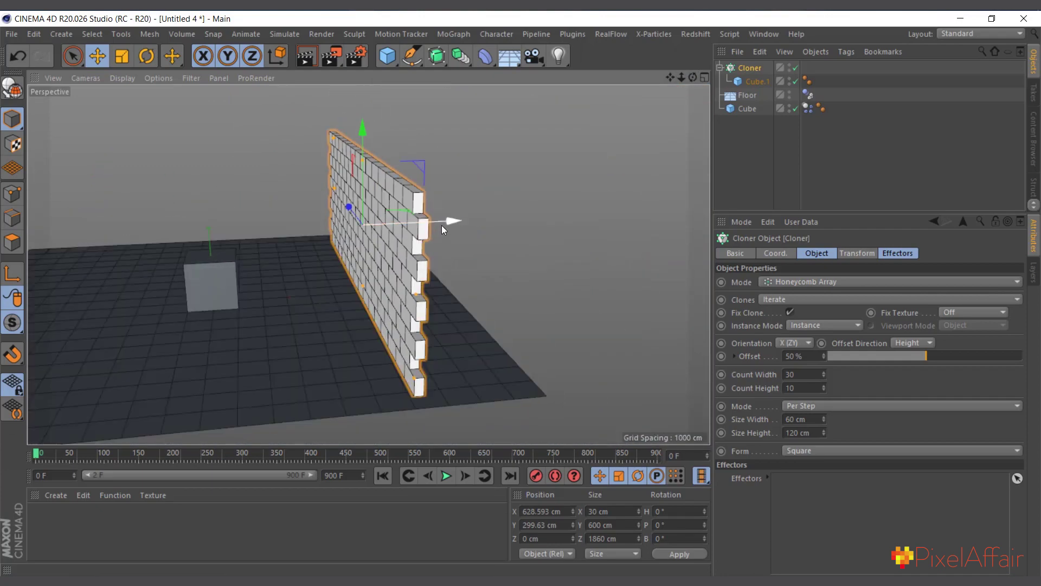
{"action": "left_click_drag", "start_coordinate": [442, 224], "coordinate": [599, 220]}
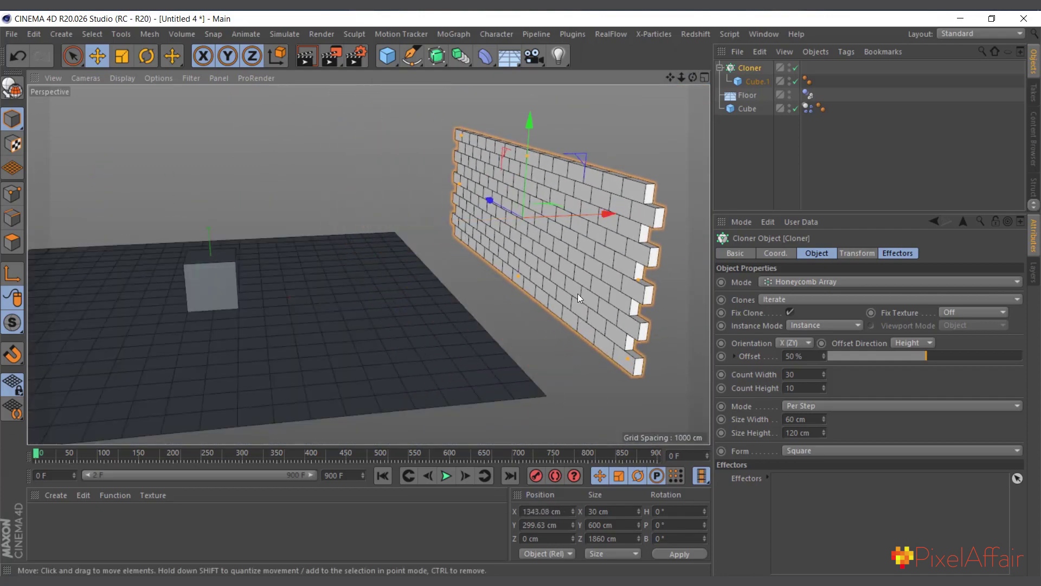
Play the simulation to watch the cube roll toward the wall, stop it and return to frame 0.
{"action": "left_click", "coordinate": [446, 475]}
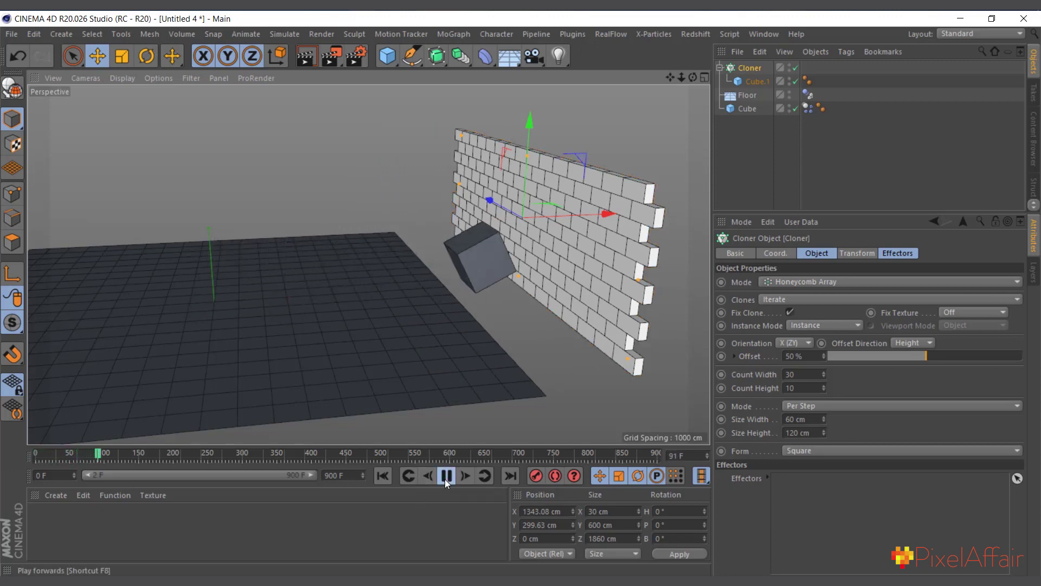
{"action": "left_click", "coordinate": [445, 479]}
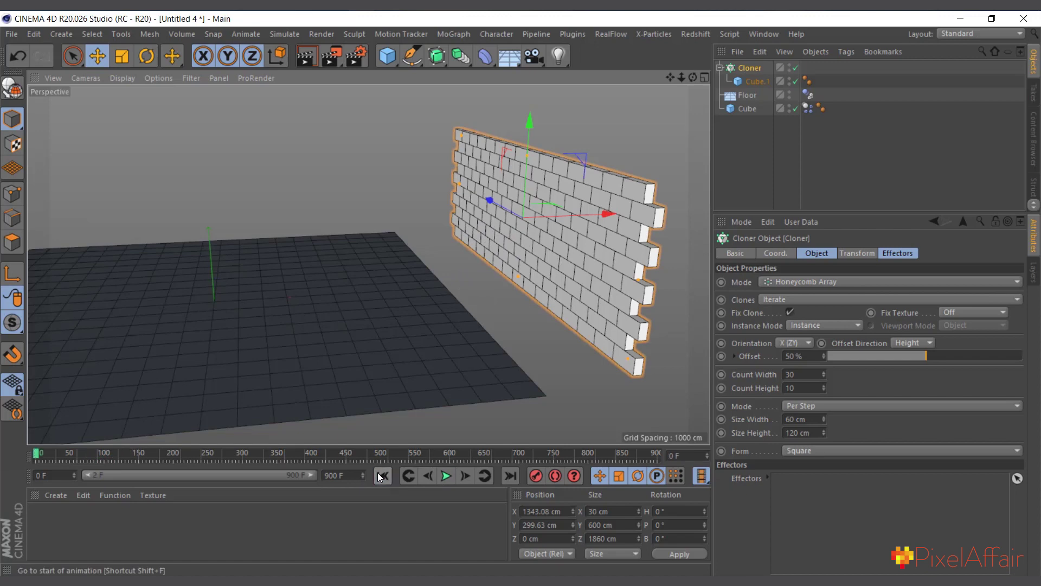
{"action": "left_click", "coordinate": [383, 476]}
Add a Rigid Body simulation tag to the Cloner.
{"action": "right_click", "coordinate": [749, 67]}
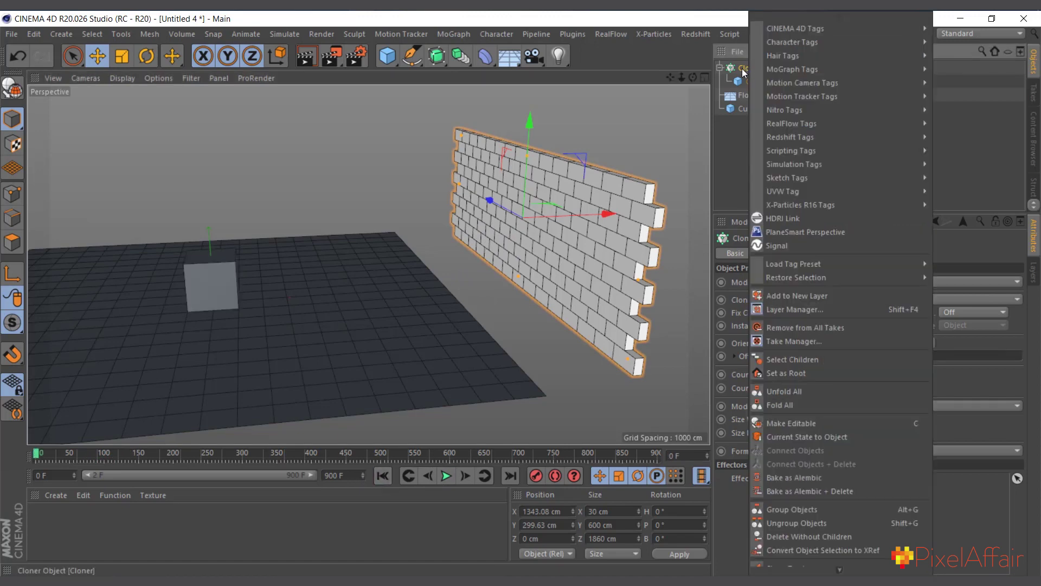
{"action": "left_click", "coordinate": [742, 68]}
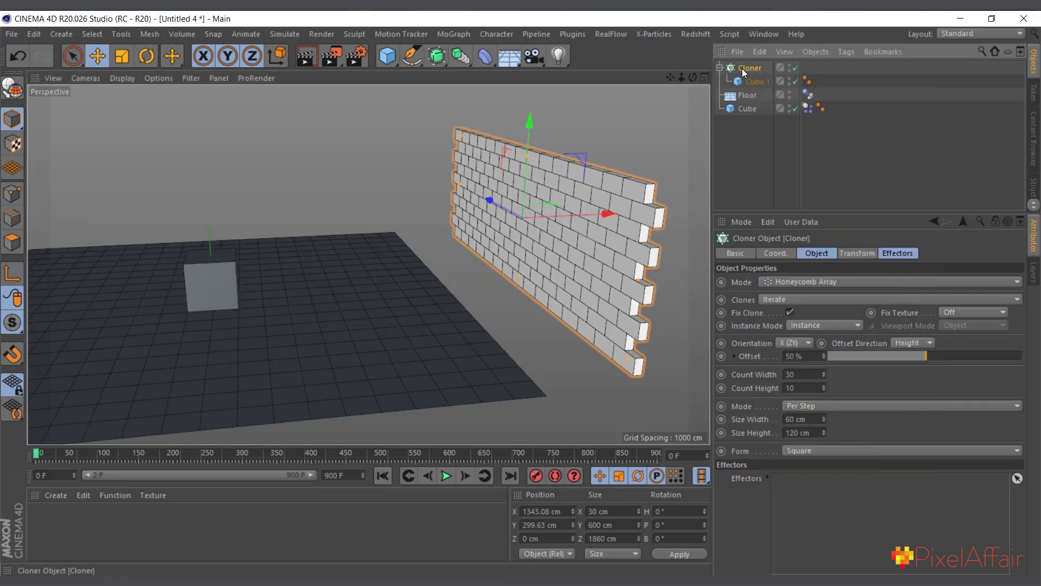
{"action": "right_click", "coordinate": [741, 68]}
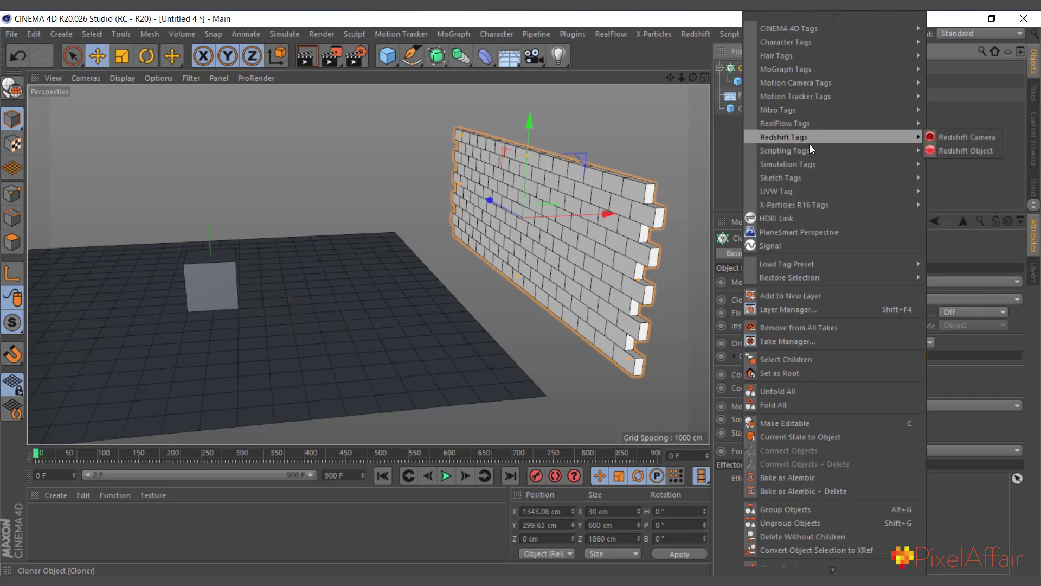
{"action": "mouse_move", "coordinate": [804, 163]}
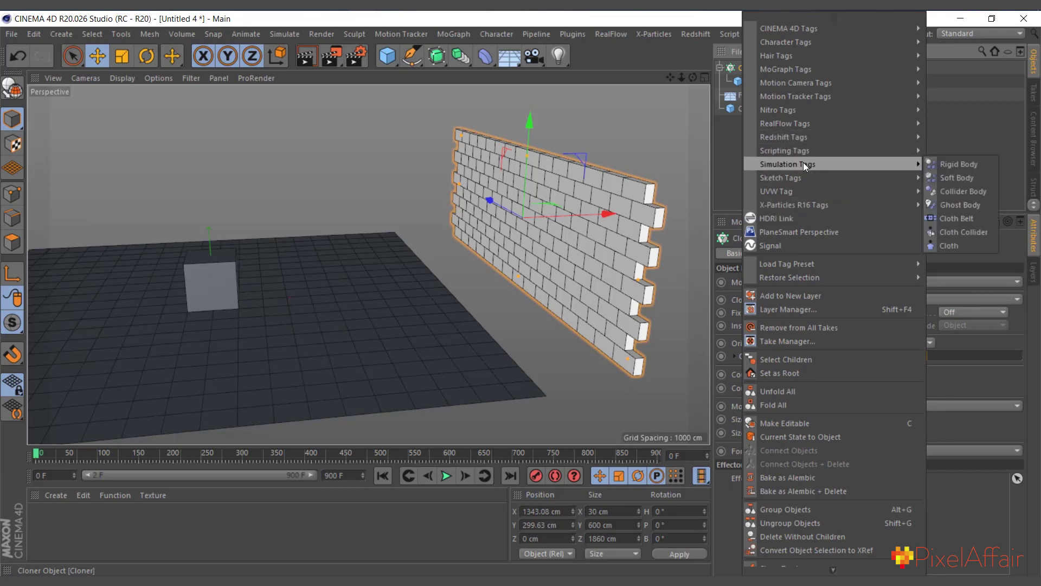
{"action": "left_click", "coordinate": [943, 165]}
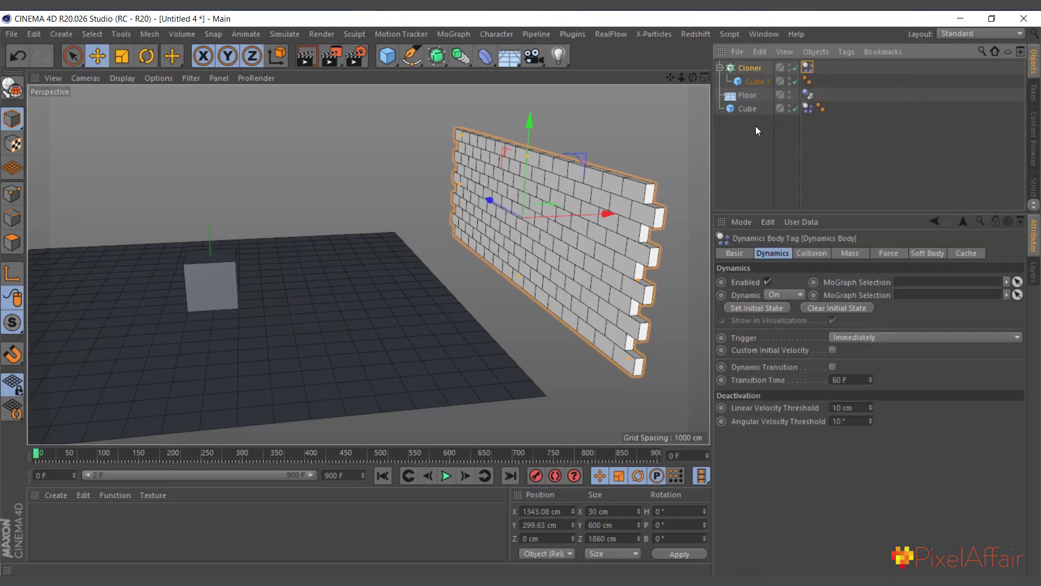
Play the simulation to check how the rigid-body wall reacts to the cube, and return to frame 0.
{"action": "left_click", "coordinate": [447, 475]}
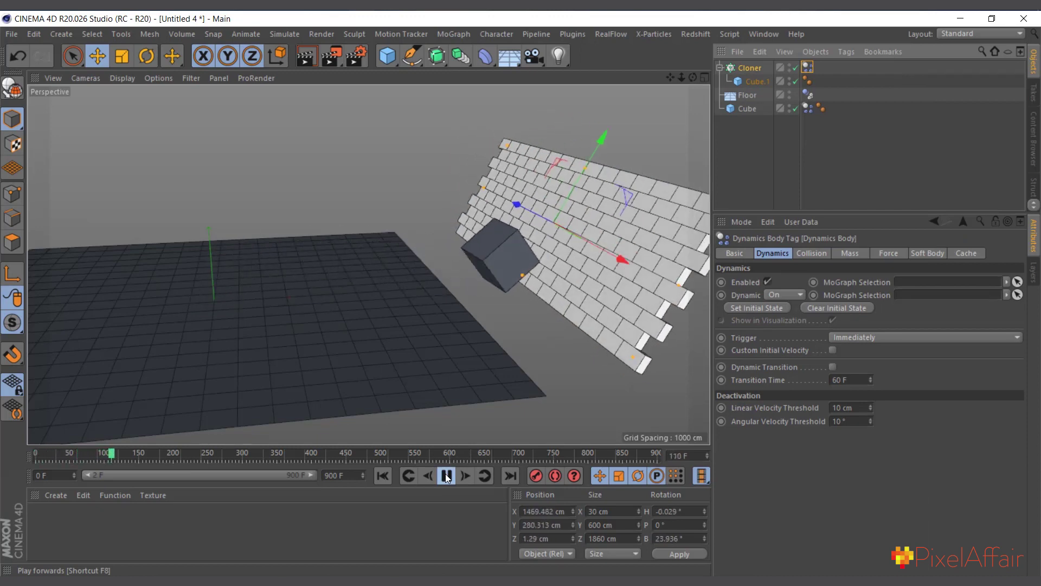
{"action": "left_click", "coordinate": [447, 476]}
{"action": "left_click", "coordinate": [383, 476]}
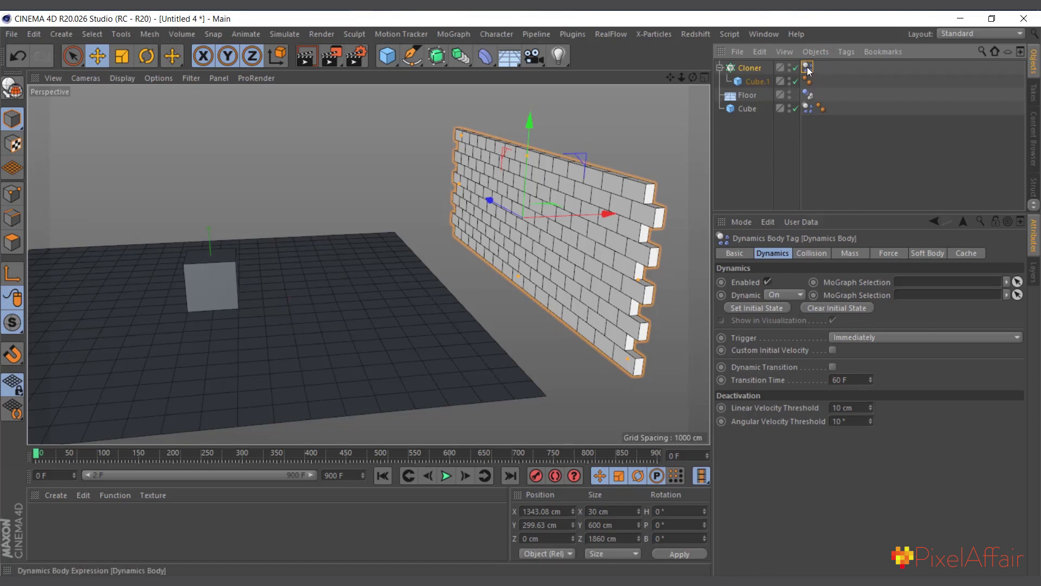
Set Individual Elements to All in the collision settings of the Cloner's Dynamics Body tag.
{"action": "left_click", "coordinate": [815, 252]}
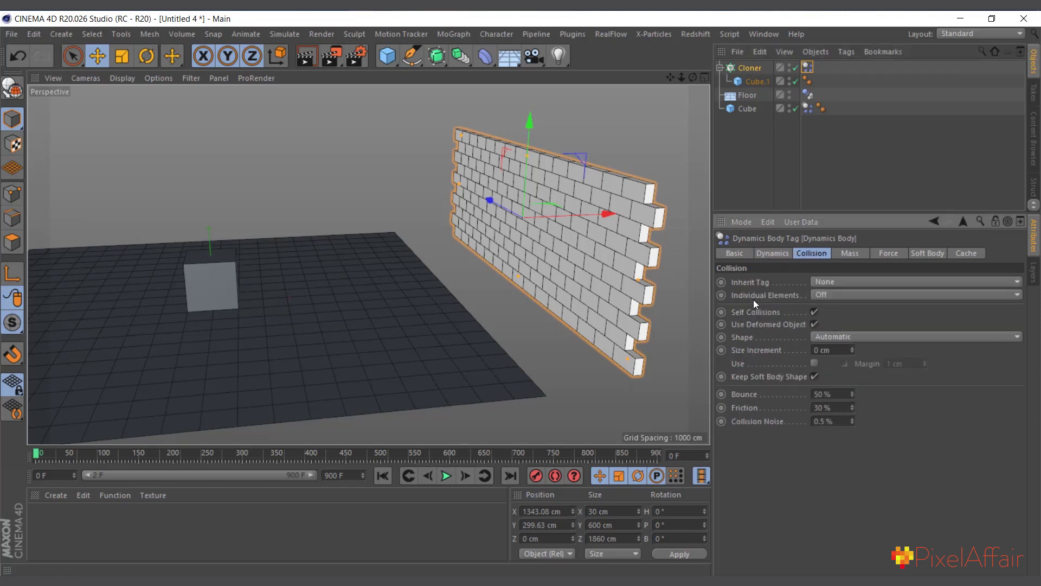
{"action": "left_click", "coordinate": [822, 295]}
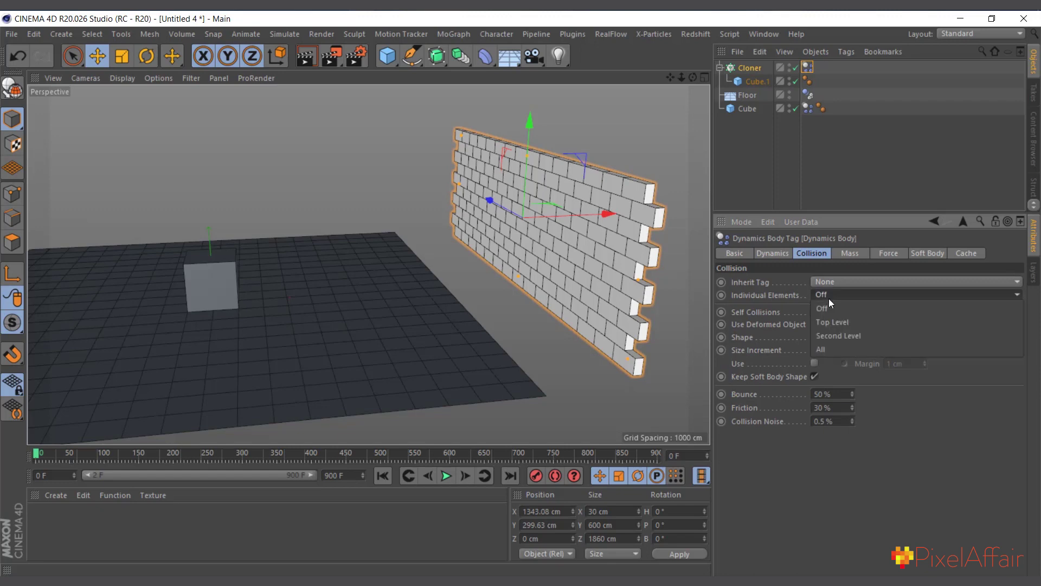
{"action": "left_click", "coordinate": [831, 347]}
Play the simulation to check how the individual blocks collide with the cube, and rewind to frame 0.
{"action": "left_click", "coordinate": [446, 476]}
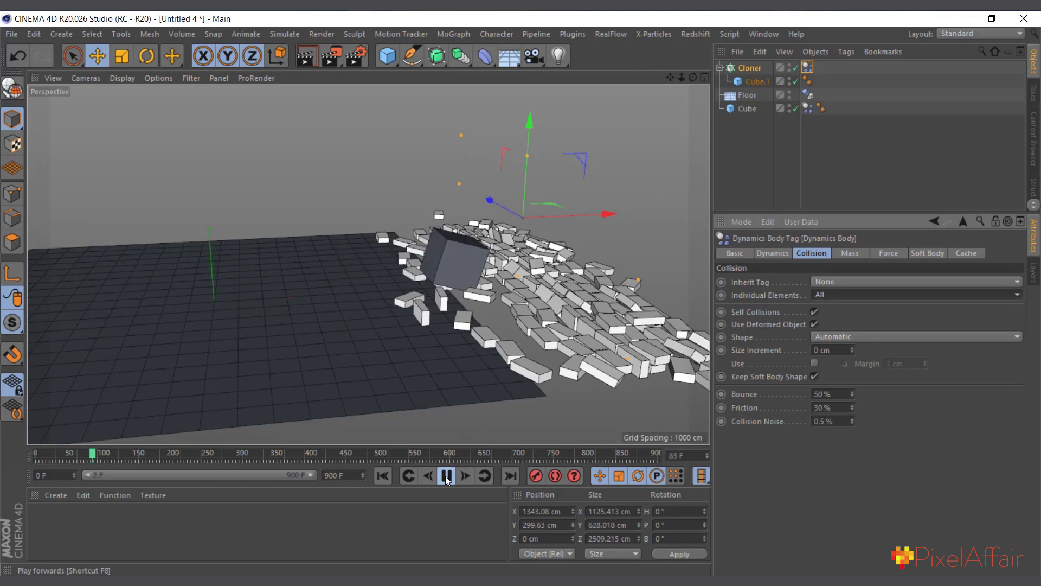
{"action": "left_click", "coordinate": [446, 477]}
{"action": "left_click", "coordinate": [384, 477]}
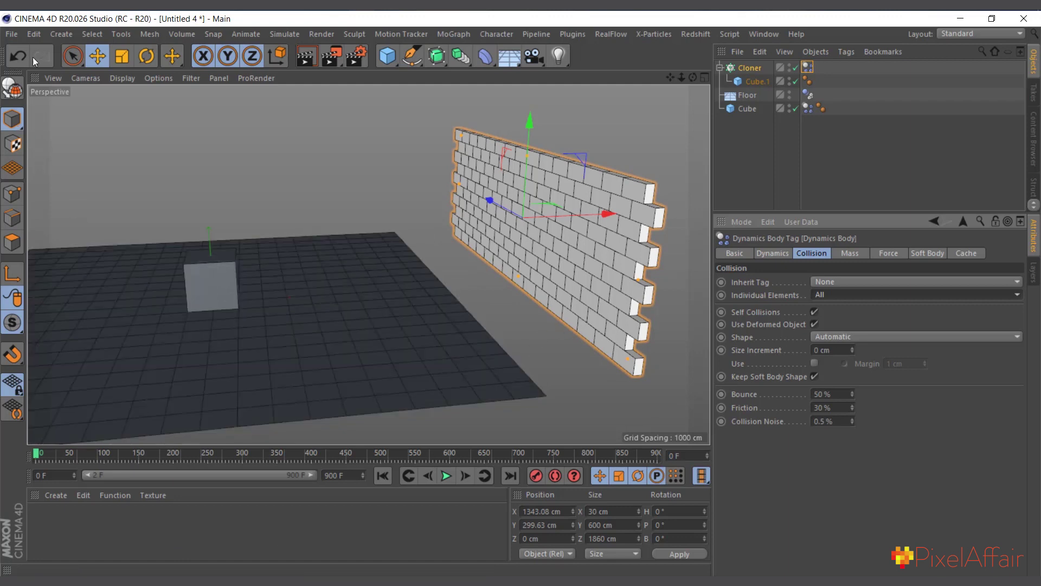
Open the project settings to examine the general dynamics values, including gravity.
{"action": "left_click", "coordinate": [35, 34]}
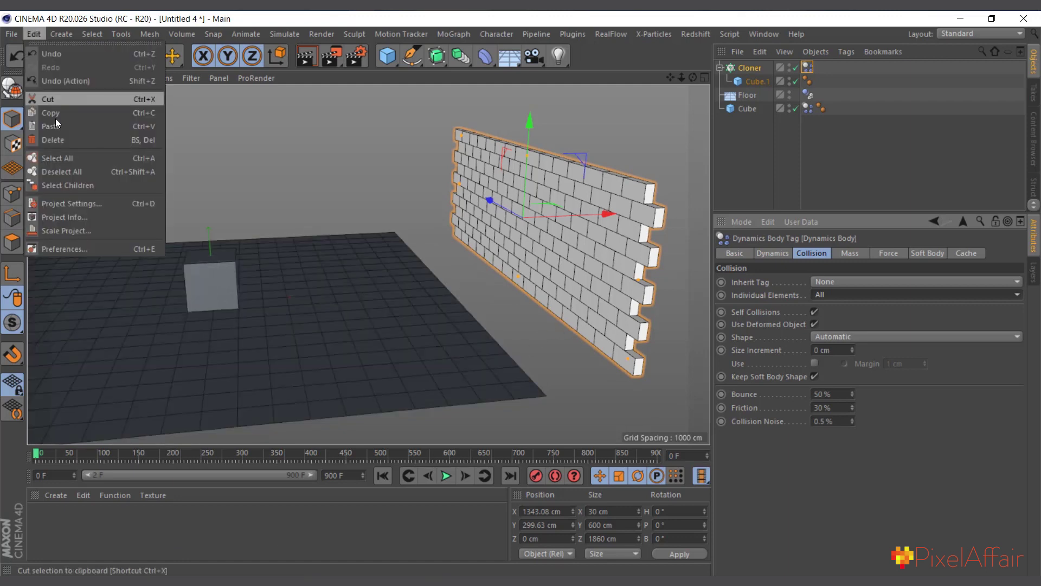
{"action": "left_click", "coordinate": [81, 204]}
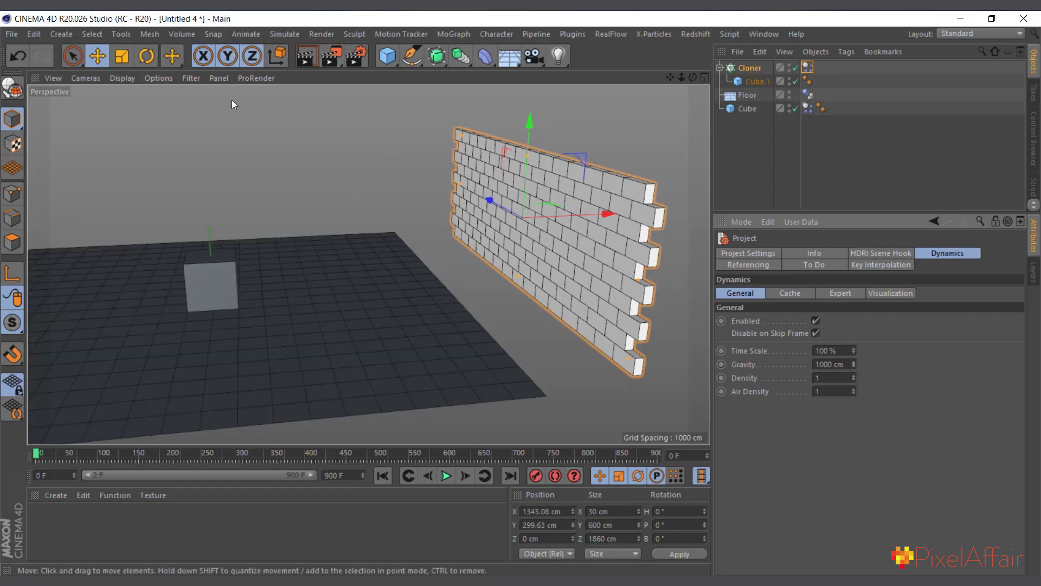
Add a Gravity particle force to the scene, set its Acceleration to 10000 cm, and keep it selected.
{"action": "left_click", "coordinate": [286, 34]}
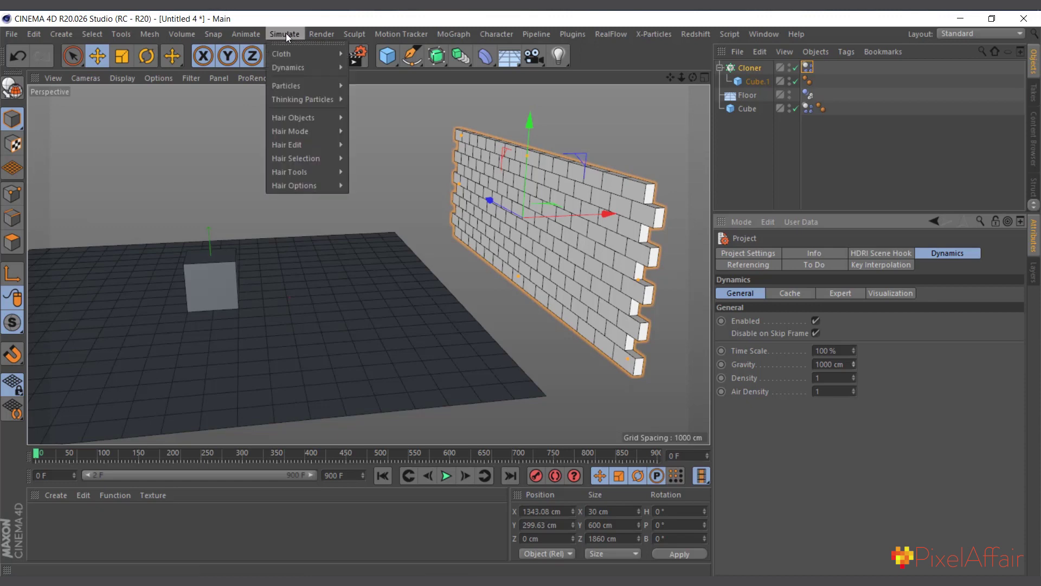
{"action": "mouse_move", "coordinate": [294, 85]}
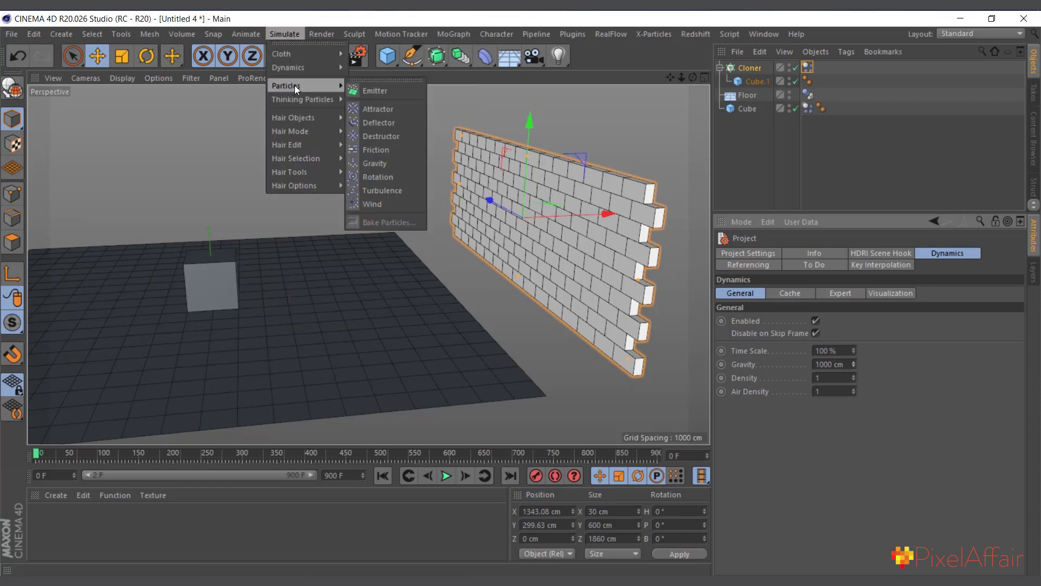
{"action": "left_click", "coordinate": [373, 163]}
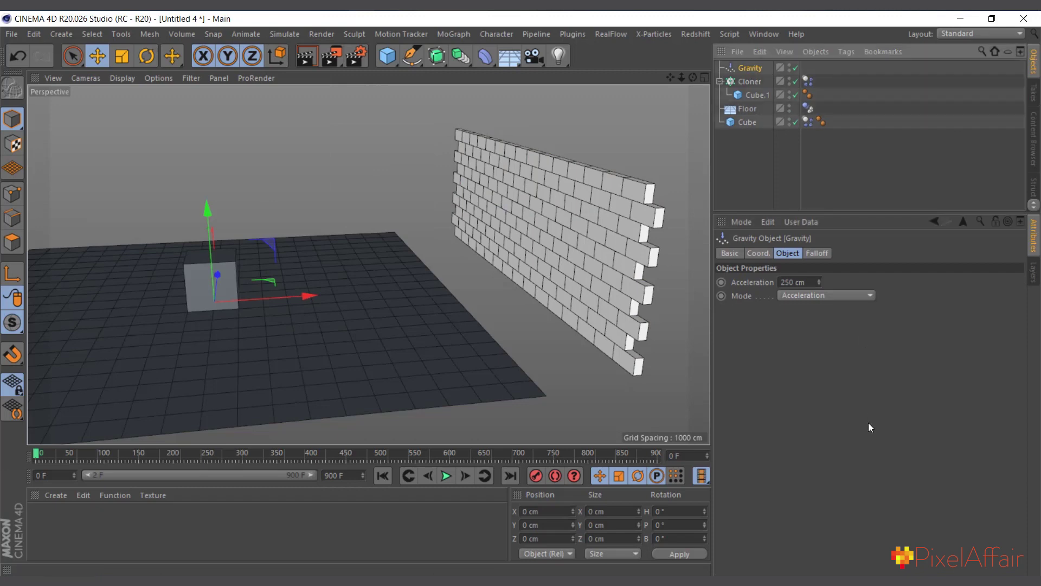
{"action": "double_click", "coordinate": [798, 282]}
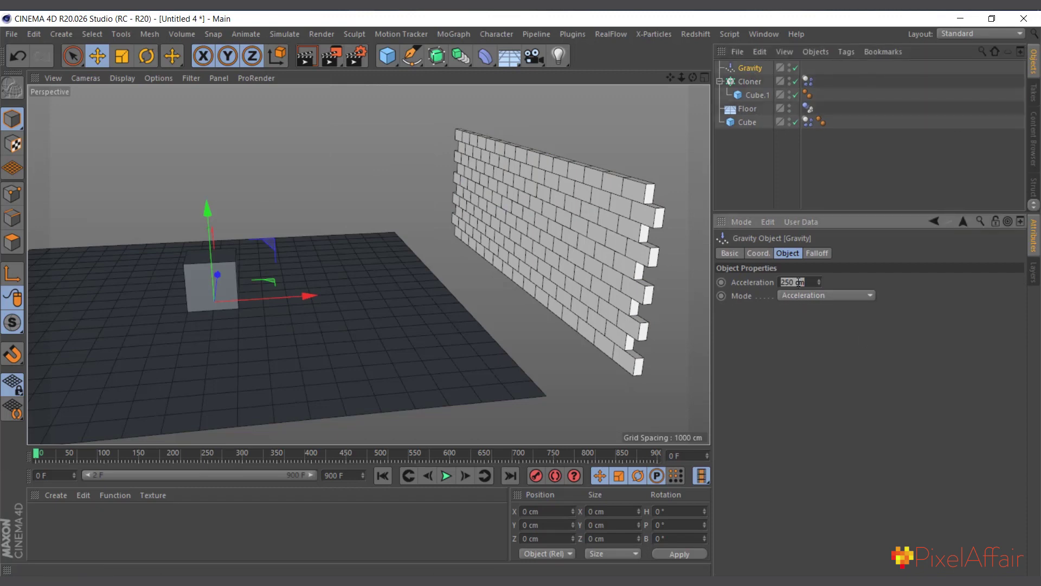
{"action": "type", "text": "10000"}
{"action": "key", "text": "Return"}
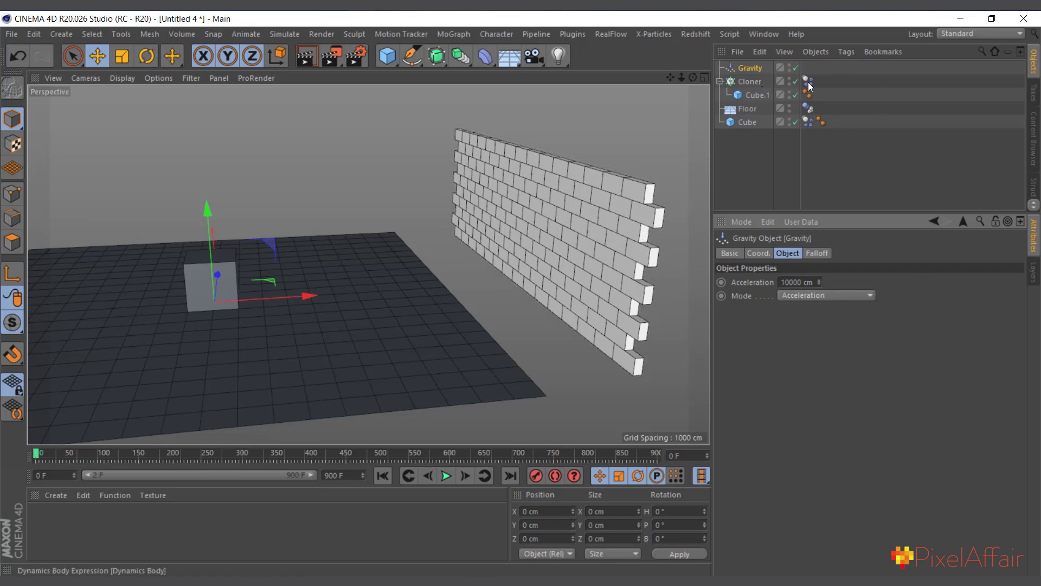
{"action": "left_click", "coordinate": [761, 82]}
{"action": "left_click", "coordinate": [749, 69]}
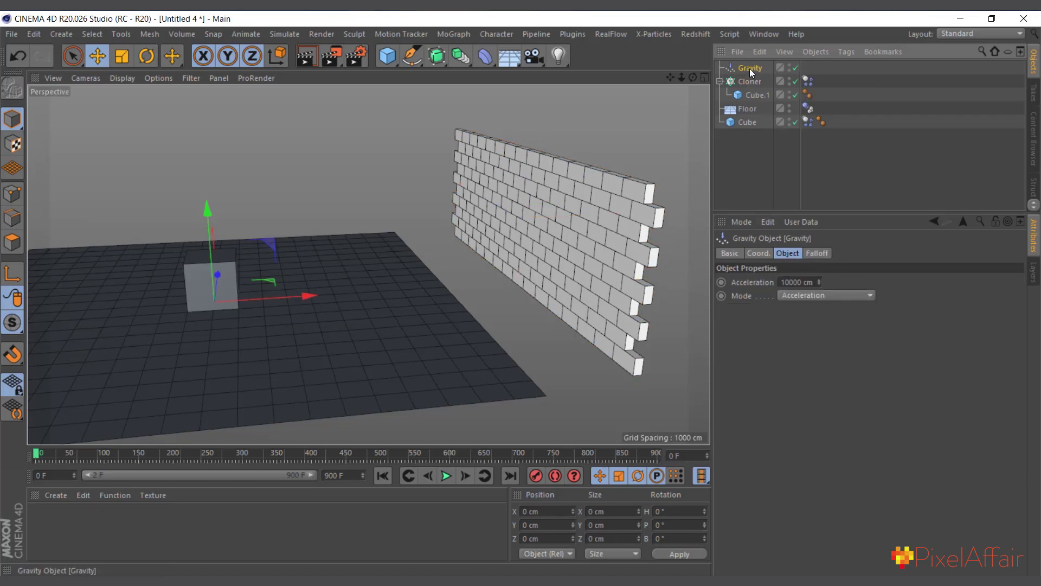
Exclude the Gravity object from the forces acting on the Cloner's Dynamics Body tag.
{"action": "left_click", "coordinate": [808, 82]}
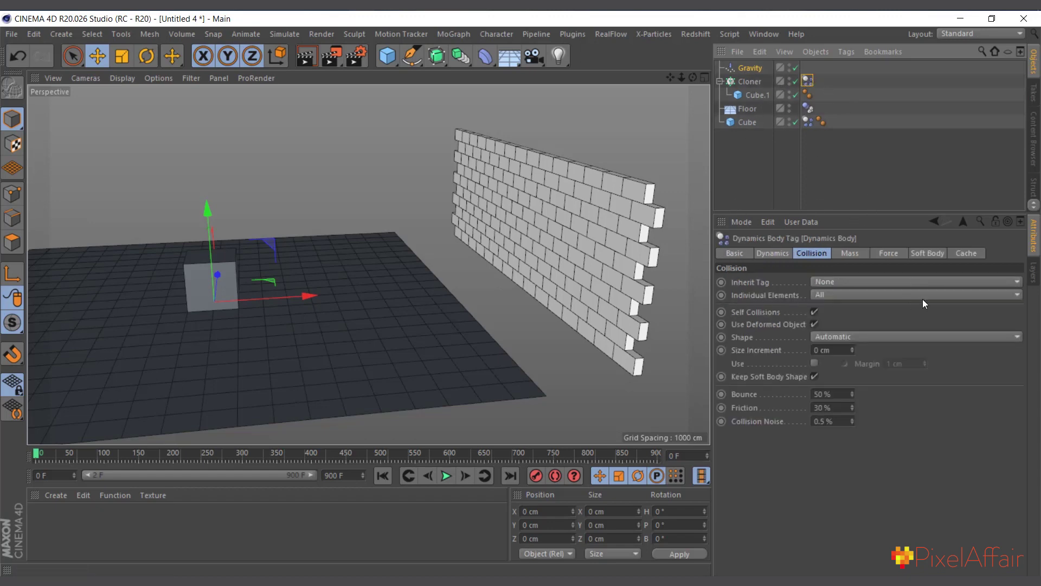
{"action": "left_click", "coordinate": [889, 254]}
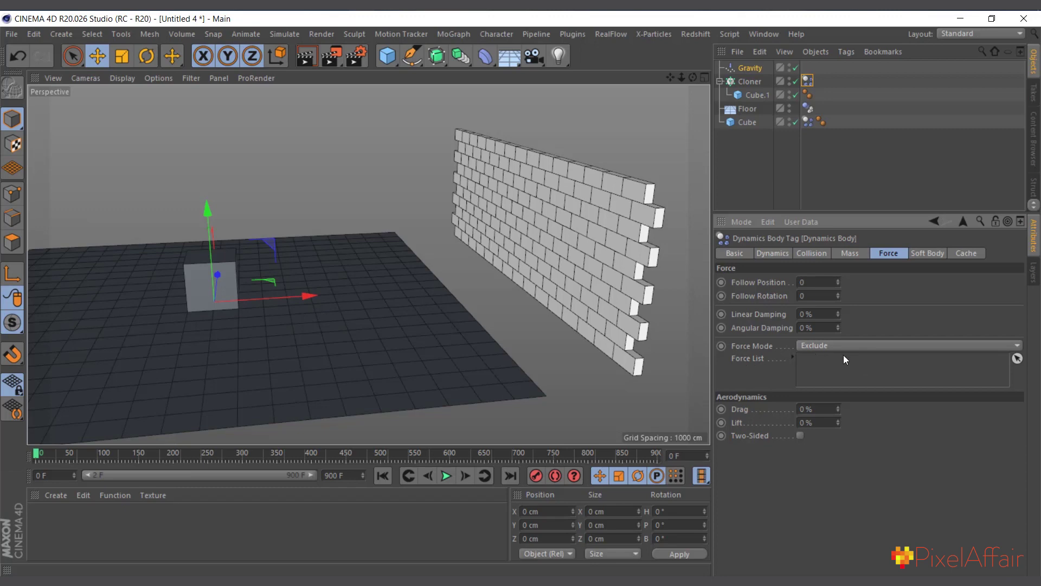
{"action": "left_click_drag", "start_coordinate": [747, 70], "coordinate": [870, 374]}
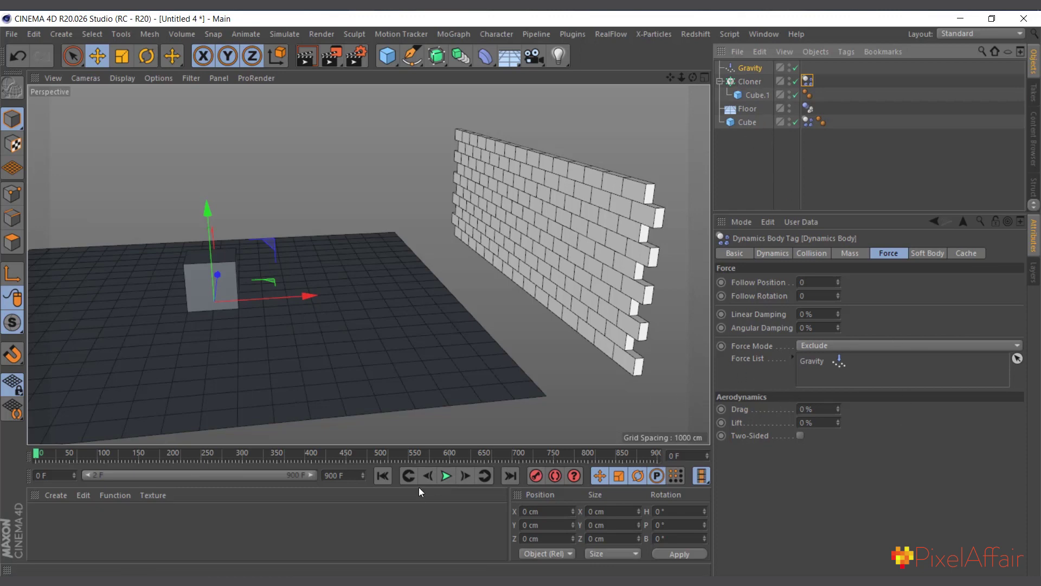
Play the simulation to check how the cube breaks through the wall, also from the wall's side, and rewind to frame 0.
{"action": "left_click", "coordinate": [446, 476]}
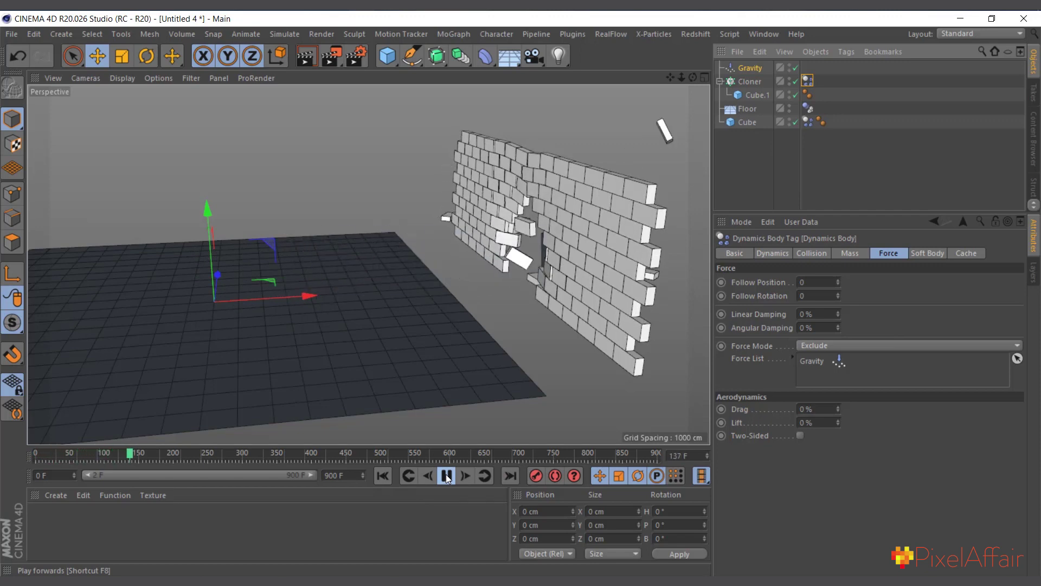
{"action": "left_click", "coordinate": [446, 475]}
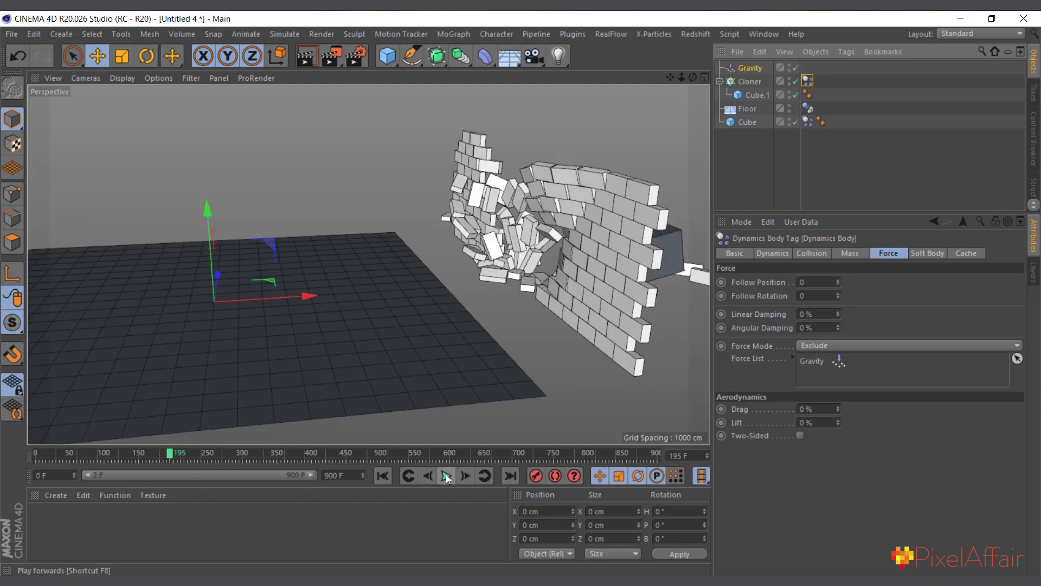
{"action": "left_click", "coordinate": [382, 476]}
{"action": "left_click", "coordinate": [447, 476]}
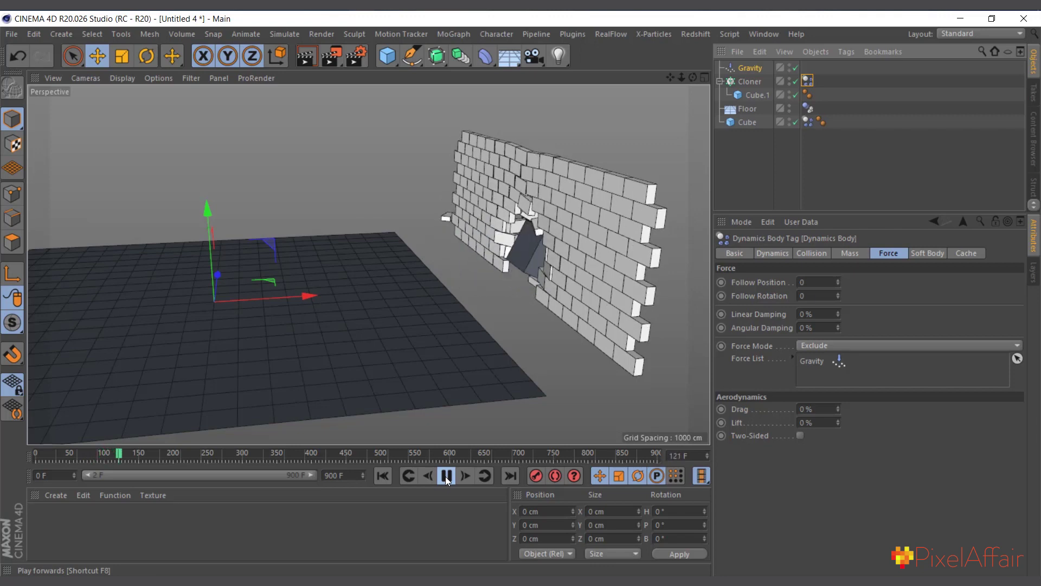
{"action": "left_click", "coordinate": [447, 476]}
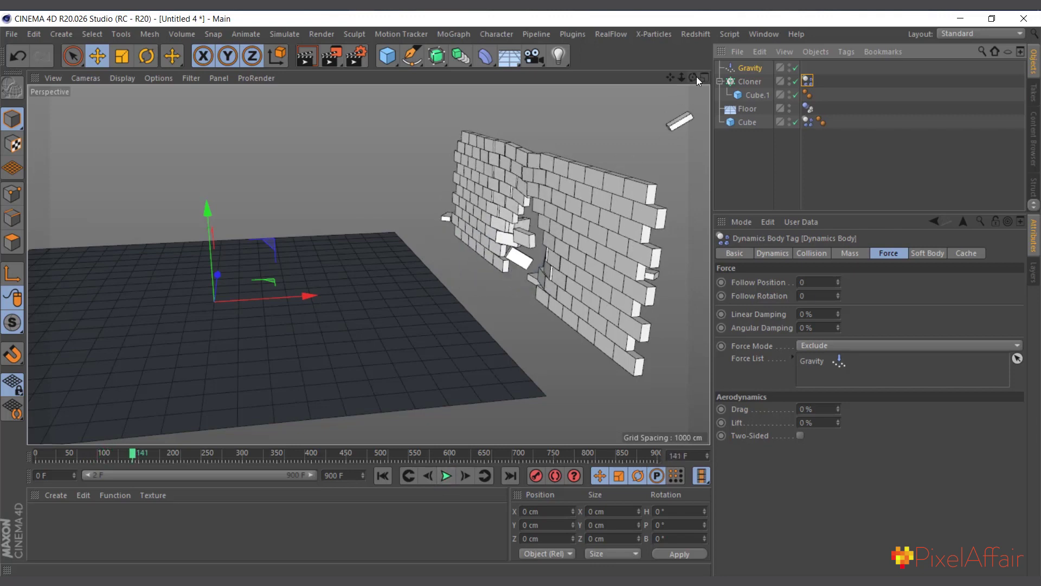
{"action": "left_click_drag", "start_coordinate": [693, 78], "coordinate": [291, 284]}
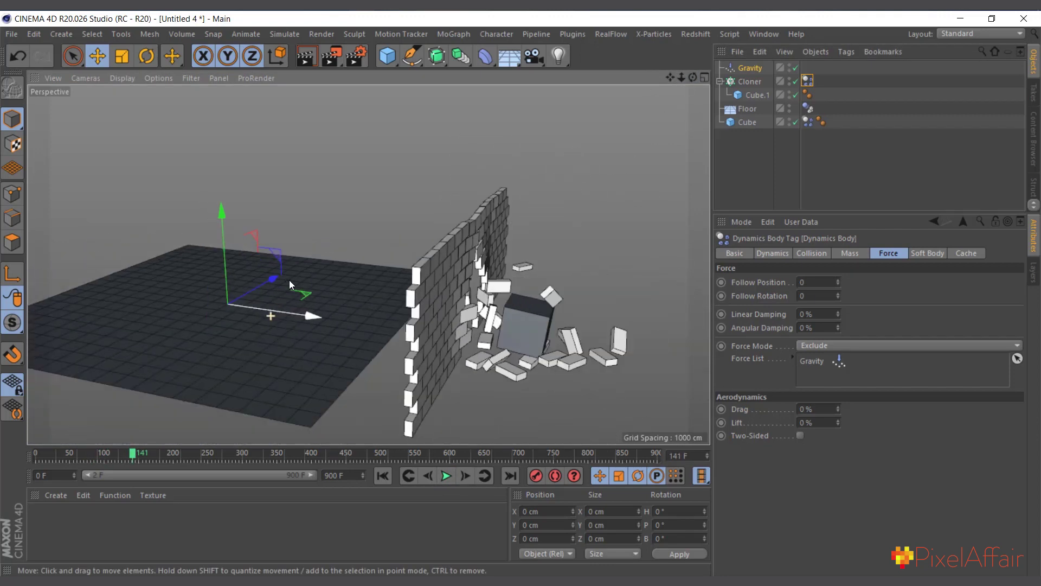
{"action": "left_click", "coordinate": [446, 475]}
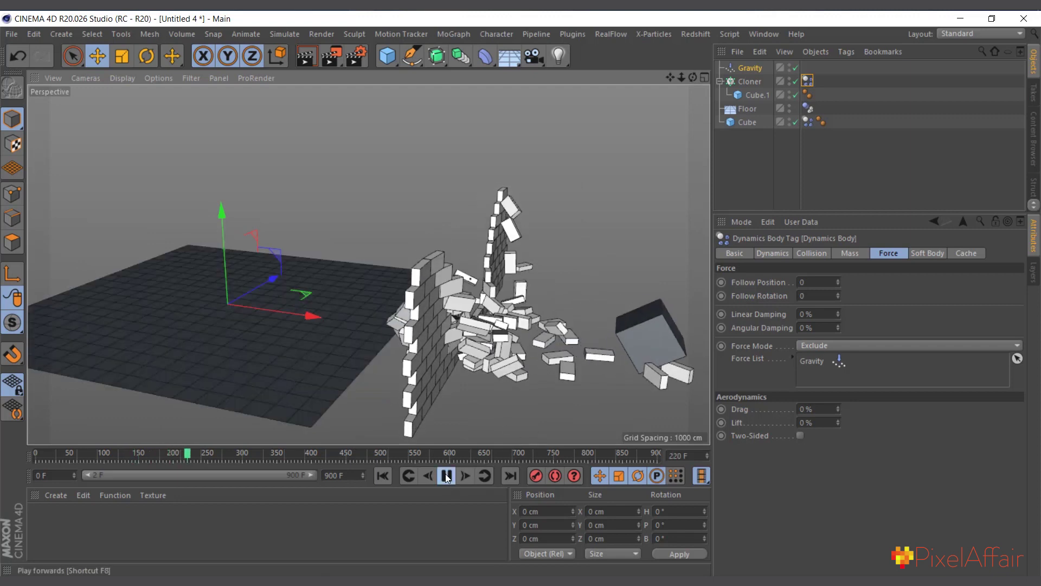
{"action": "left_click", "coordinate": [446, 476]}
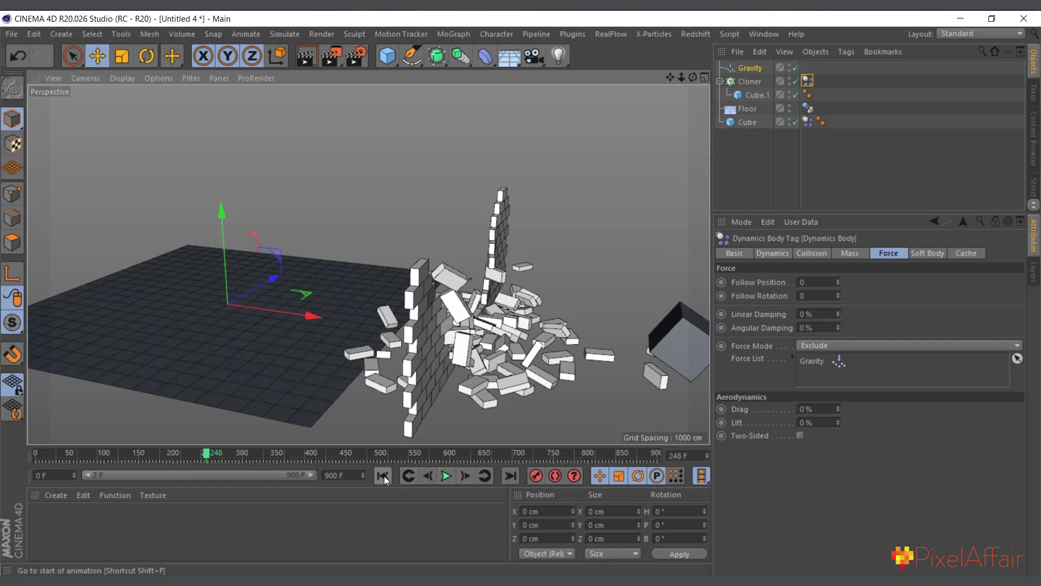
{"action": "left_click", "coordinate": [384, 476]}
Thicken the wall's blocks by setting the X size of Cube.1 inside the Cloner to 40 cm.
{"action": "left_click_drag", "start_coordinate": [692, 77], "coordinate": [730, 80]}
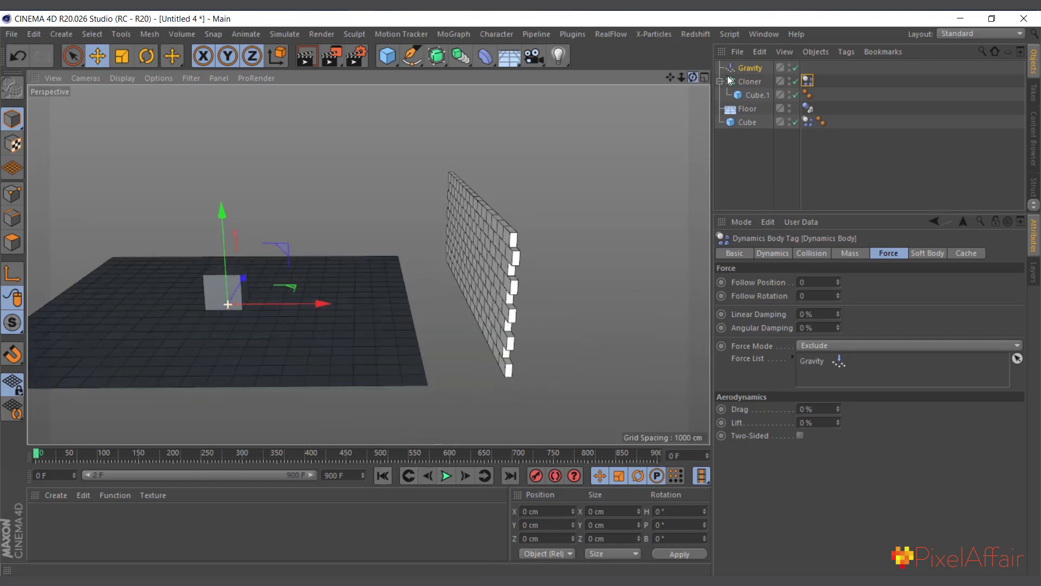
{"action": "scroll", "coordinate": [510, 244], "scroll_direction": "up", "scroll_amount": 3}
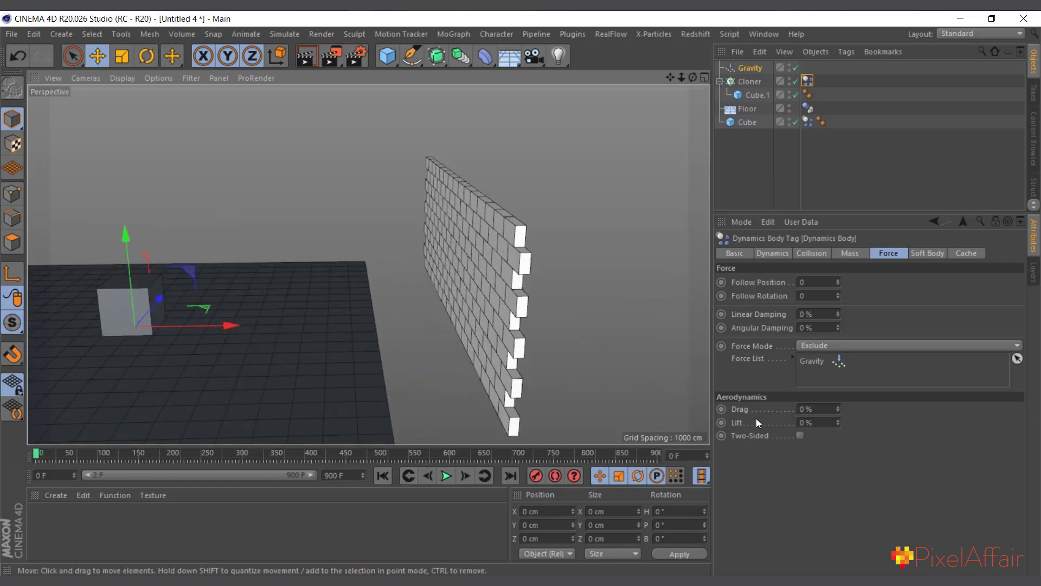
{"action": "scroll", "coordinate": [506, 234], "scroll_direction": "up", "scroll_amount": 2}
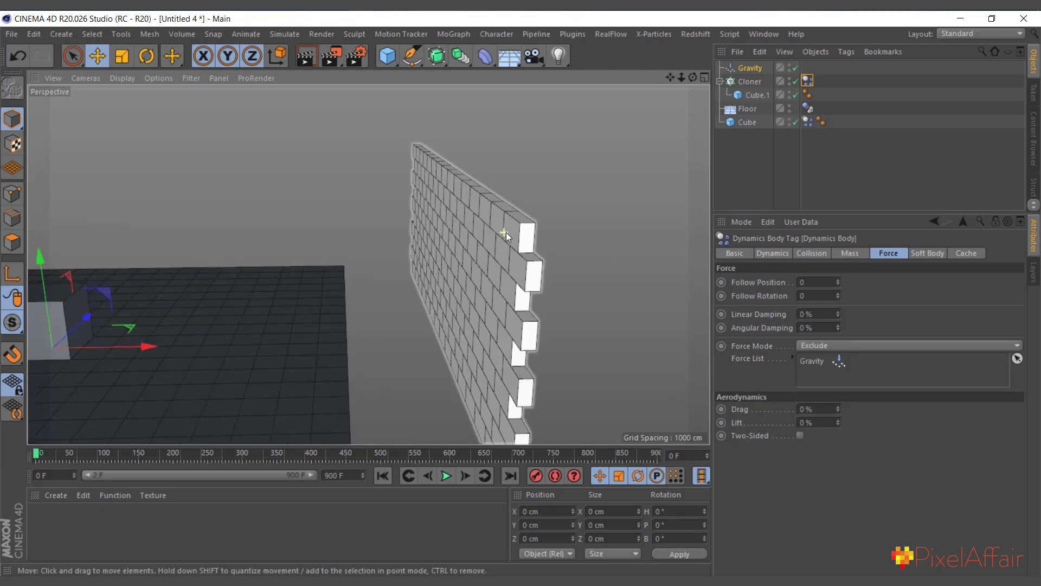
{"action": "left_click", "coordinate": [531, 244]}
{"action": "left_click", "coordinate": [755, 95]}
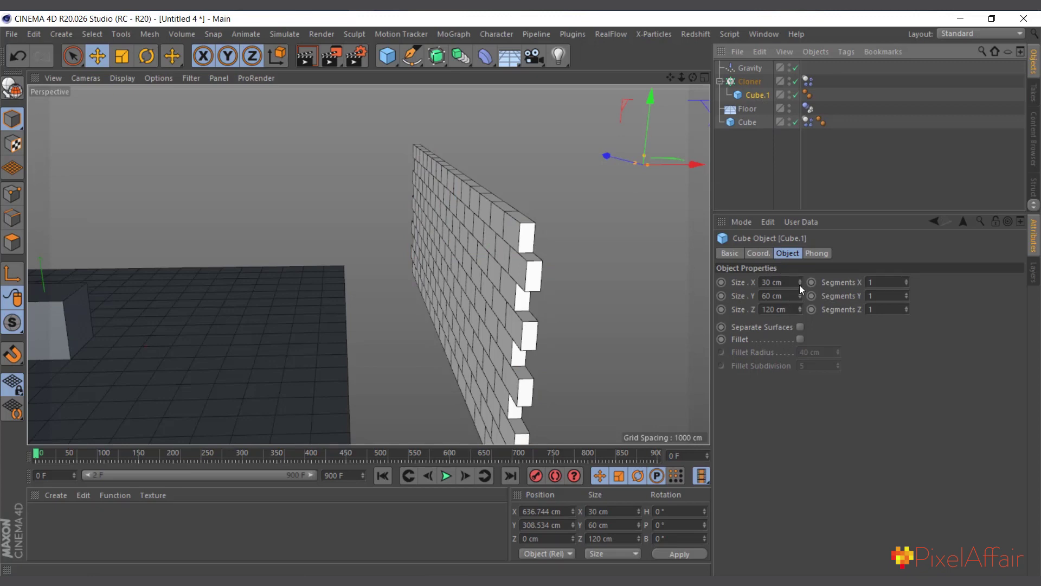
{"action": "left_click_drag", "start_coordinate": [801, 281], "coordinate": [800, 278]}
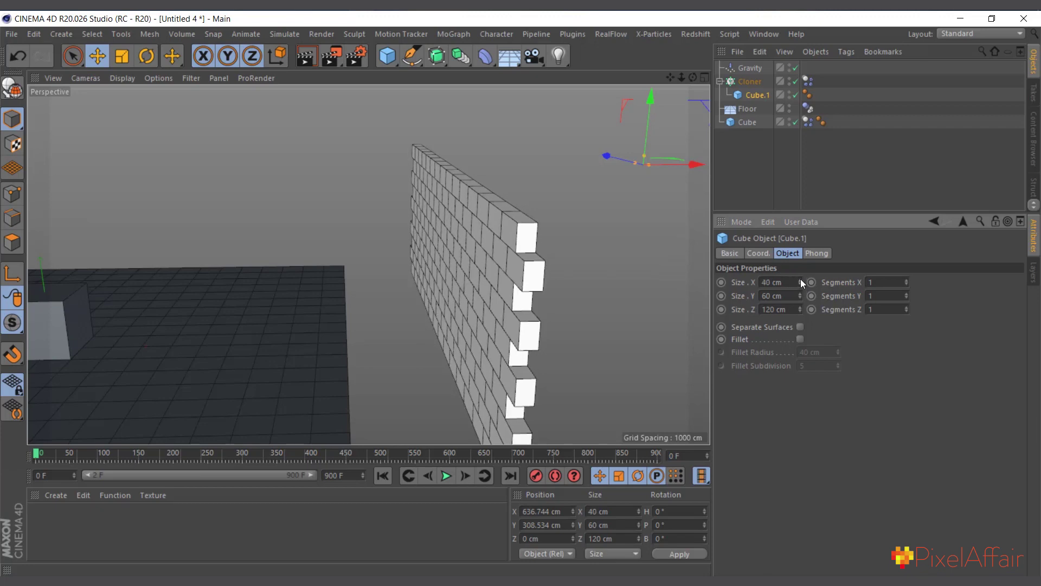
Play the simulation to check the cube's impact on the thicker wall, and rewind to frame 0.
{"action": "left_click", "coordinate": [446, 476]}
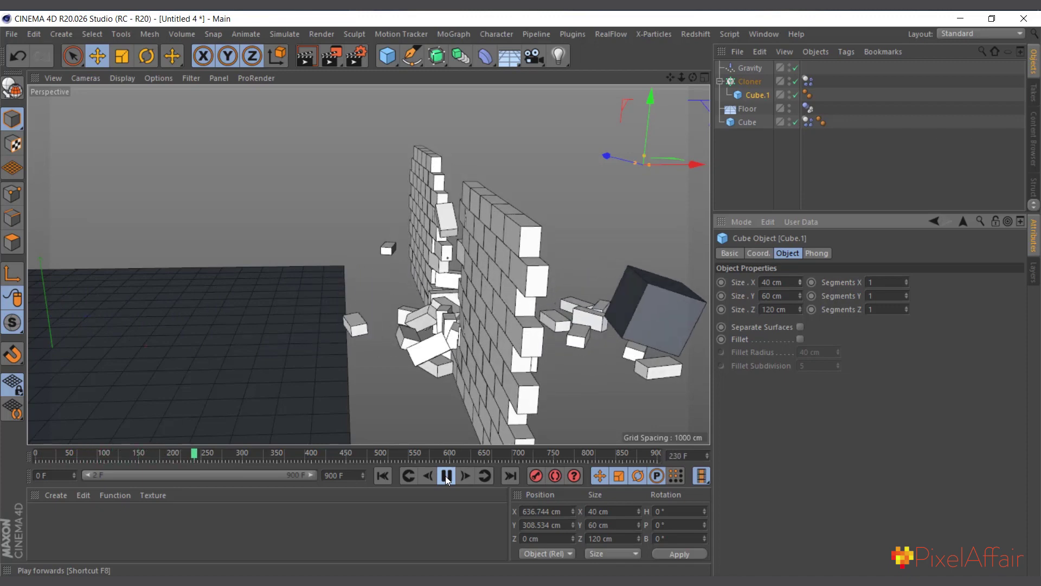
{"action": "left_click", "coordinate": [447, 477]}
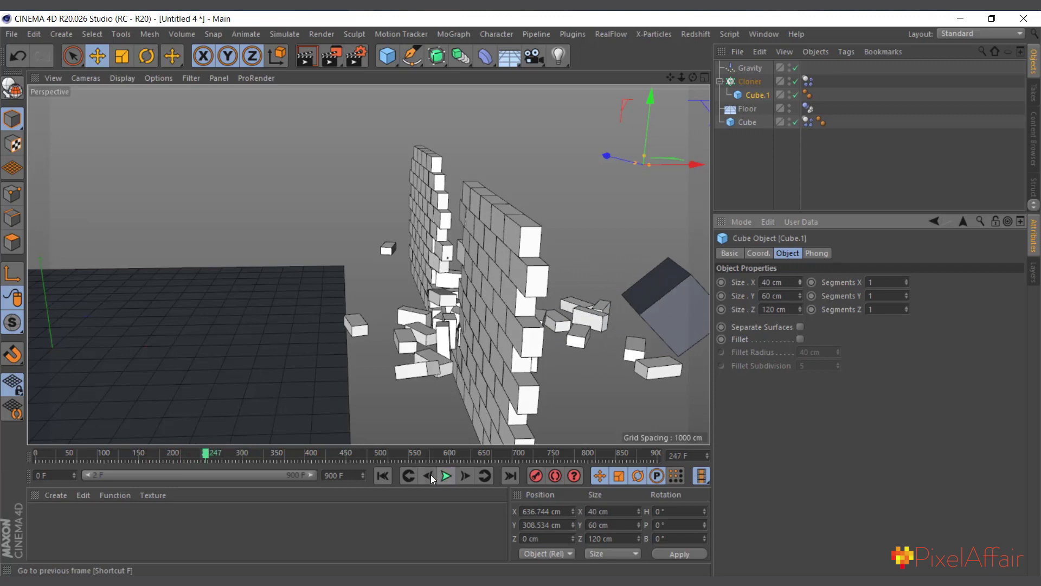
{"action": "left_click", "coordinate": [383, 476]}
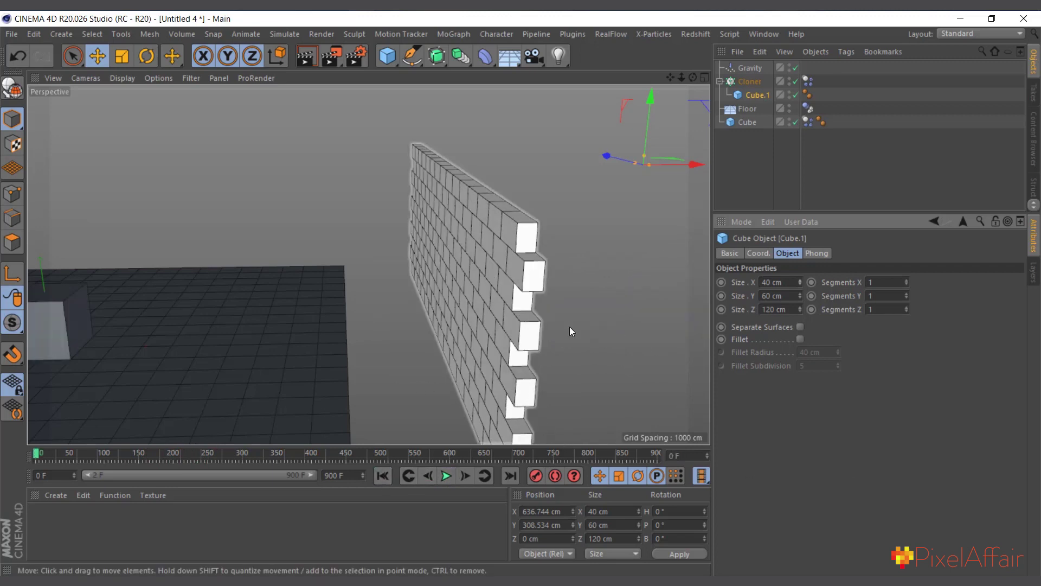
Disable the wall's Cloner and its child Cube.1, leaving the rolling cube on the floor active.
{"action": "scroll", "coordinate": [425, 318], "scroll_direction": "down", "scroll_amount": 5}
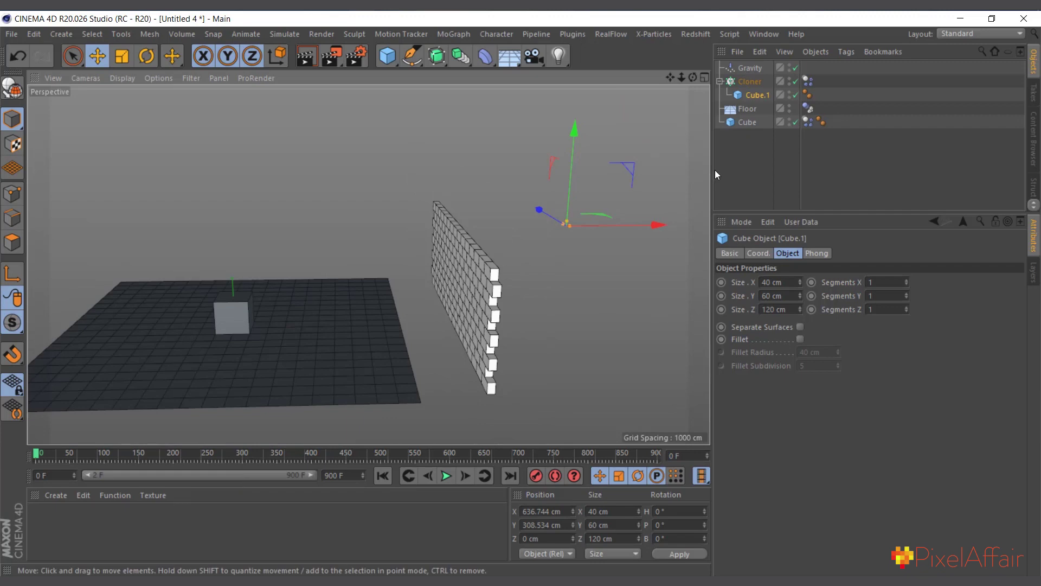
{"action": "scroll", "coordinate": [247, 317], "scroll_direction": "up", "scroll_amount": 2}
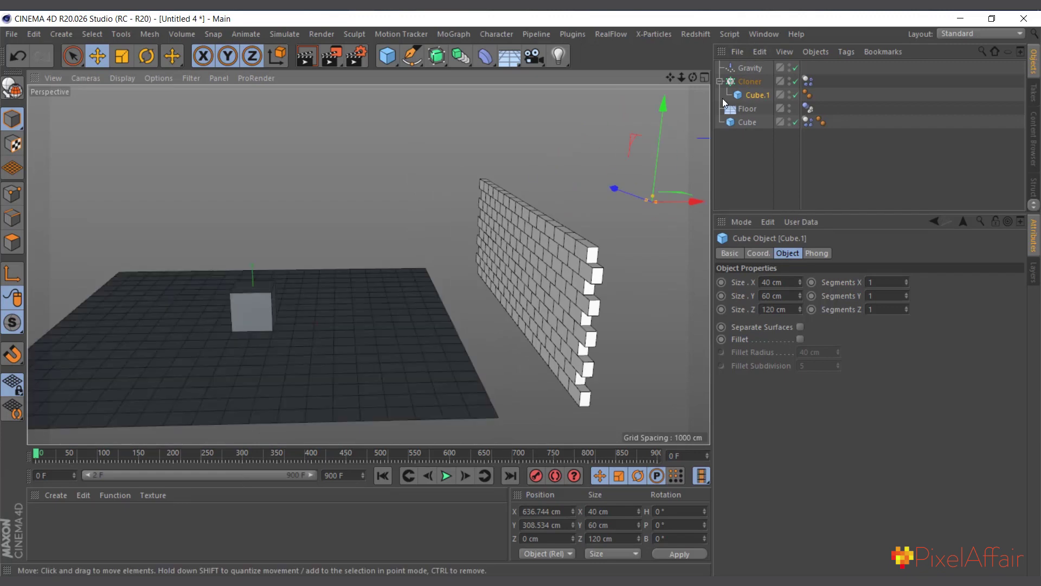
{"action": "left_click", "coordinate": [794, 82]}
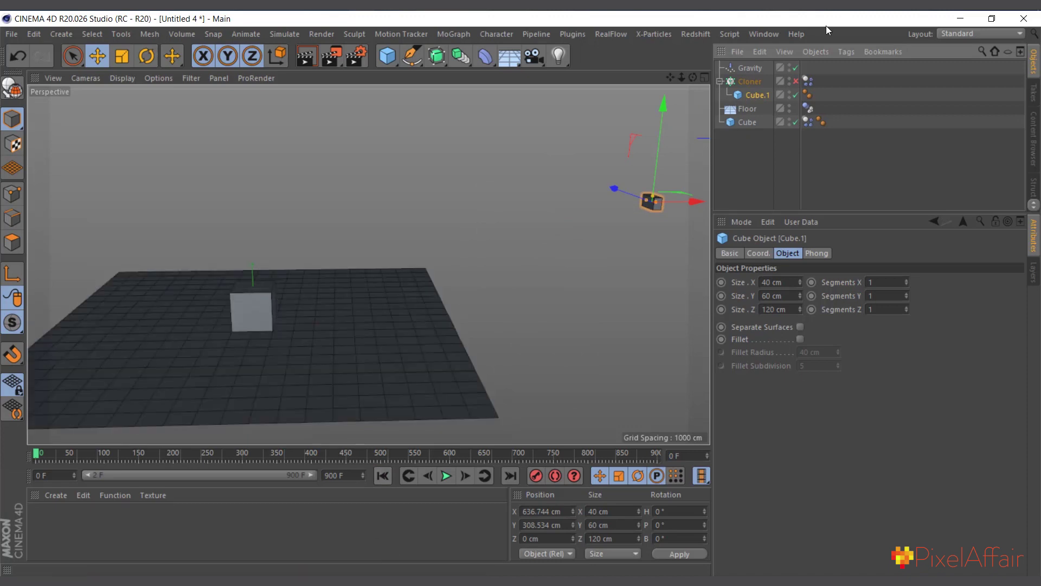
{"action": "left_click_drag", "start_coordinate": [670, 77], "coordinate": [721, 79]}
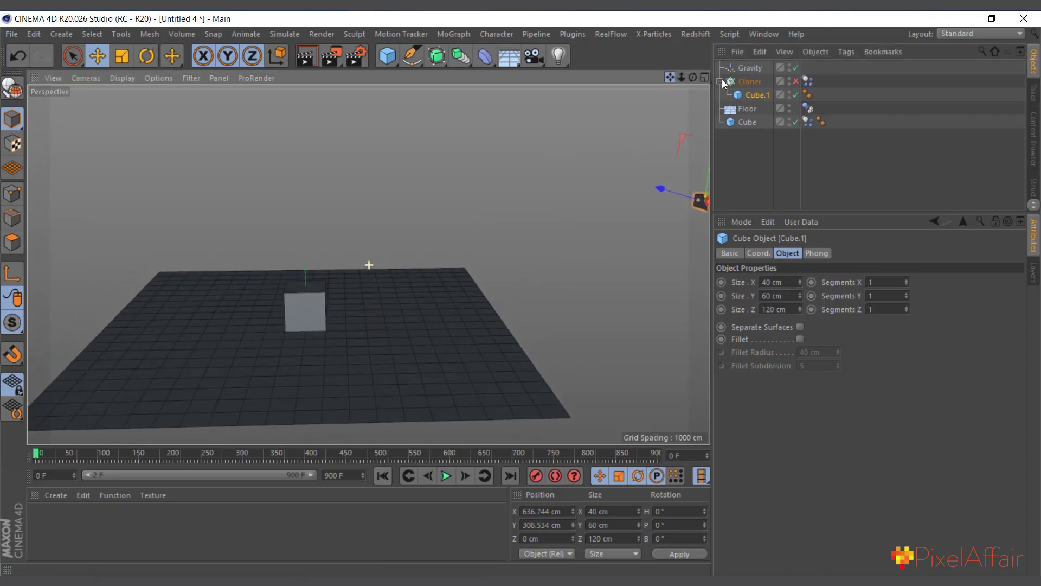
{"action": "scroll", "coordinate": [294, 305], "scroll_direction": "up", "scroll_amount": 4}
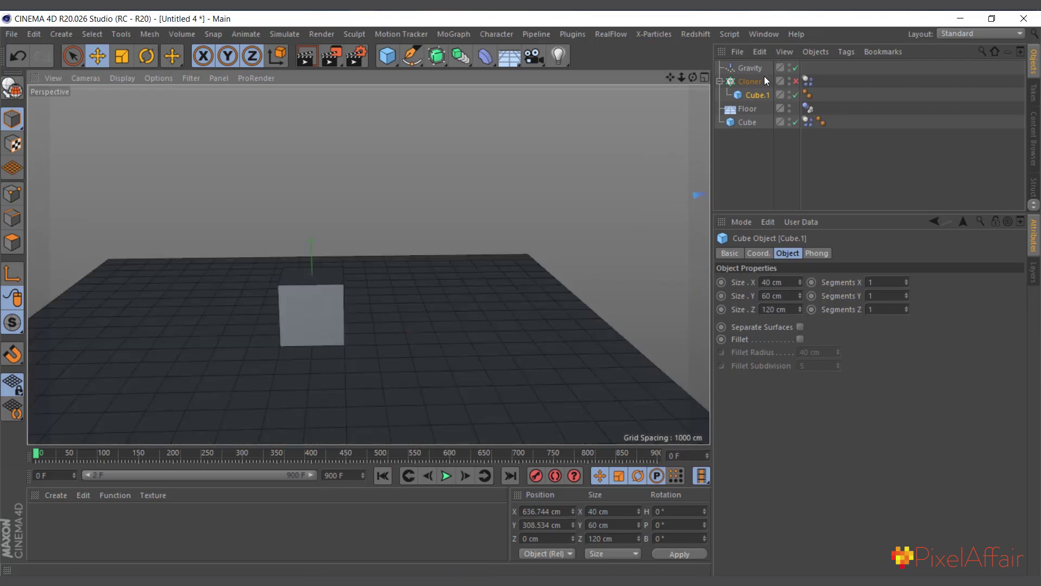
{"action": "left_click", "coordinate": [747, 82]}
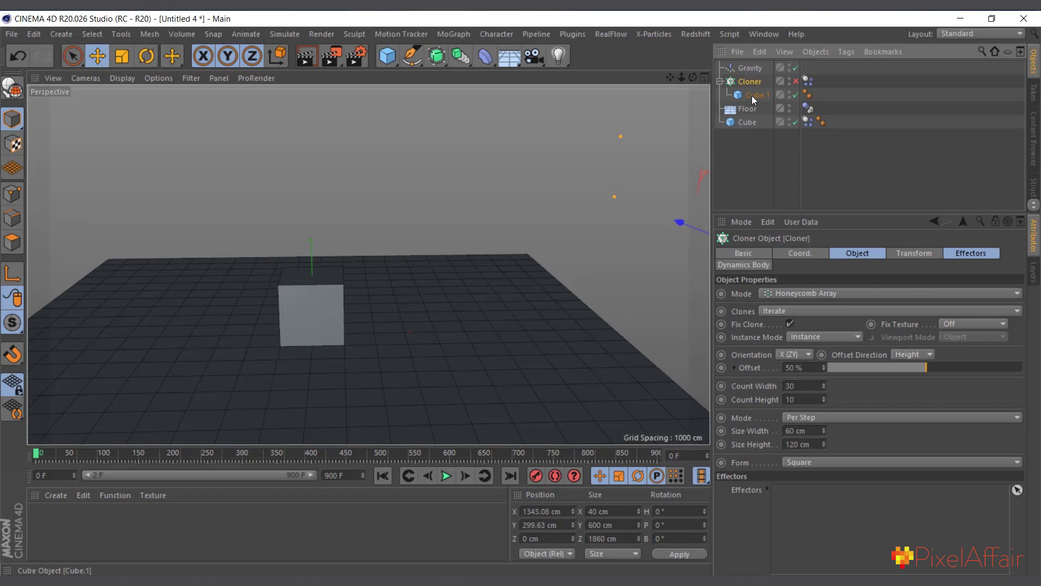
{"action": "left_click", "coordinate": [746, 121]}
{"action": "scroll", "coordinate": [404, 324], "scroll_direction": "down", "scroll_amount": 3}
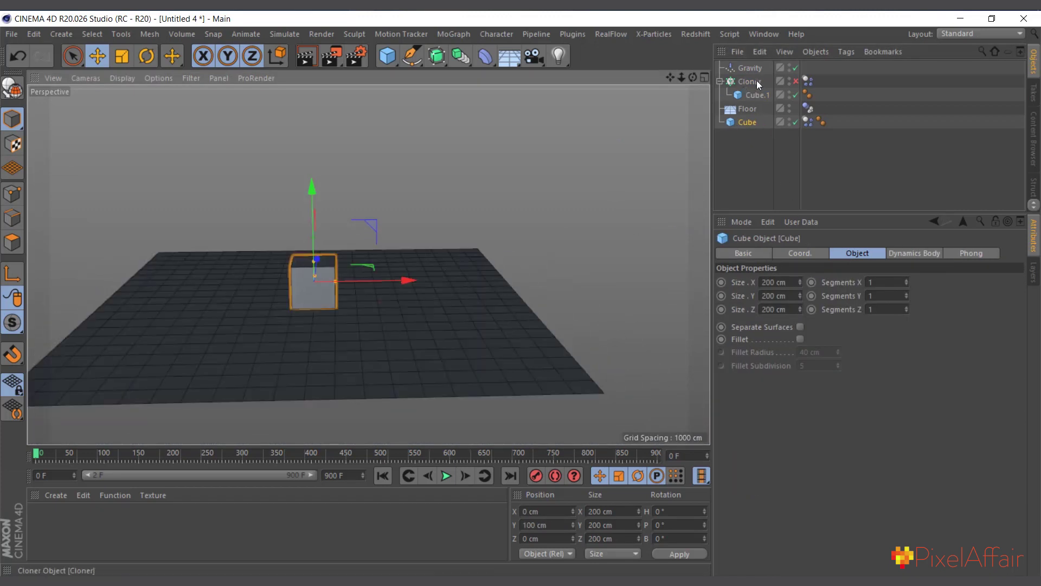
{"action": "left_click", "coordinate": [796, 95]}
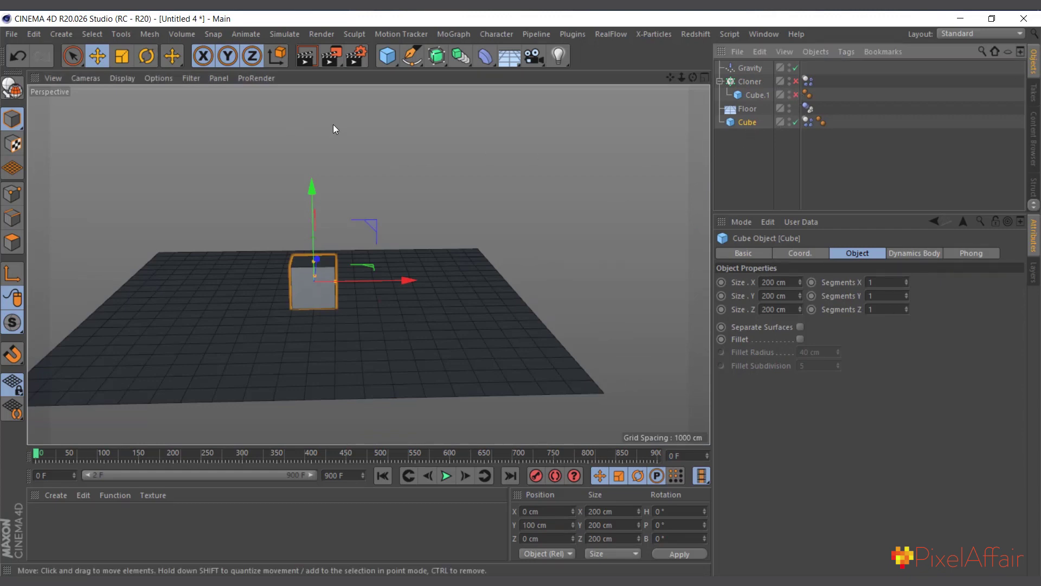
Add a second MoGraph Cloner, make the rolling Cube its child, and select the new Cloner.
{"action": "left_click", "coordinate": [470, 31]}
{"action": "left_click", "coordinate": [487, 181]}
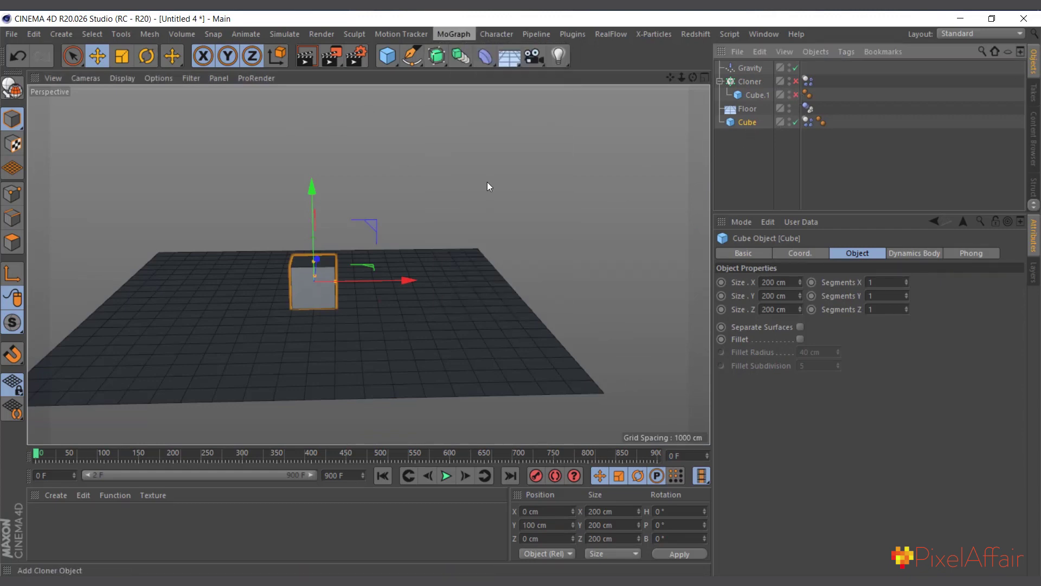
{"action": "left_click_drag", "start_coordinate": [730, 135], "coordinate": [747, 67]}
{"action": "left_click", "coordinate": [751, 124]}
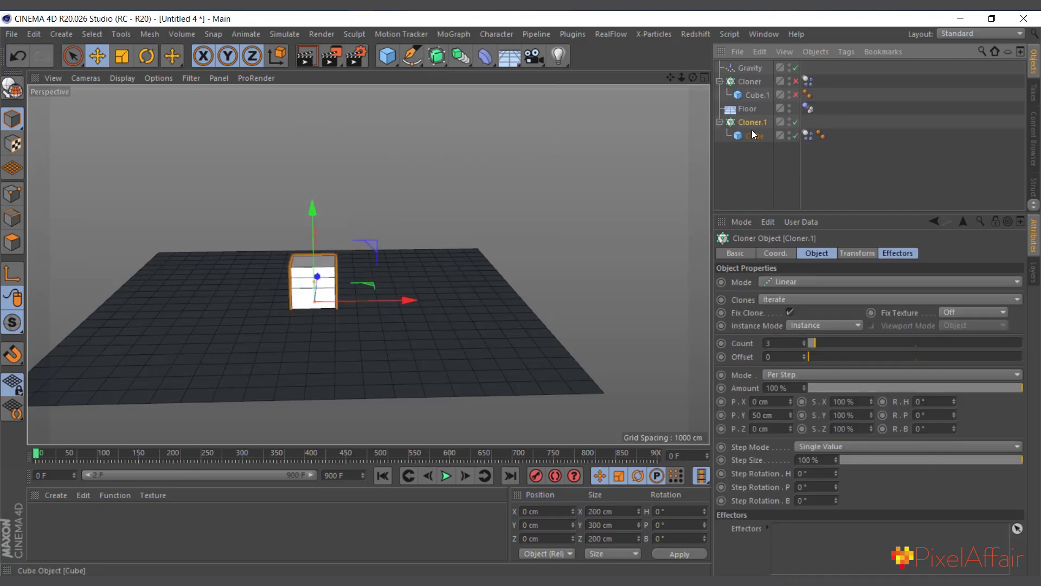
Switch the new Cloner to Grid Array mode with a Y count of 1, and size the grid to 592 cm in X and 597 cm in Z.
{"action": "left_click", "coordinate": [802, 283]}
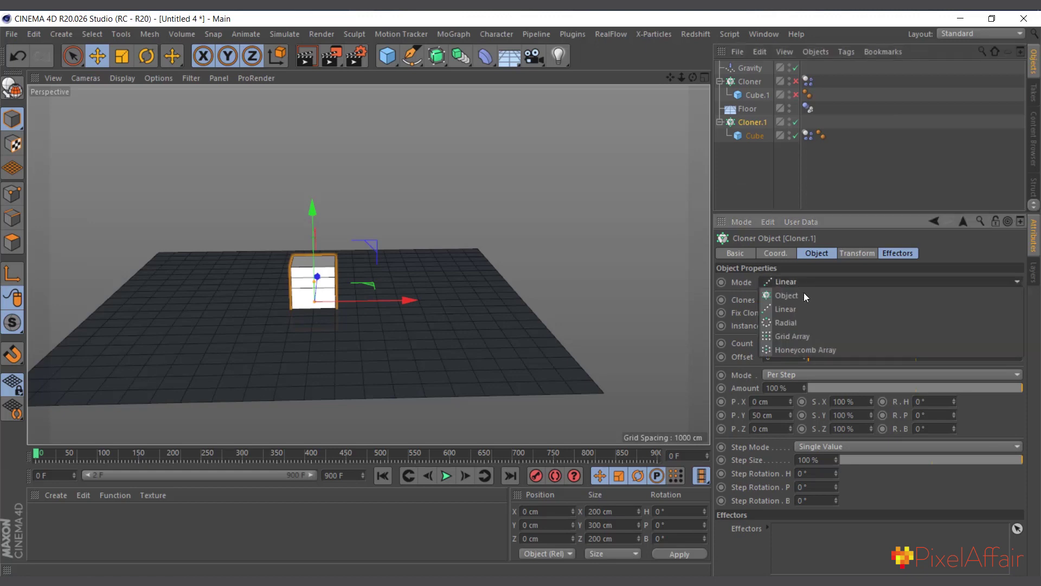
{"action": "left_click", "coordinate": [805, 335]}
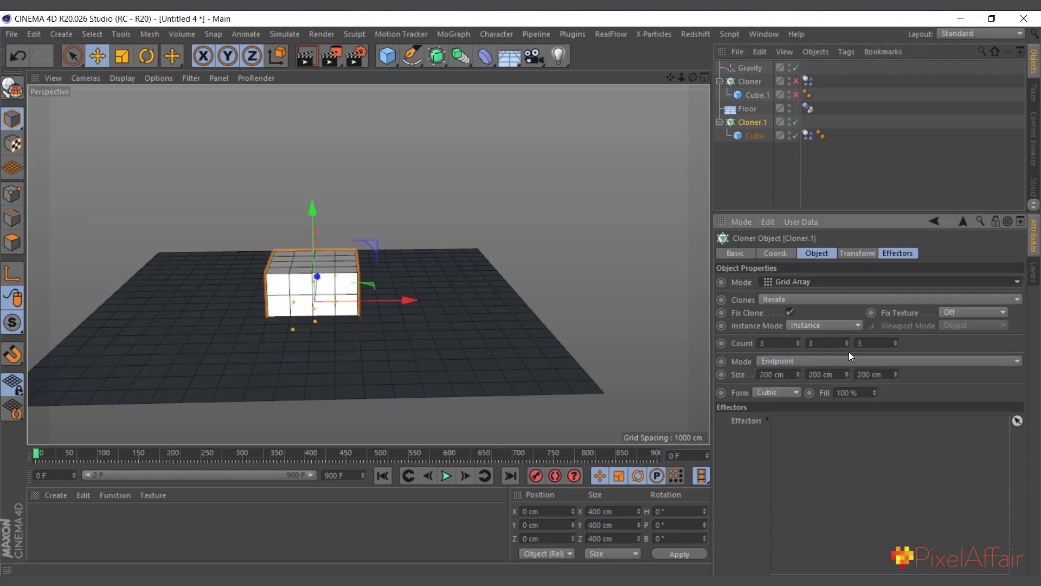
{"action": "double_click", "coordinate": [848, 347]}
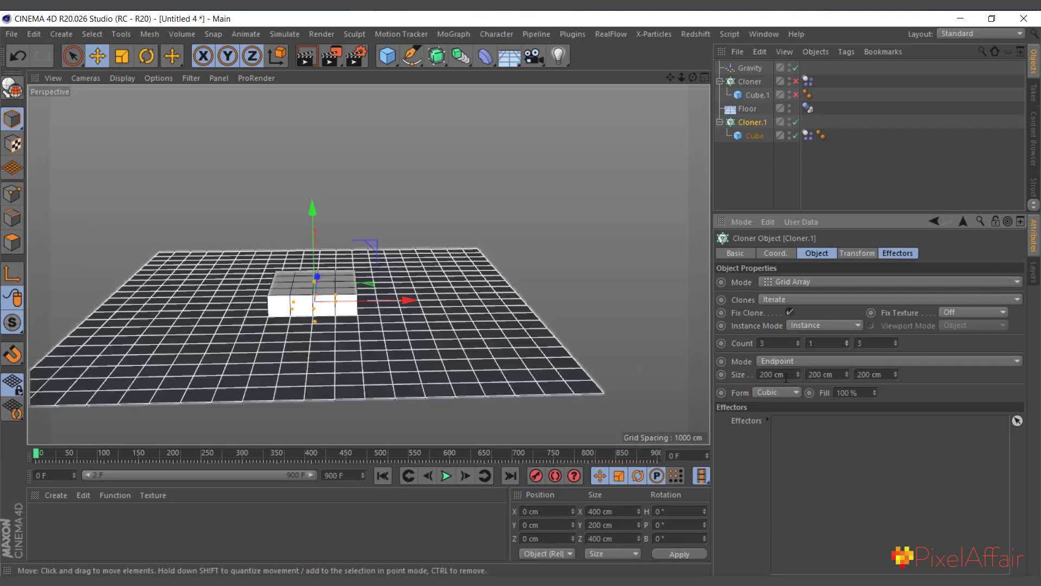
{"action": "left_click_drag", "start_coordinate": [798, 373], "coordinate": [782, 103]}
{"action": "left_click_drag", "start_coordinate": [894, 372], "coordinate": [890, 109]}
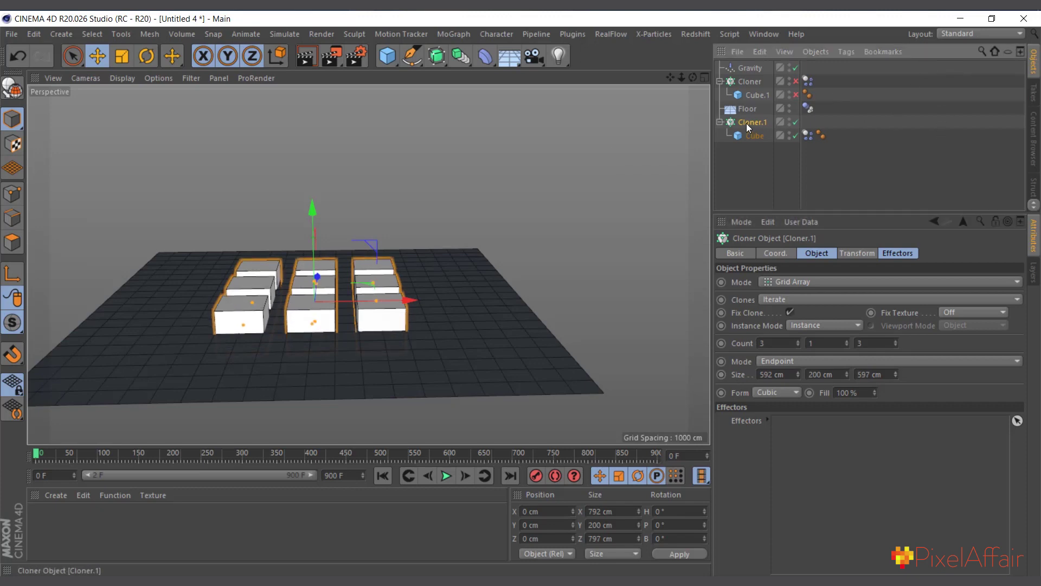
Raise the new Cloner onto the floor by setting its Y position to 100 cm.
{"action": "left_click_drag", "start_coordinate": [303, 260], "coordinate": [304, 228], "text": "alt"}
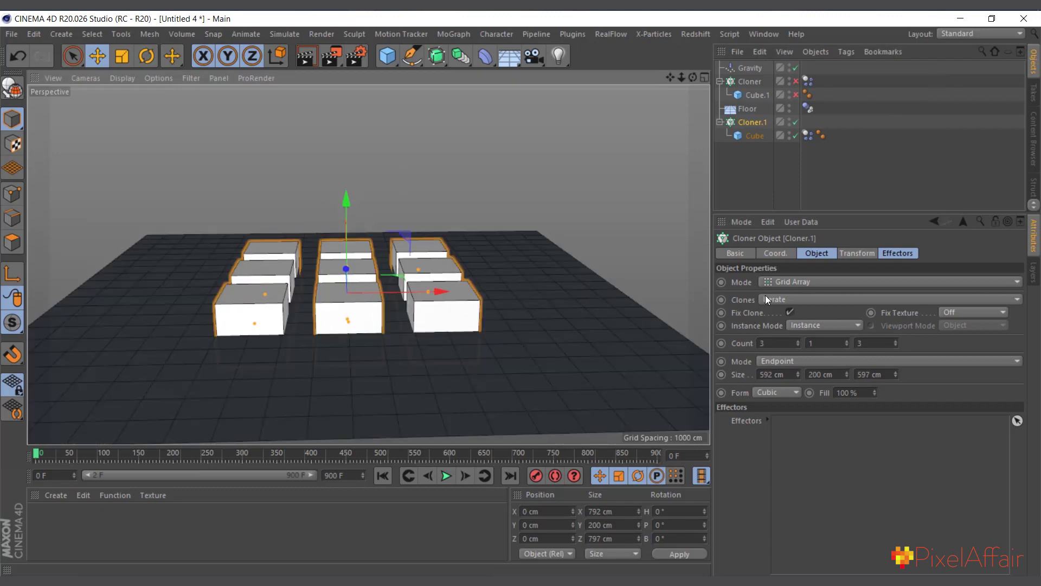
{"action": "left_click", "coordinate": [776, 254]}
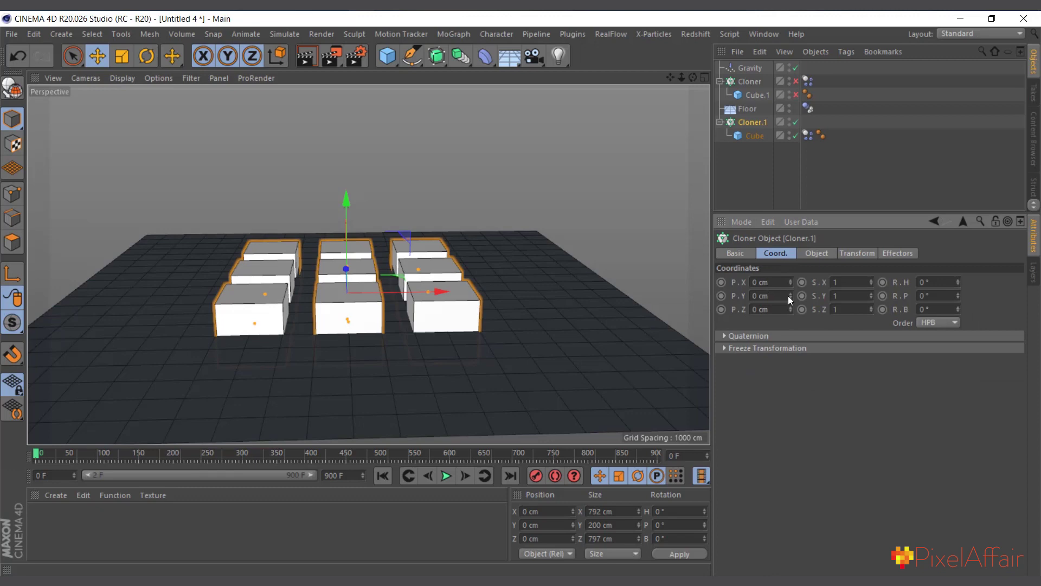
{"action": "left_click_drag", "start_coordinate": [789, 295], "coordinate": [773, 223]}
{"action": "left_click_drag", "start_coordinate": [789, 297], "coordinate": [789, 299]}
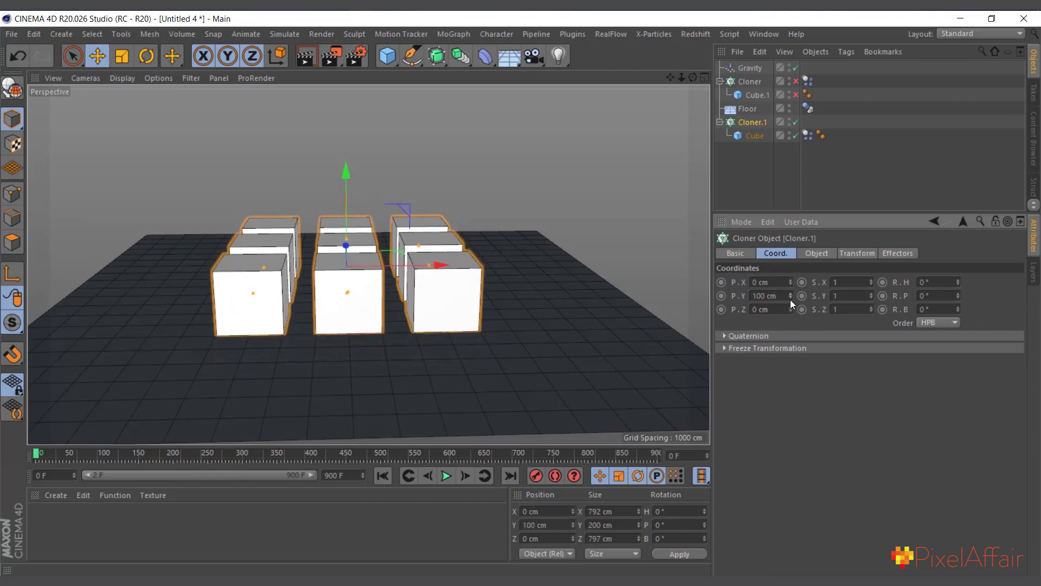
Play the simulation of the cloned cubes rolling across the floor from two view angles, rewinding to frame 0 each time.
{"action": "left_click", "coordinate": [447, 476]}
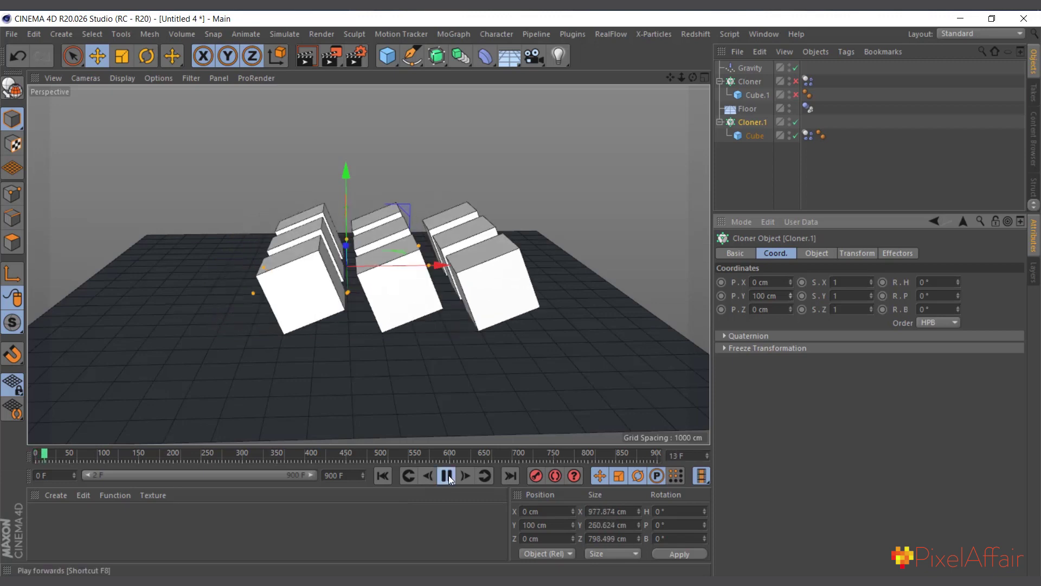
{"action": "left_click", "coordinate": [447, 476]}
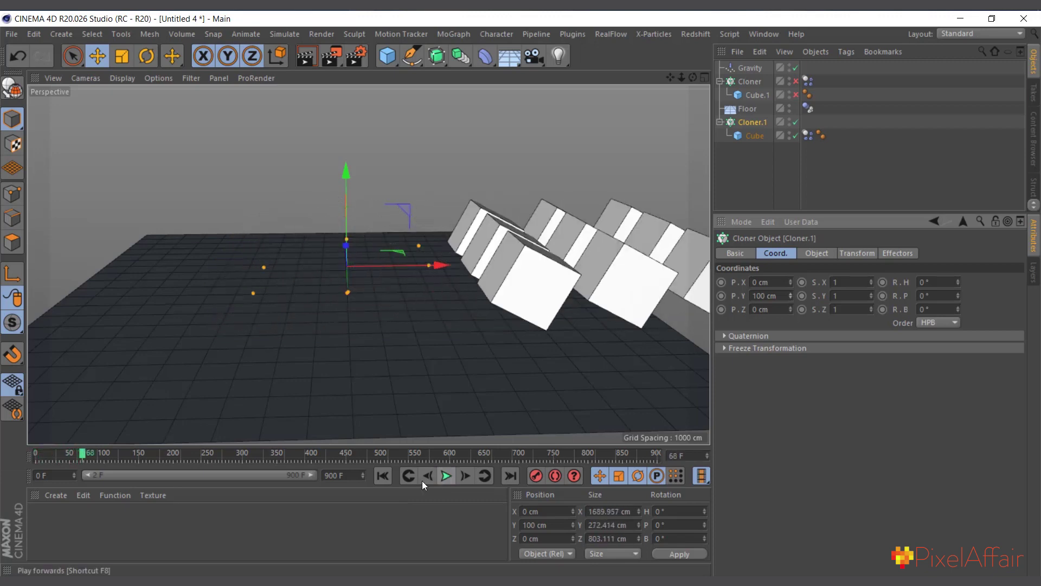
{"action": "left_click", "coordinate": [383, 476]}
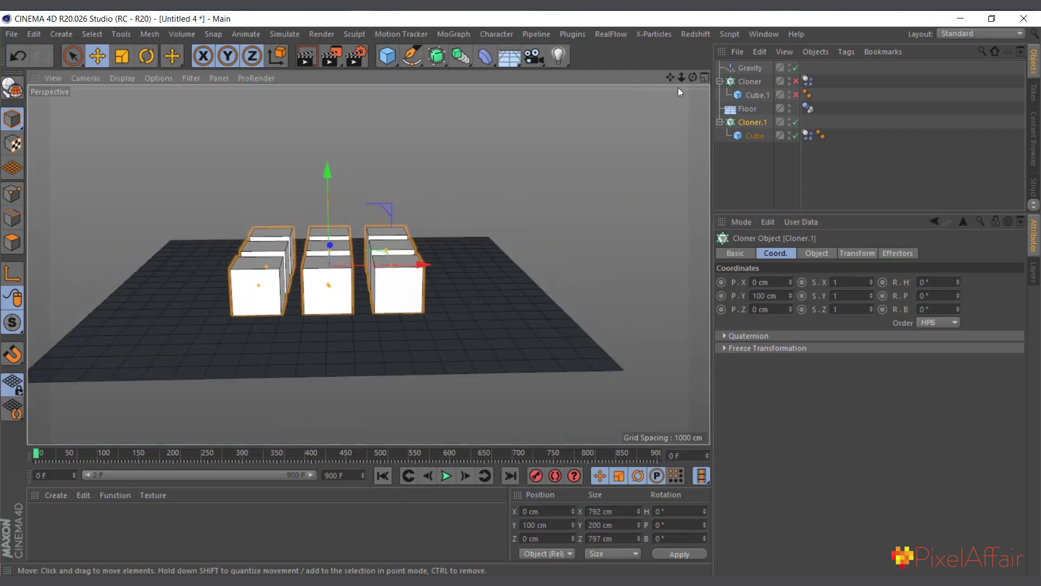
{"action": "left_click_drag", "start_coordinate": [692, 78], "coordinate": [667, 81]}
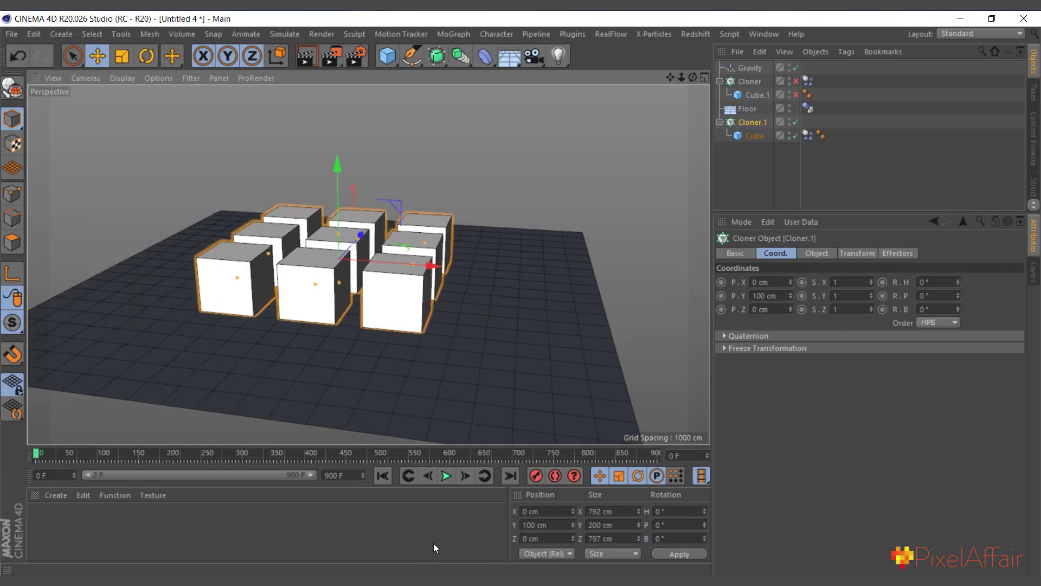
{"action": "left_click", "coordinate": [447, 475]}
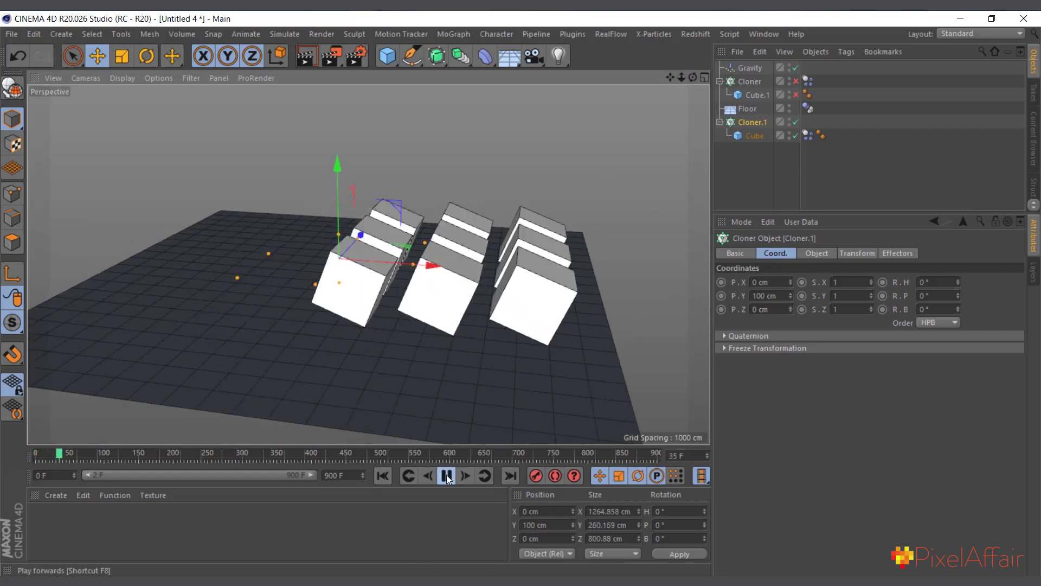
{"action": "left_click", "coordinate": [446, 476]}
{"action": "left_click", "coordinate": [386, 476]}
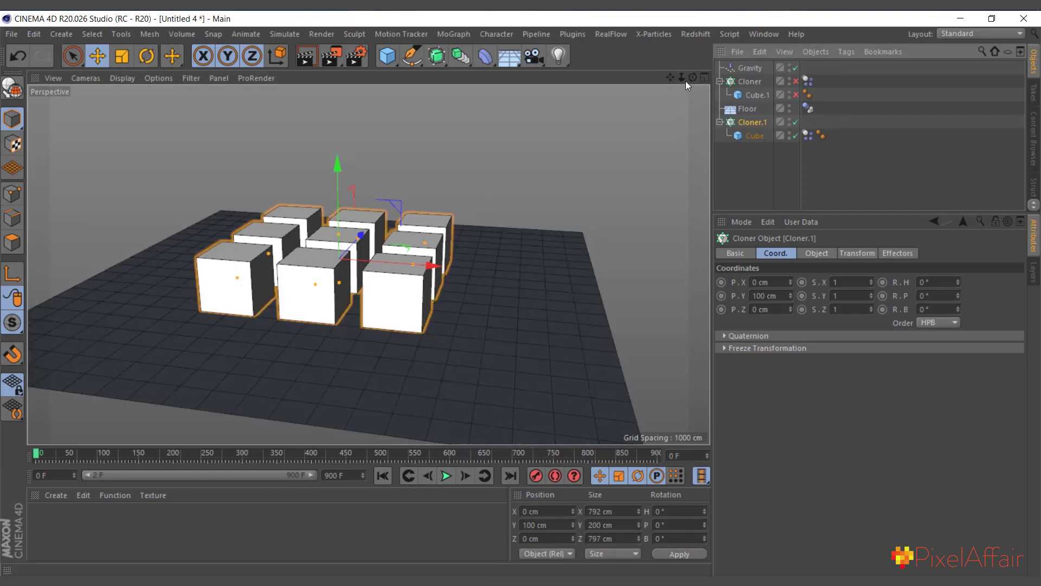
Set the dynamics trigger of the cloned Cube's Dynamics Body tag to On Collision.
{"action": "left_click_drag", "start_coordinate": [692, 77], "coordinate": [687, 89]}
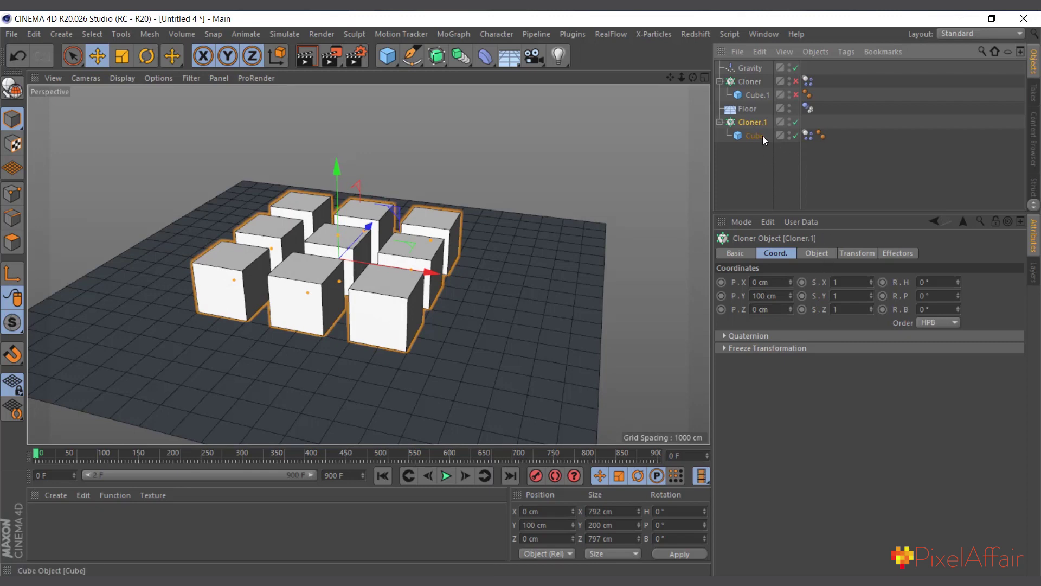
{"action": "left_click", "coordinate": [806, 135]}
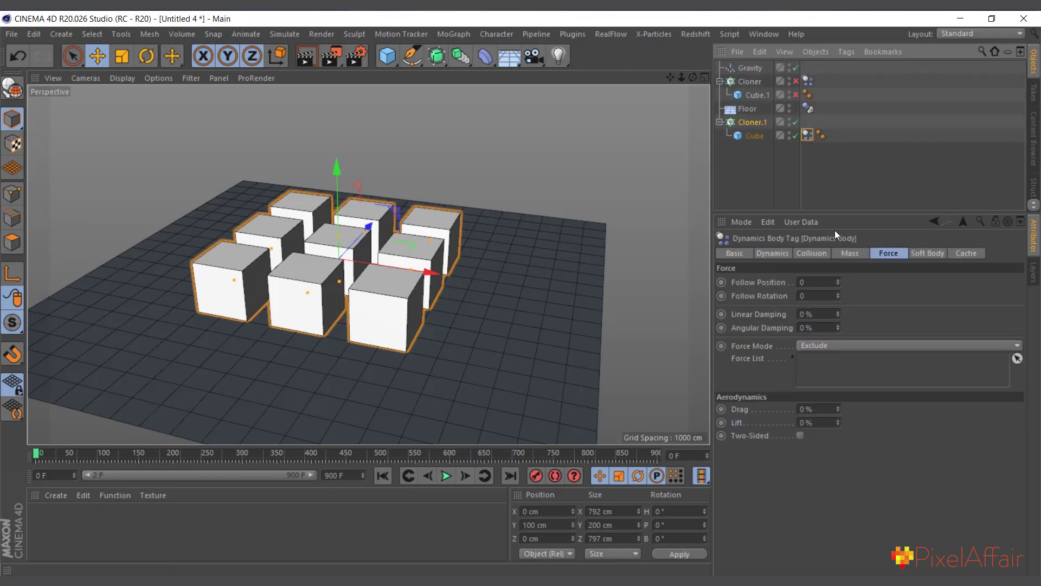
{"action": "left_click", "coordinate": [821, 255]}
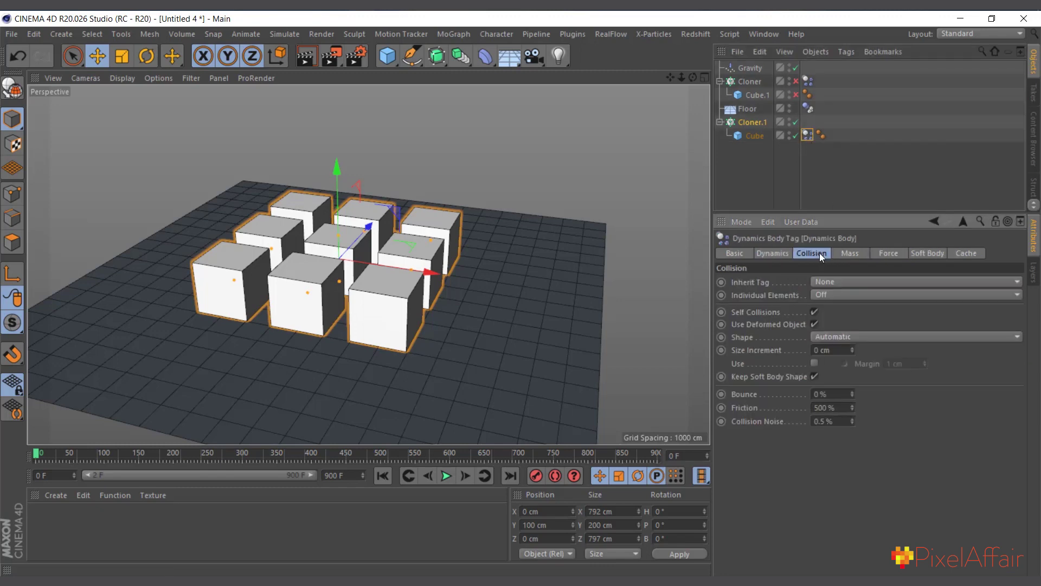
{"action": "left_click", "coordinate": [831, 340]}
{"action": "left_click", "coordinate": [831, 341]}
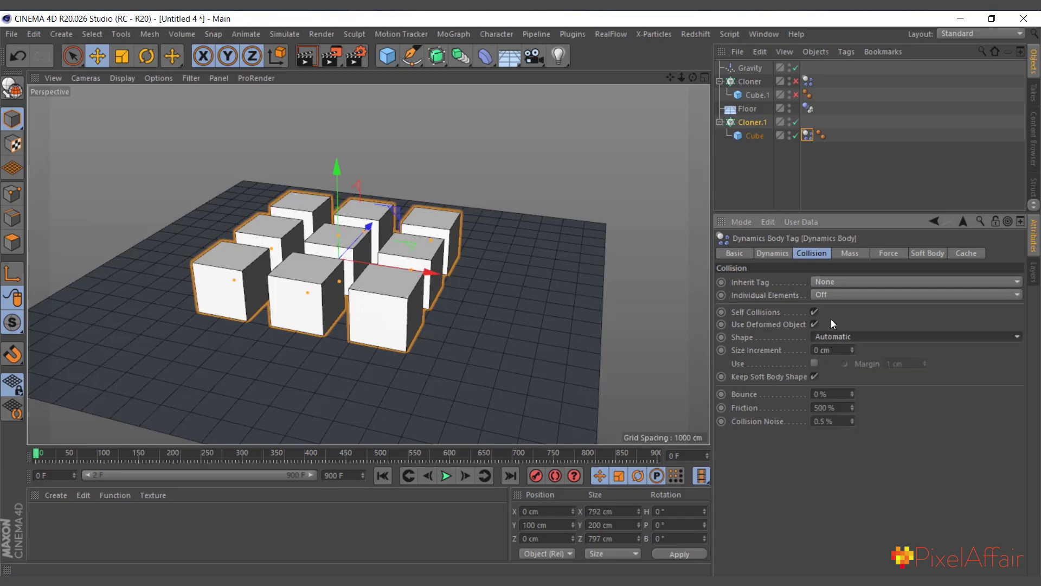
{"action": "left_click", "coordinate": [784, 255]}
{"action": "left_click", "coordinate": [854, 338]}
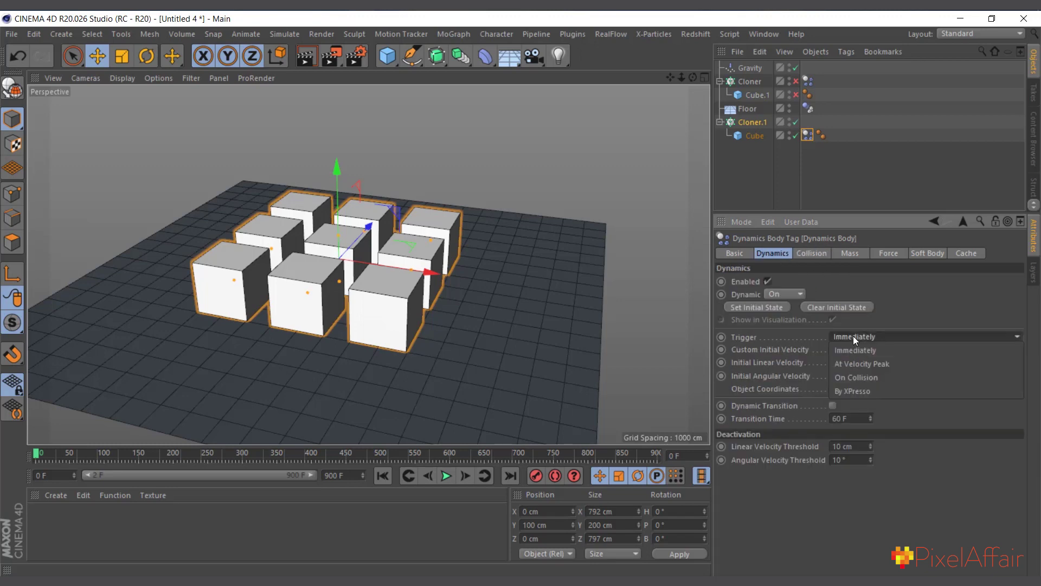
{"action": "left_click", "coordinate": [860, 377]}
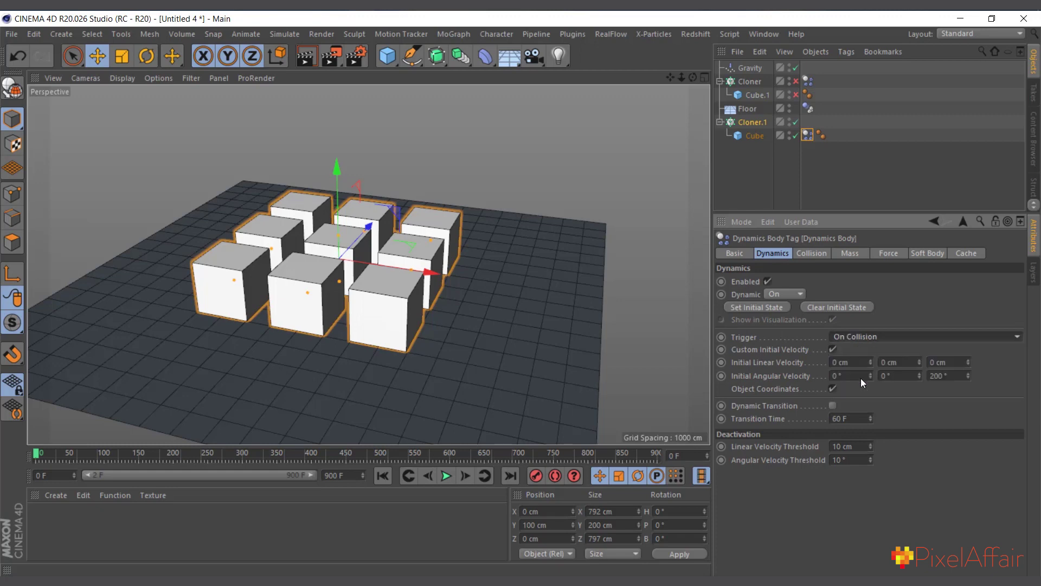
Add a new Cube primitive at the origin and scale it uniformly to about 560 cm per side.
{"action": "scroll", "coordinate": [403, 90], "scroll_direction": "down", "scroll_amount": 2}
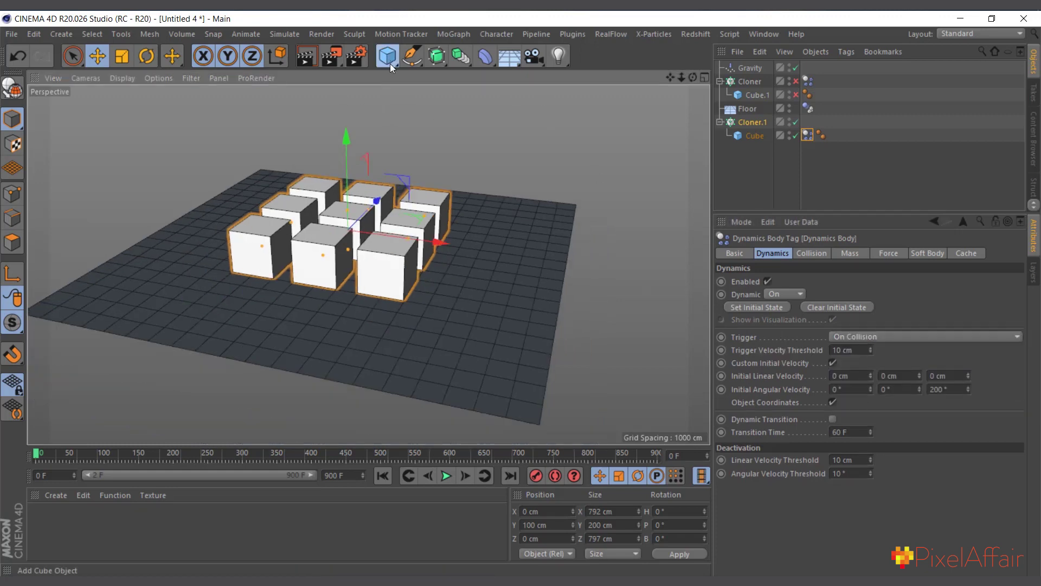
{"action": "left_click", "coordinate": [389, 63]}
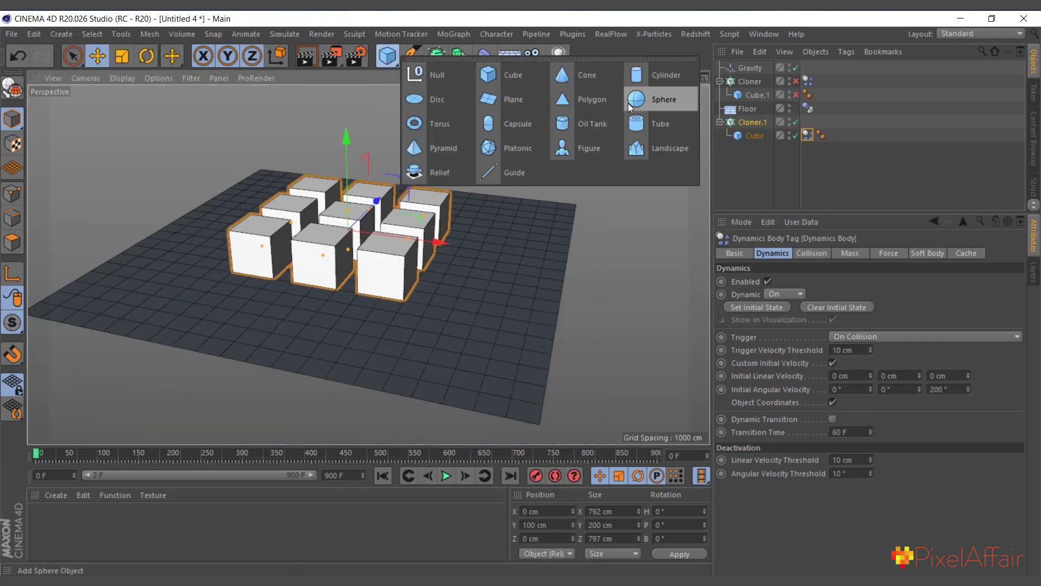
{"action": "left_click", "coordinate": [506, 76]}
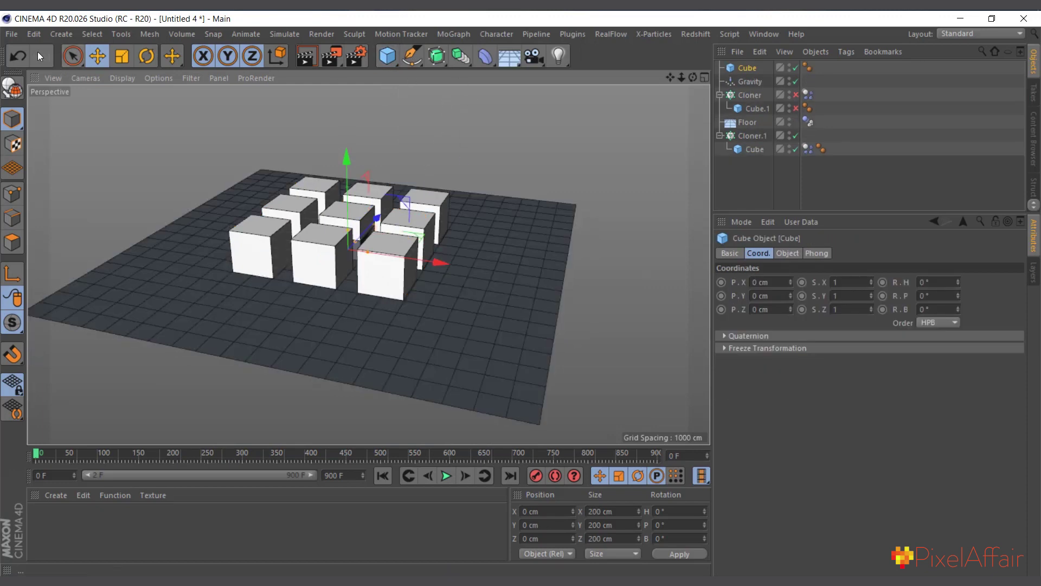
{"action": "left_click", "coordinate": [122, 56]}
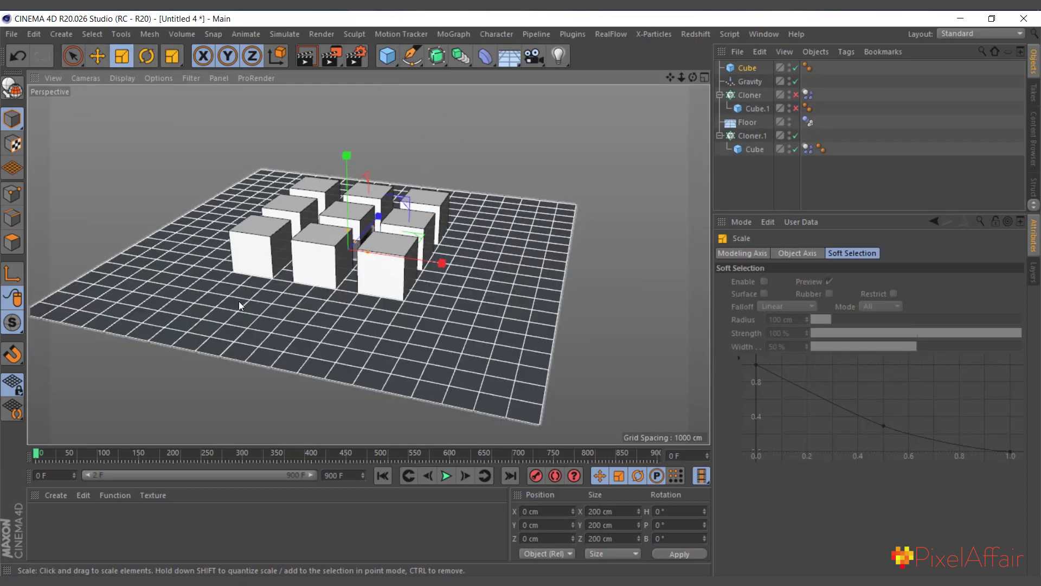
{"action": "left_click_drag", "start_coordinate": [239, 301], "coordinate": [313, 222]}
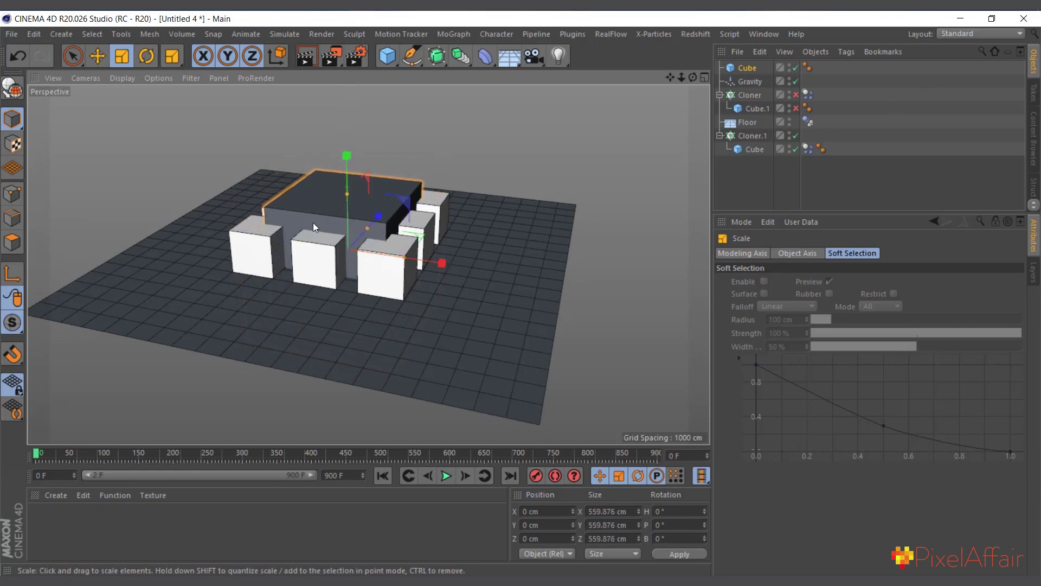
Apply a Ghost Body simulation tag to the new large Cube and select the Cube object again.
{"action": "left_click", "coordinate": [748, 70]}
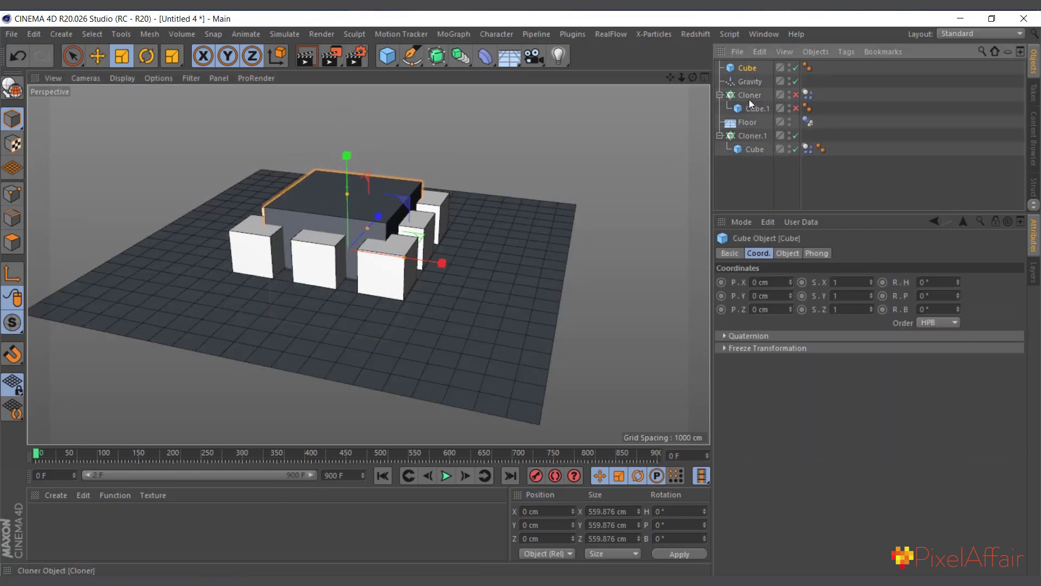
{"action": "right_click", "coordinate": [745, 69]}
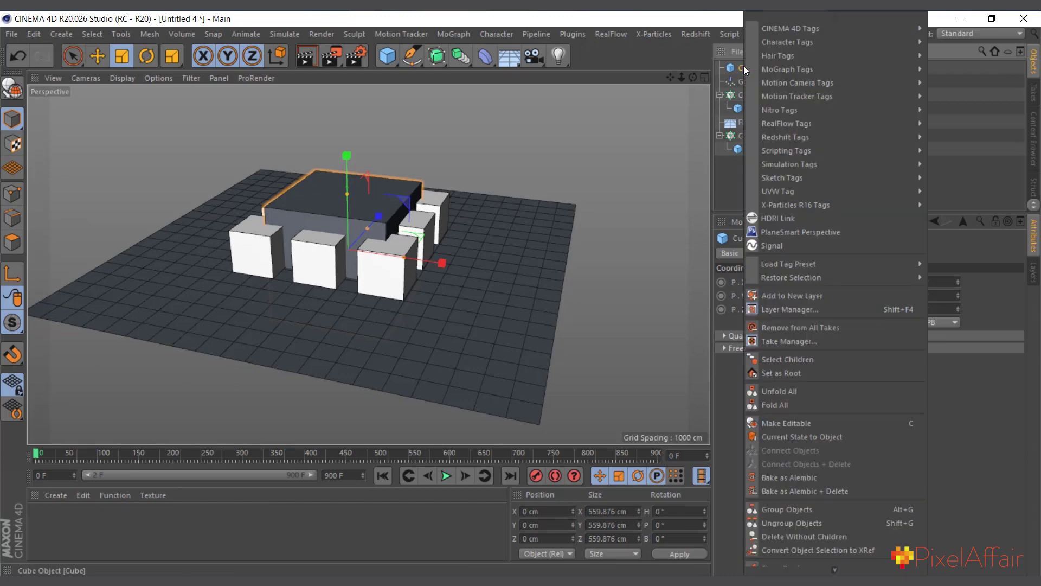
{"action": "mouse_move", "coordinate": [780, 137]}
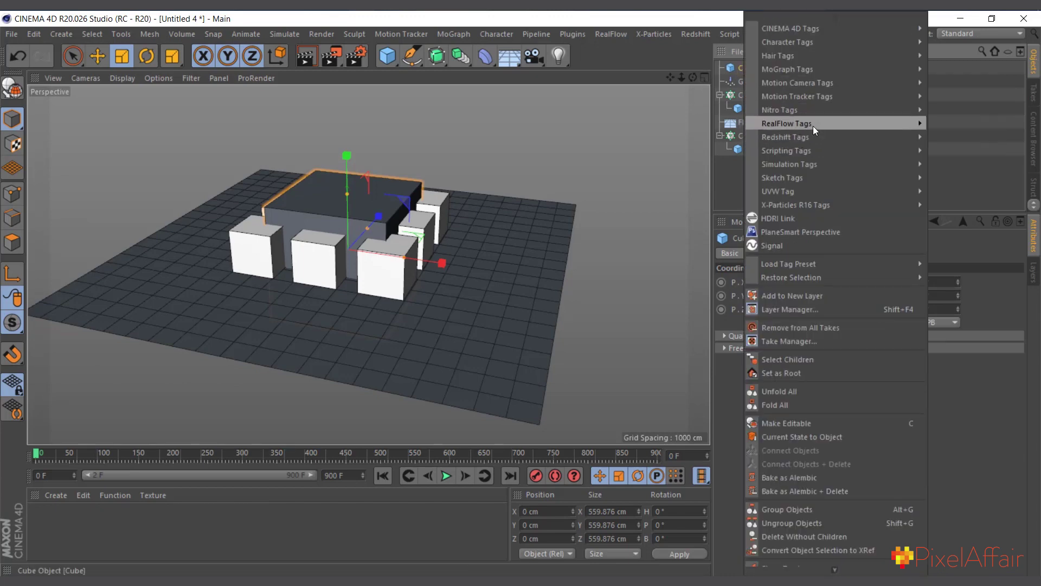
{"action": "mouse_move", "coordinate": [818, 109]}
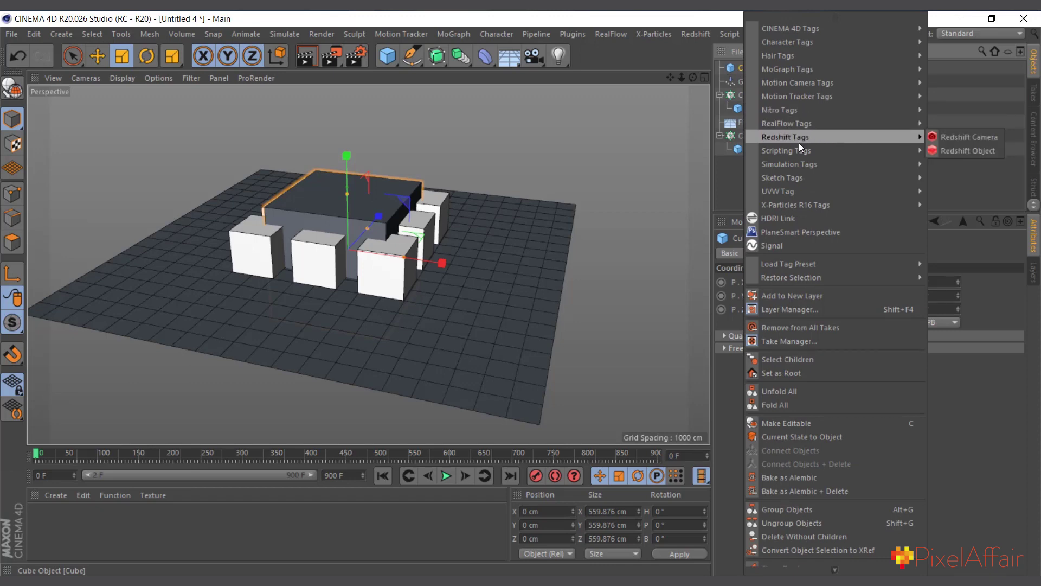
{"action": "mouse_move", "coordinate": [795, 163]}
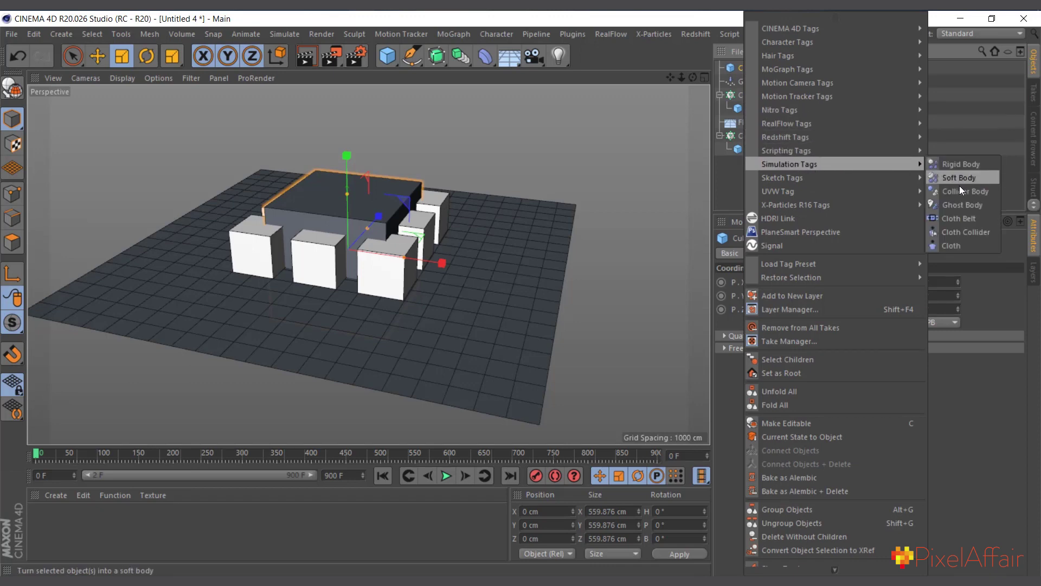
{"action": "left_click", "coordinate": [962, 206]}
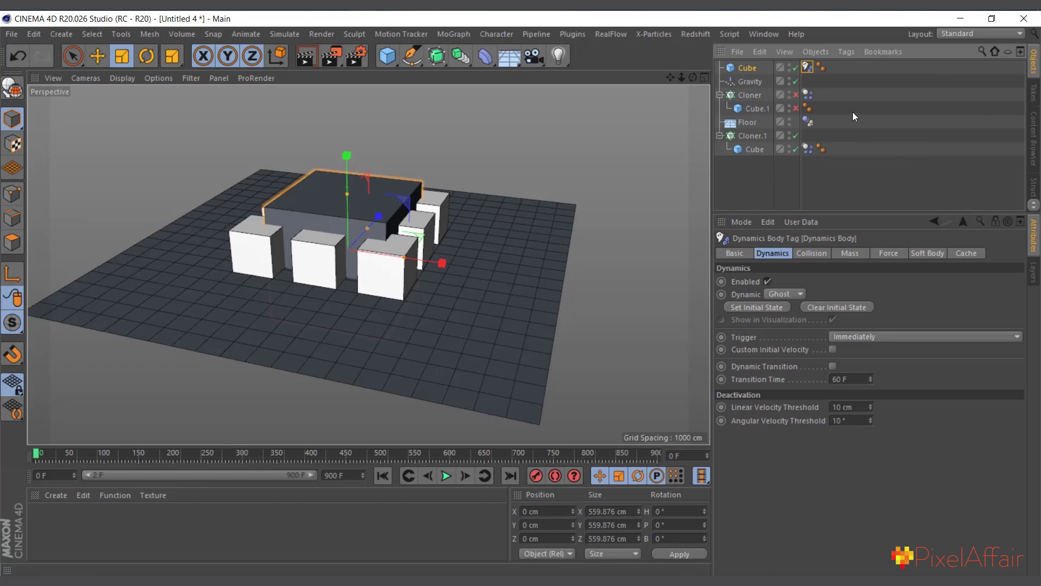
{"action": "left_click", "coordinate": [752, 70]}
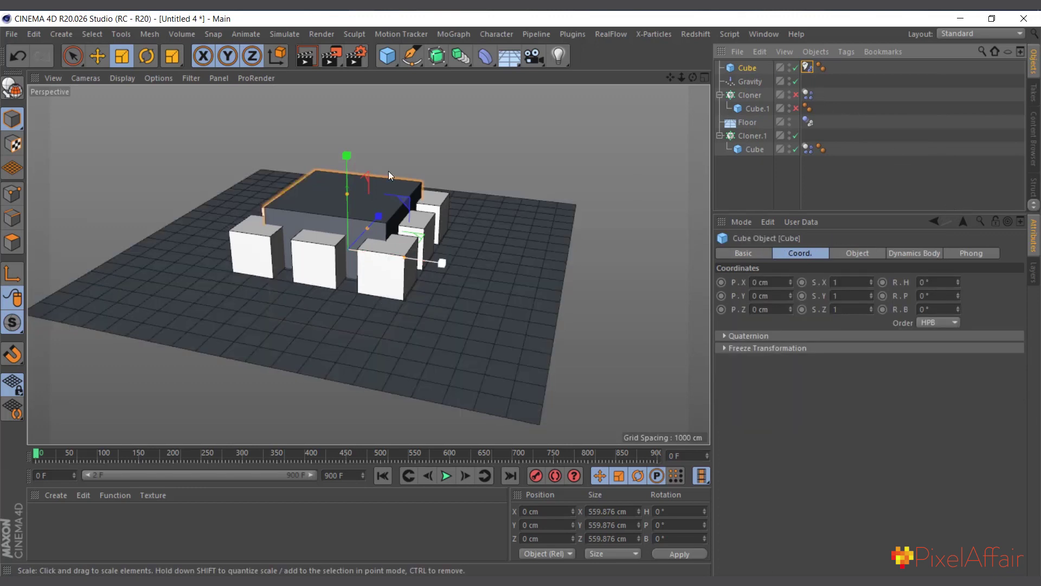
Hide the large ghost cube in the viewport and activate the Move tool with that cube selected.
{"action": "mouse_move", "coordinate": [692, 78]}
{"action": "left_mouse_down"}
{"action": "mouse_move", "coordinate": [711, 86]}
{"action": "mouse_move", "coordinate": [705, 92]}
{"action": "left_mouse_up"}
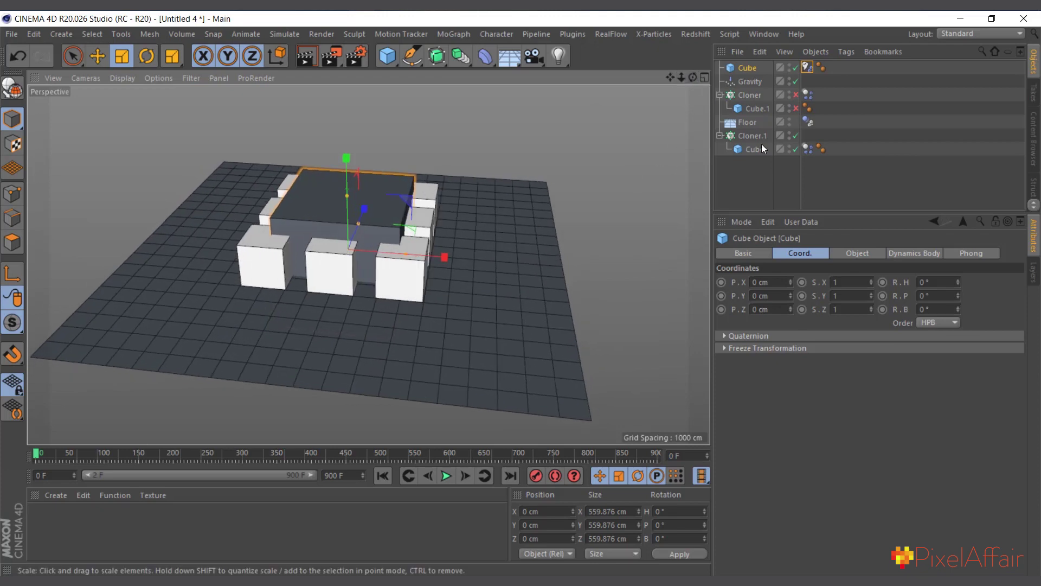
{"action": "left_click", "coordinate": [789, 66]}
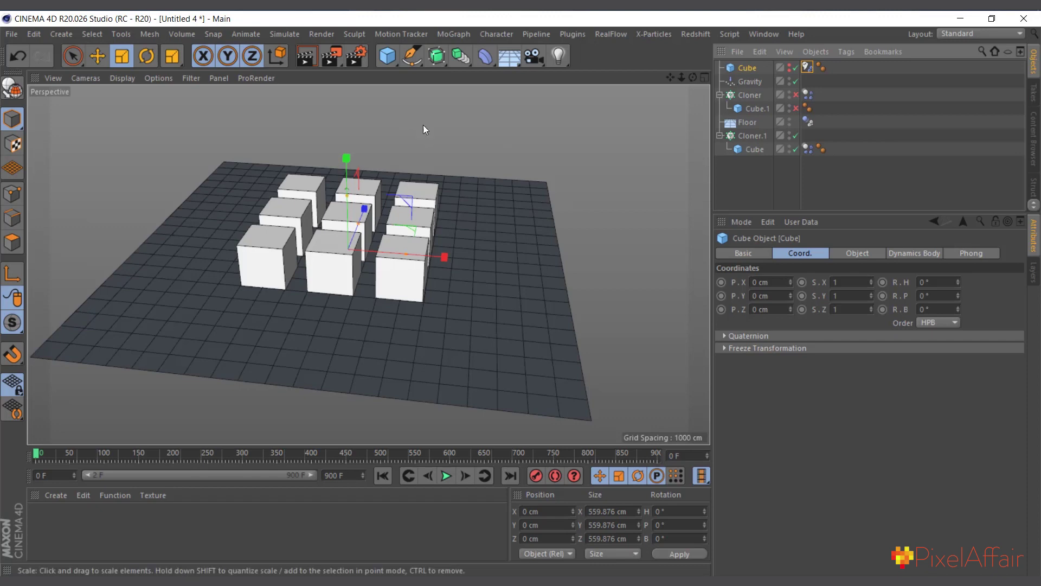
{"action": "left_click", "coordinate": [102, 57]}
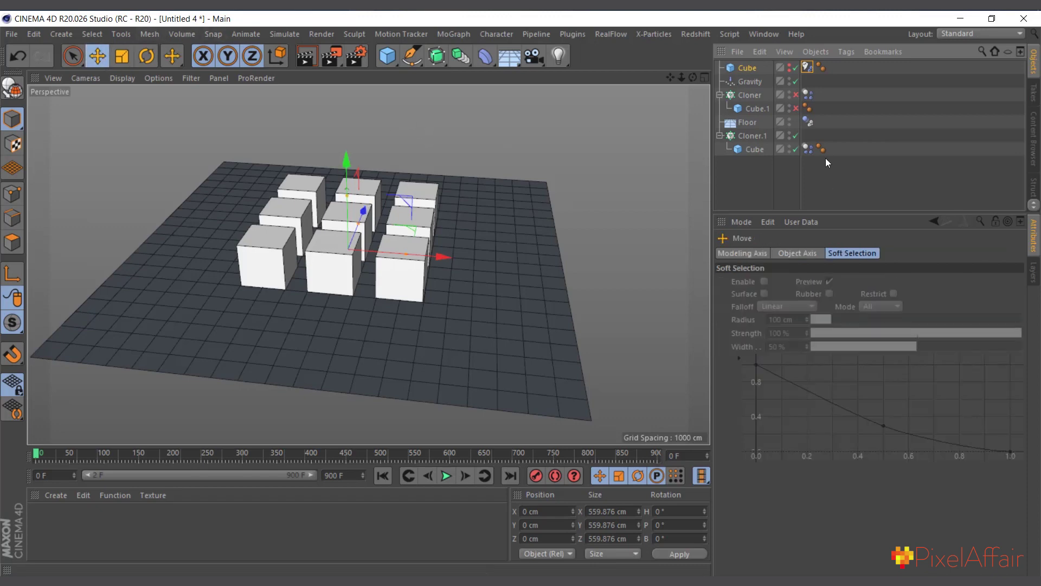
{"action": "left_click", "coordinate": [784, 66]}
{"action": "left_click", "coordinate": [739, 69]}
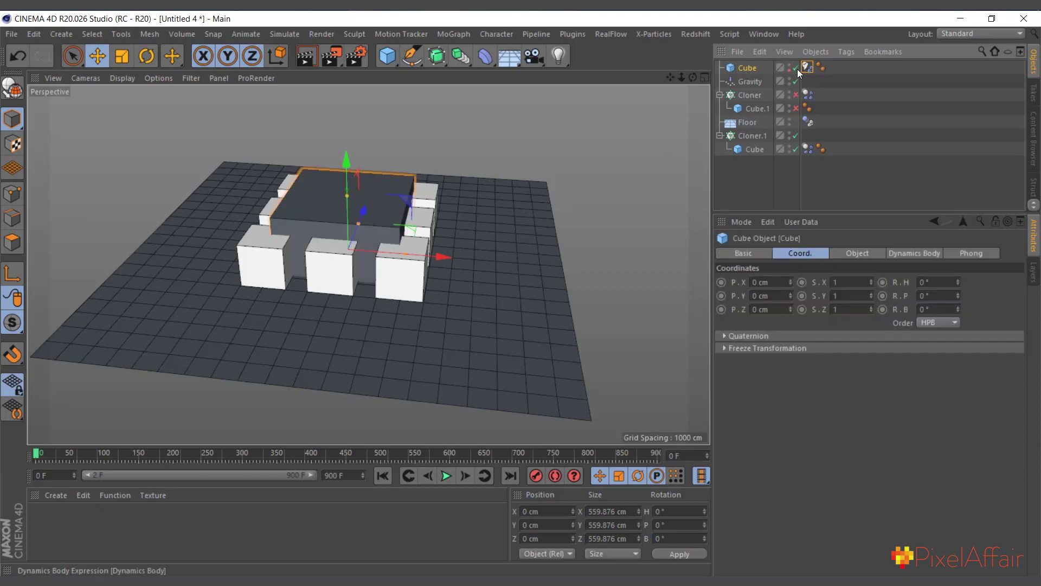
{"action": "left_click", "coordinate": [790, 66]}
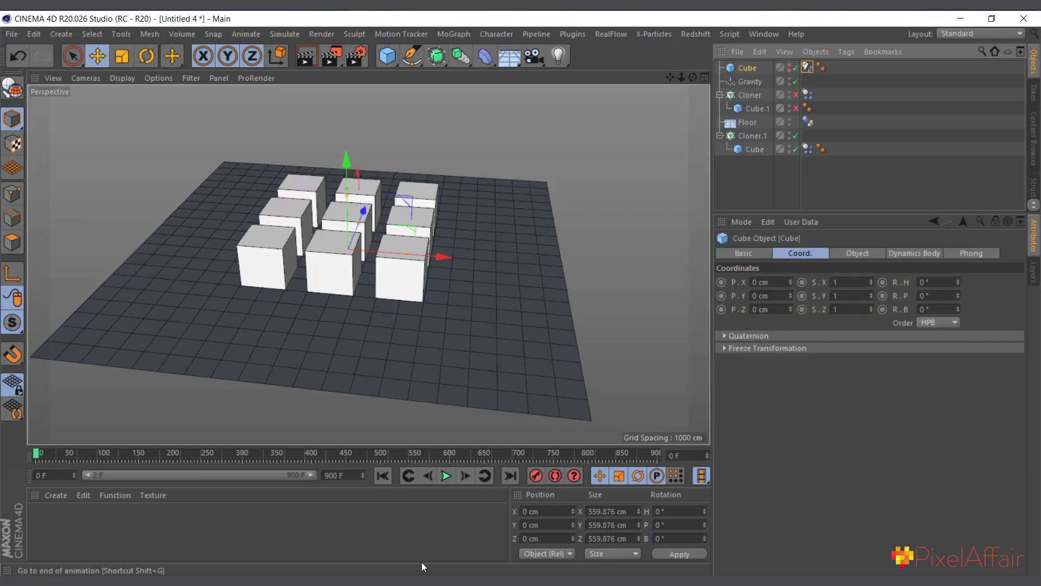
Play the simulation with the hidden ghost cube at the grid's centre, and rewind to frame 0.
{"action": "left_click", "coordinate": [446, 476]}
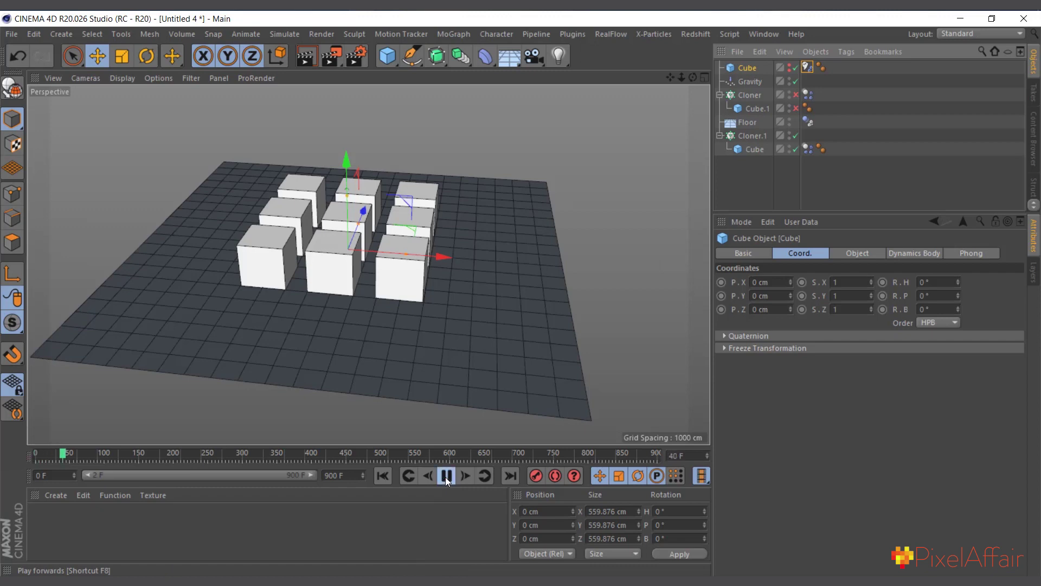
{"action": "left_click", "coordinate": [446, 476]}
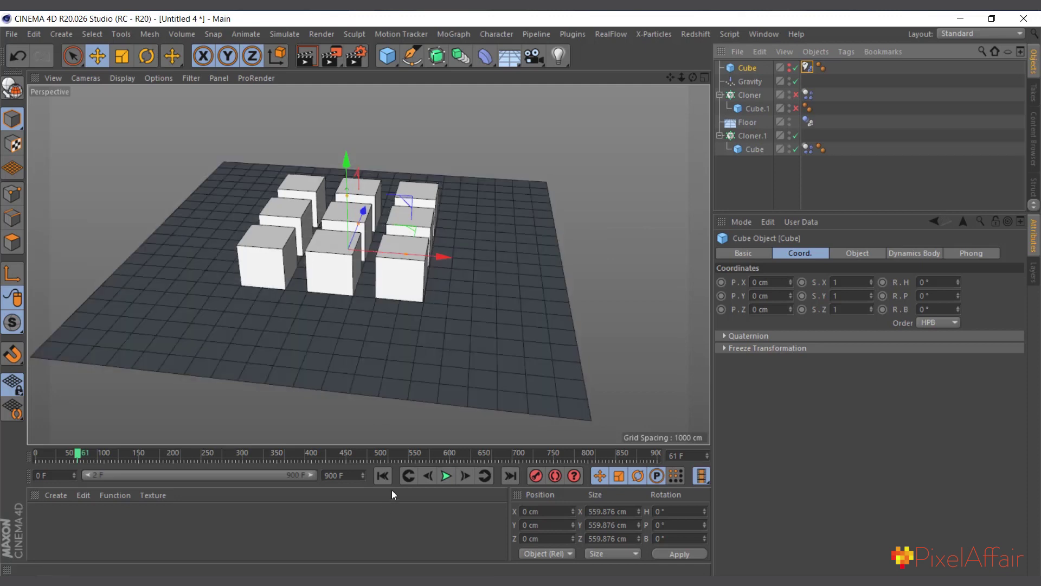
{"action": "left_click", "coordinate": [383, 476]}
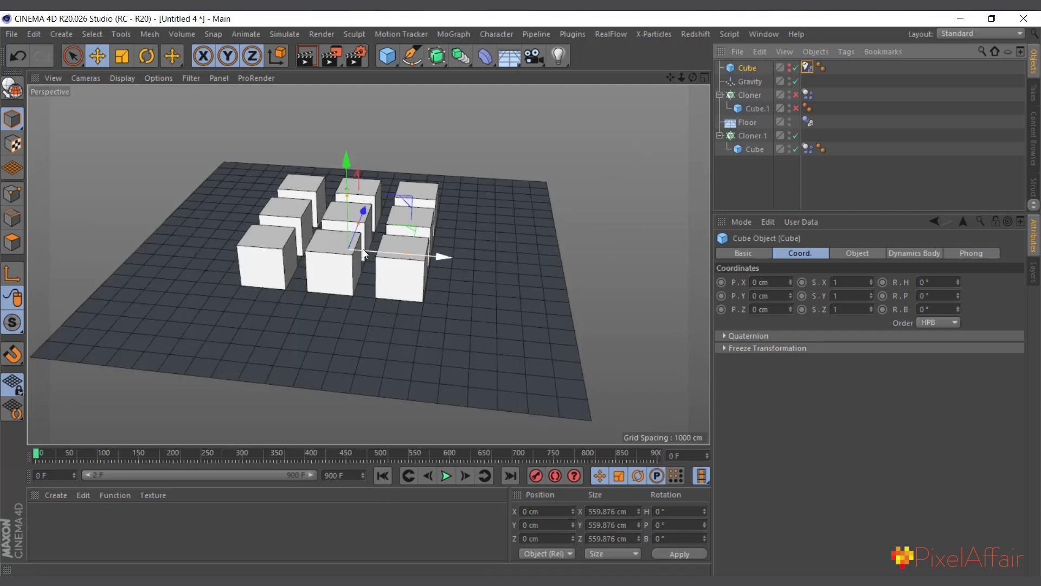
Move the ghost cube off the clone grid to about X 1038 cm and make it visible in the viewport.
{"action": "left_click_drag", "start_coordinate": [363, 253], "coordinate": [590, 244]}
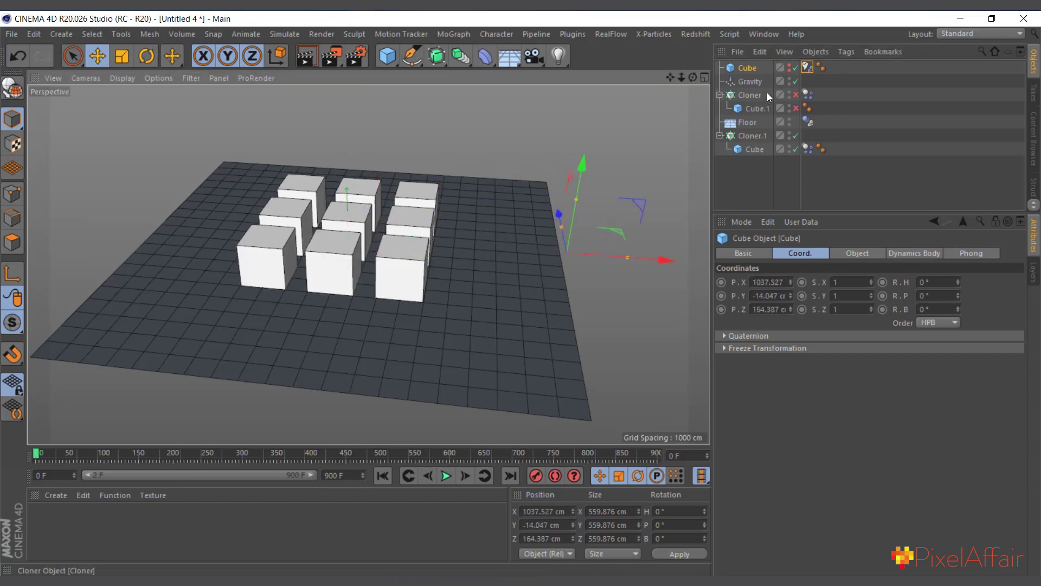
{"action": "left_click", "coordinate": [793, 67]}
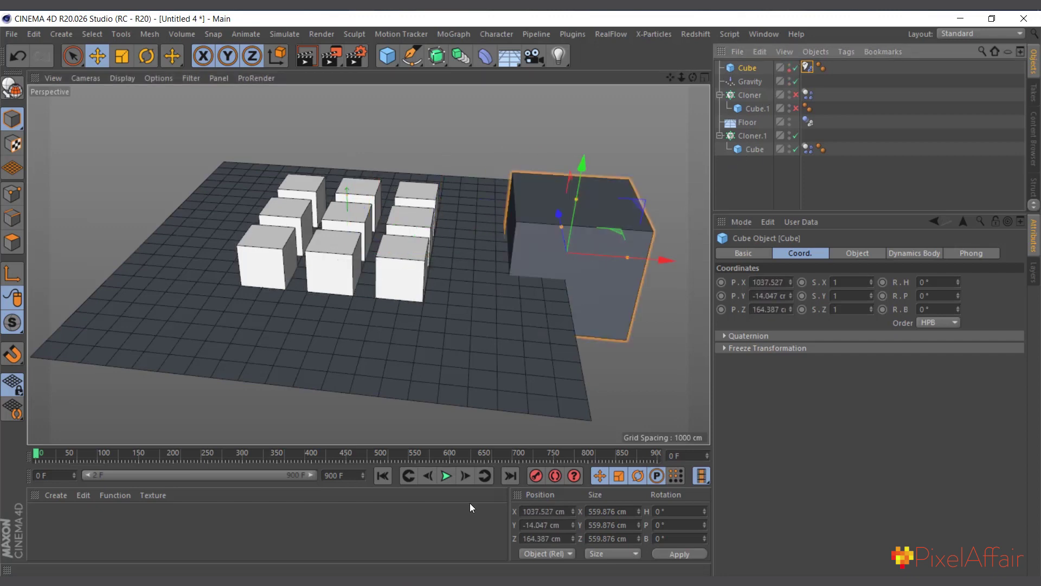
Play the simulation while sweeping the ghost cube through the clone grid to about X -144 cm, and rewind to frame 0.
{"action": "left_click", "coordinate": [446, 475]}
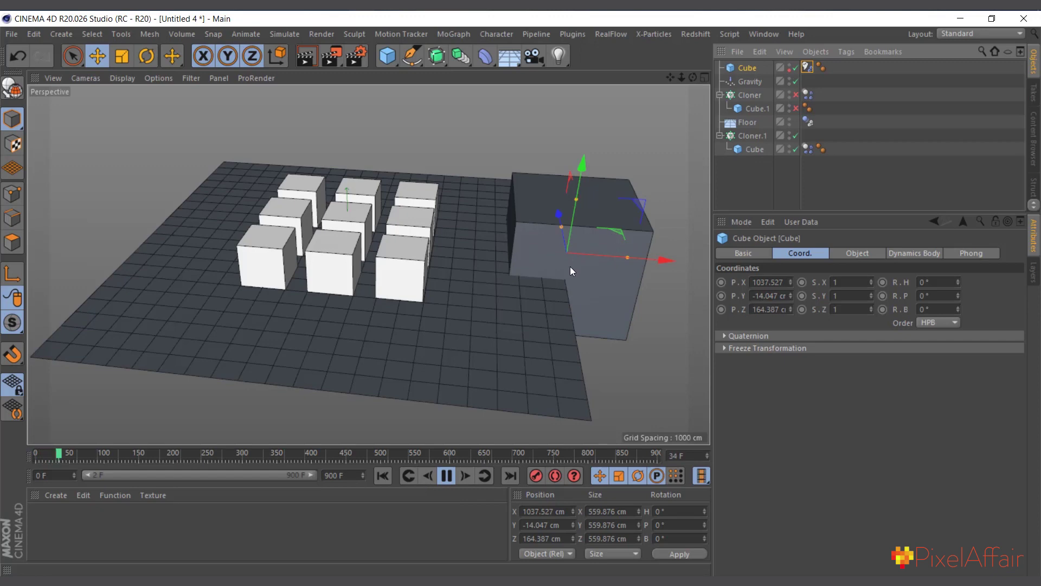
{"action": "left_click_drag", "start_coordinate": [583, 256], "coordinate": [362, 241]}
{"action": "left_click", "coordinate": [446, 475]}
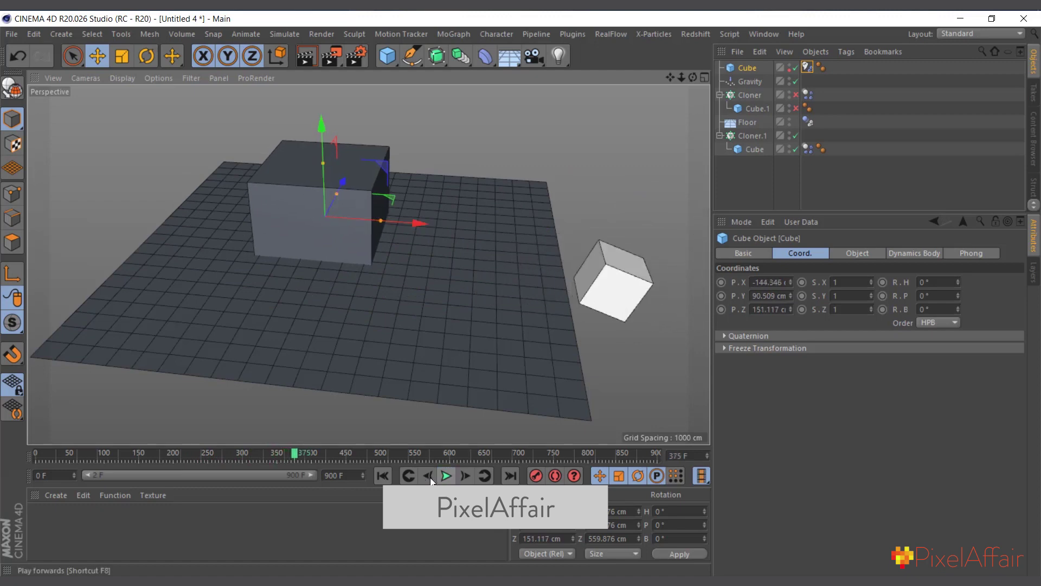
{"action": "left_click", "coordinate": [383, 476]}
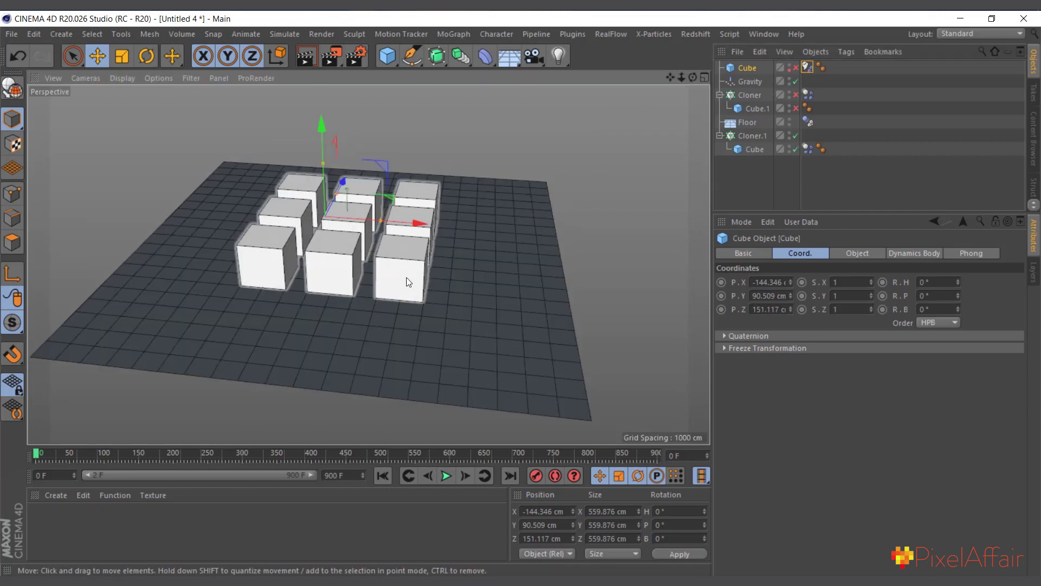
Tighten the spacing of the Cloner.1 grid by setting its size to 469 cm in X and 496 cm in Z.
{"action": "left_click", "coordinate": [412, 282]}
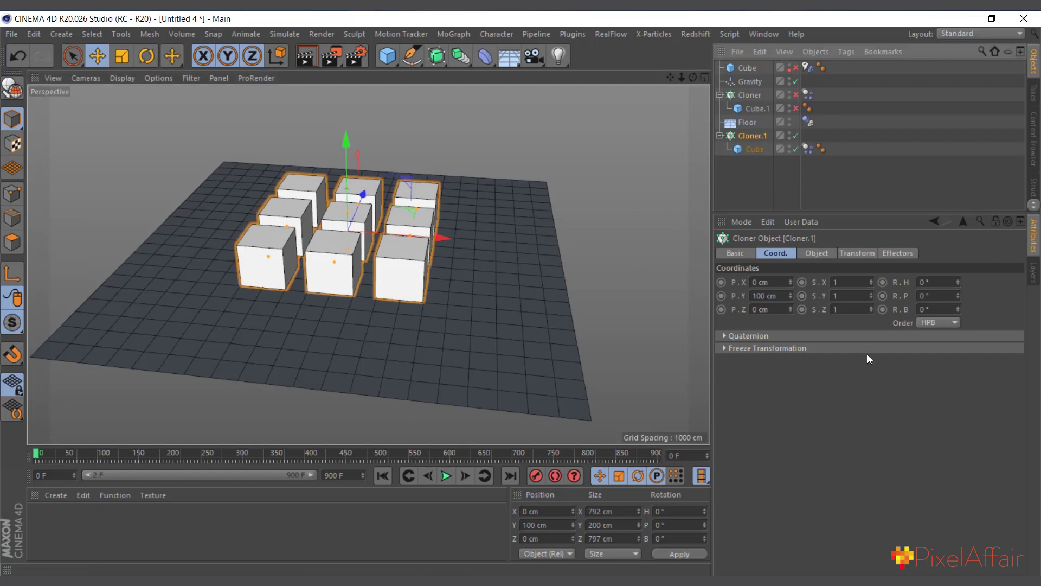
{"action": "left_click", "coordinate": [816, 254]}
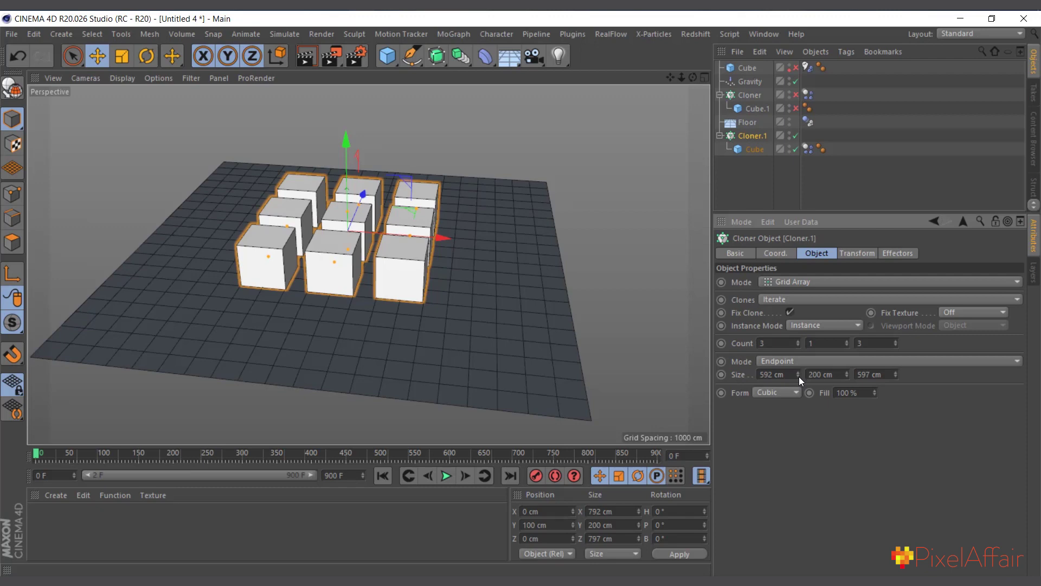
{"action": "left_click_drag", "start_coordinate": [799, 376], "coordinate": [789, 461]}
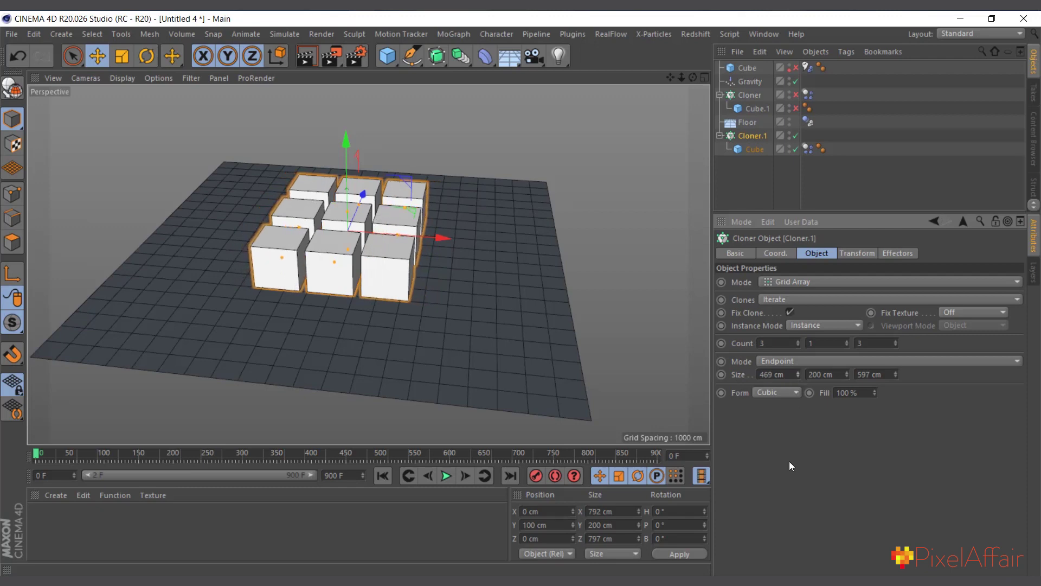
{"action": "mouse_move", "coordinate": [894, 375]}
{"action": "left_mouse_down"}
{"action": "mouse_move", "coordinate": [899, 412]}
{"action": "mouse_move", "coordinate": [886, 445]}
{"action": "left_mouse_up"}
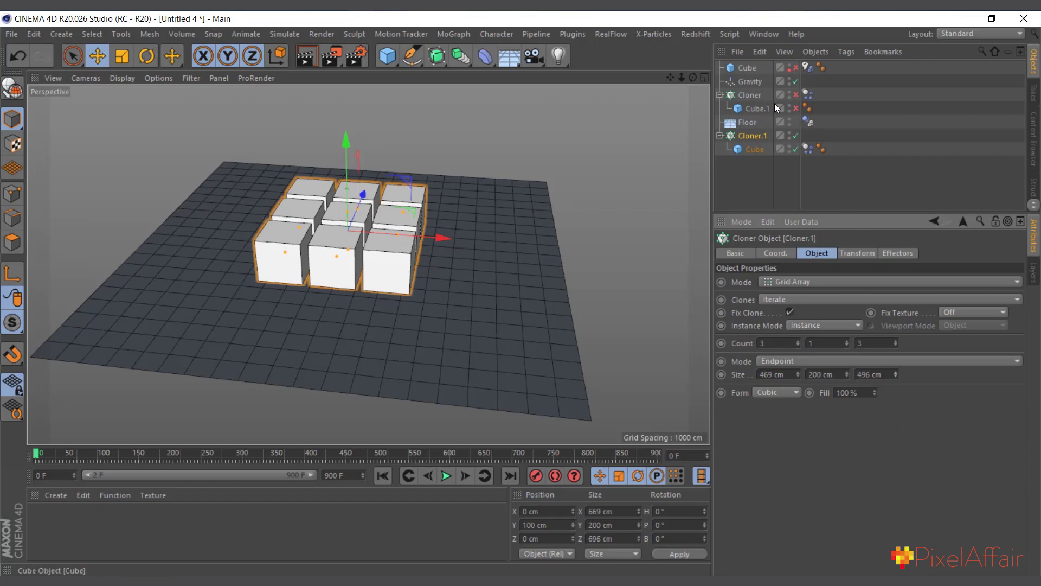
Set the Trigger of the cloned cube's Dynamics Body tag to Immediately.
{"action": "left_click", "coordinate": [807, 149]}
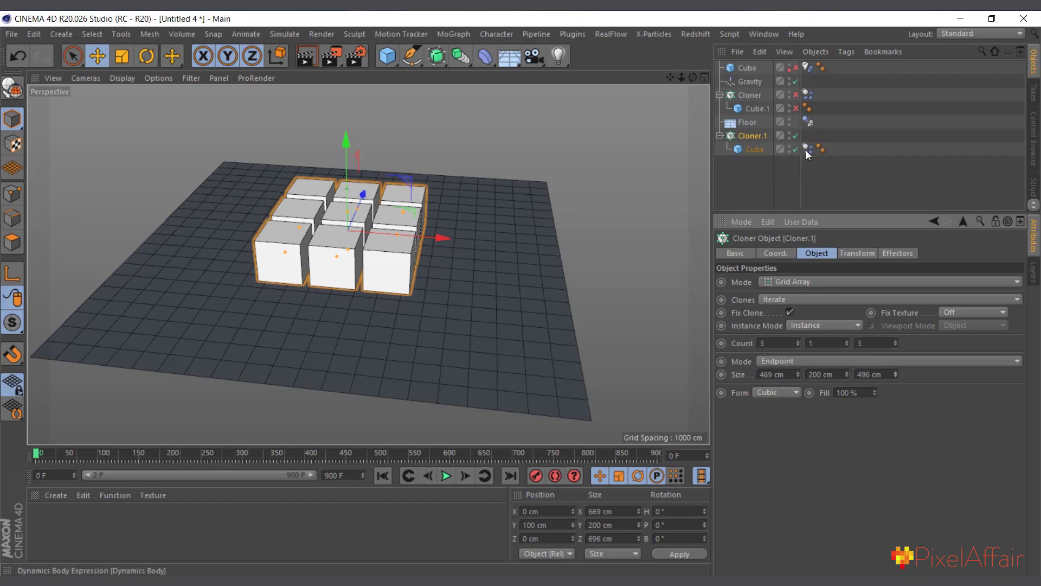
{"action": "left_click", "coordinate": [851, 337]}
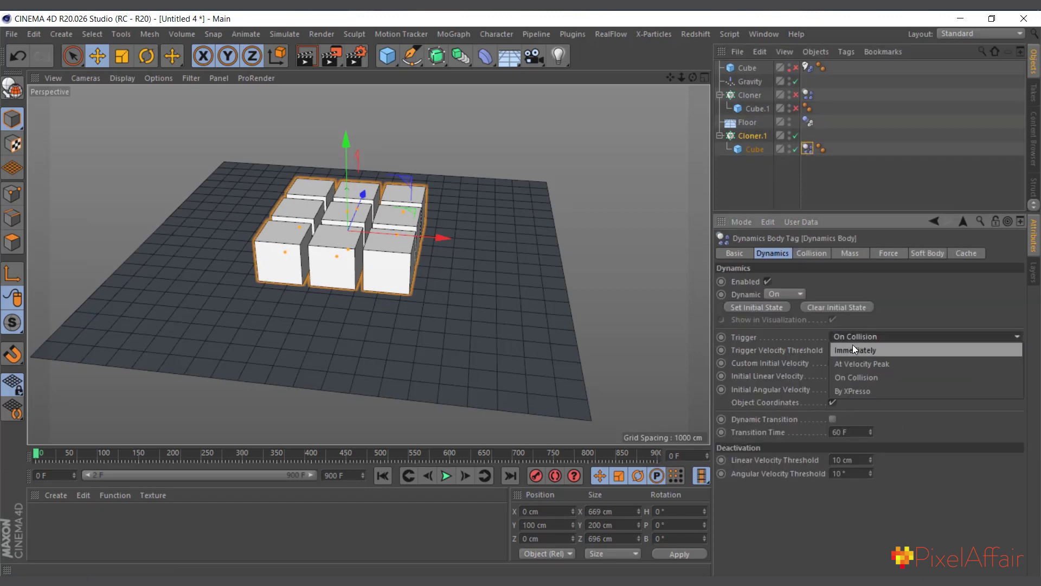
{"action": "left_click", "coordinate": [853, 343]}
Play the simulation of the tightened cube grid with the immediate trigger, and rewind to frame 0.
{"action": "left_click", "coordinate": [446, 476]}
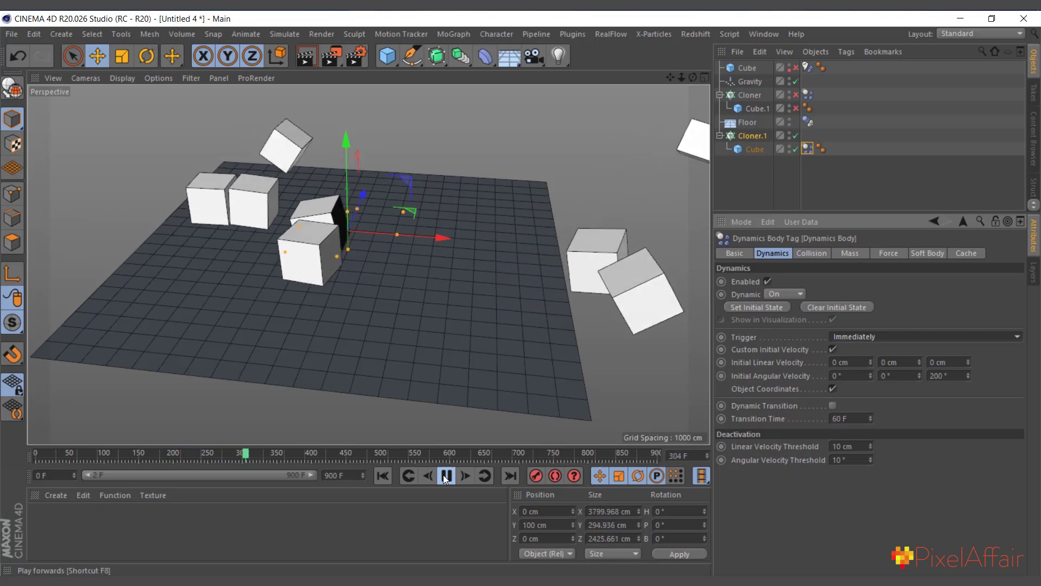
{"action": "left_click", "coordinate": [446, 476]}
{"action": "left_click", "coordinate": [383, 476]}
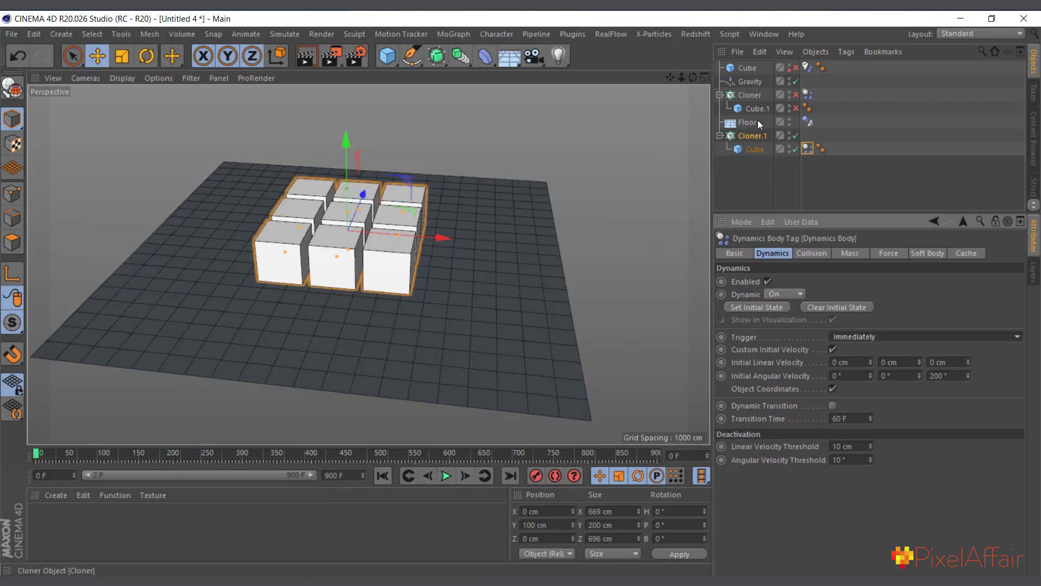
Select the Floor object beneath the cube grid.
{"action": "left_click", "coordinate": [749, 136]}
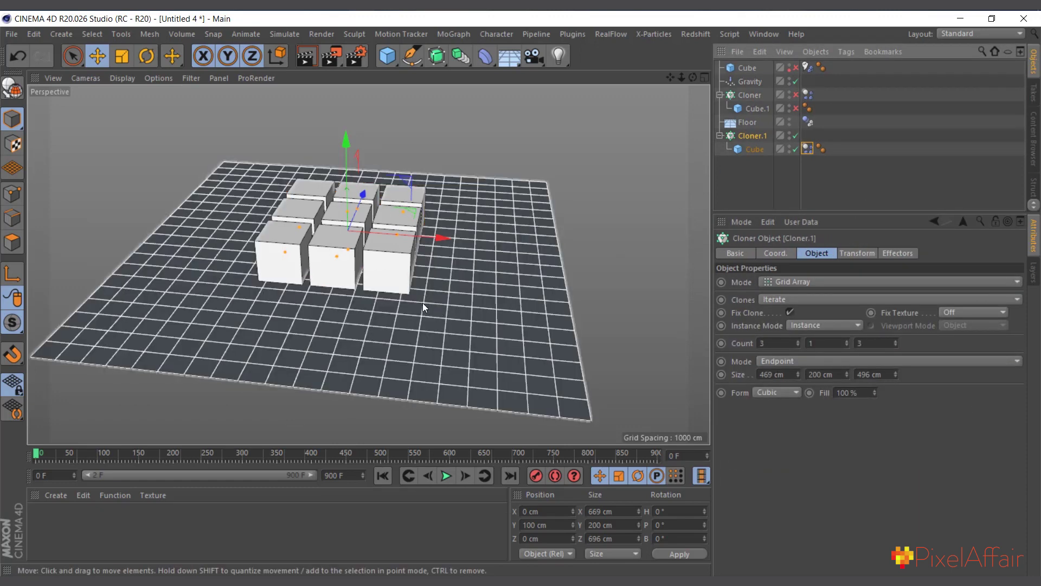
{"action": "left_click", "coordinate": [409, 310]}
{"action": "scroll", "coordinate": [408, 311], "scroll_direction": "up", "scroll_amount": 1}
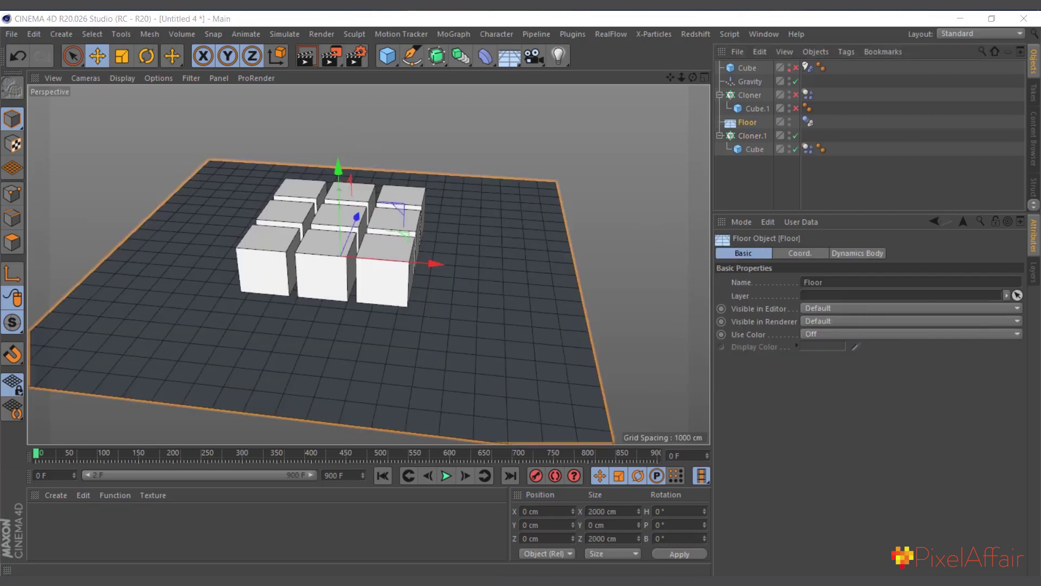